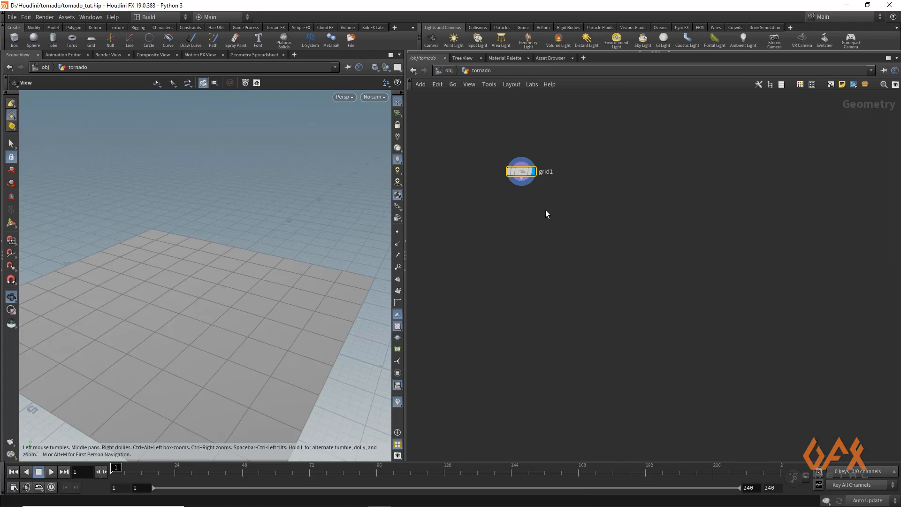
- Set the grid's Rows and Columns to 2
key(p)
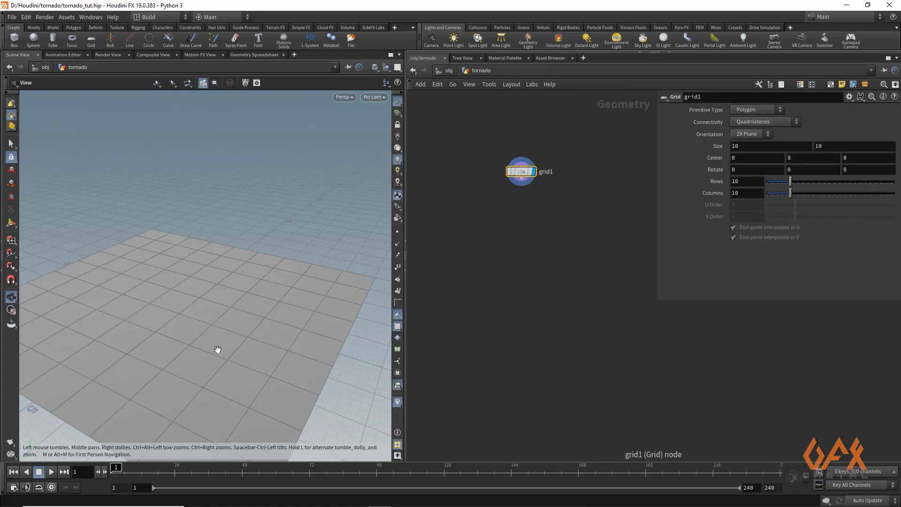
drag(202, 310, 142, 280)
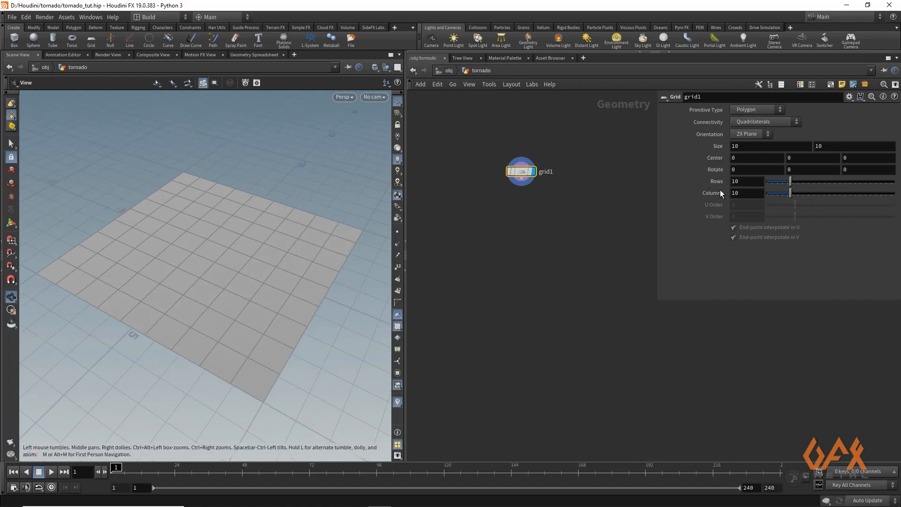
click(736, 181)
key(Tab)
text(2)
key(Return)
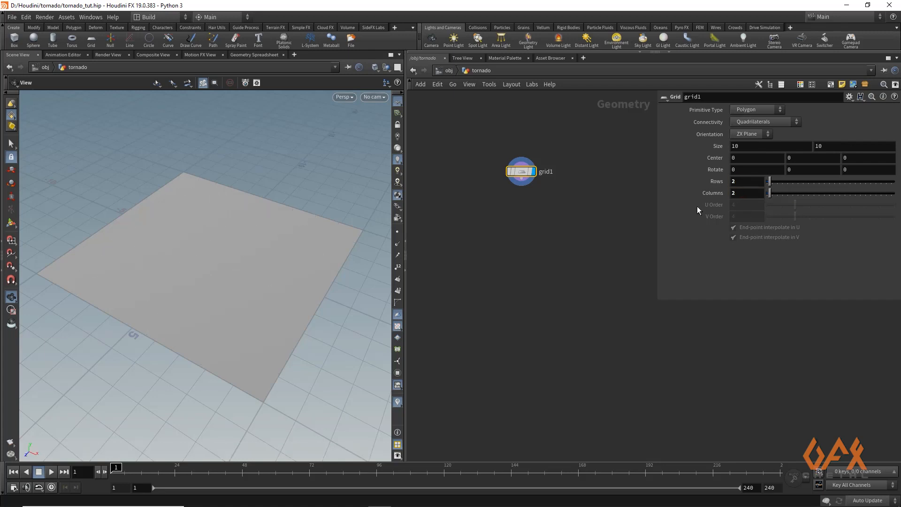
- Append a Scatter node to the grid's output
middle_drag(523, 220, 487, 213)
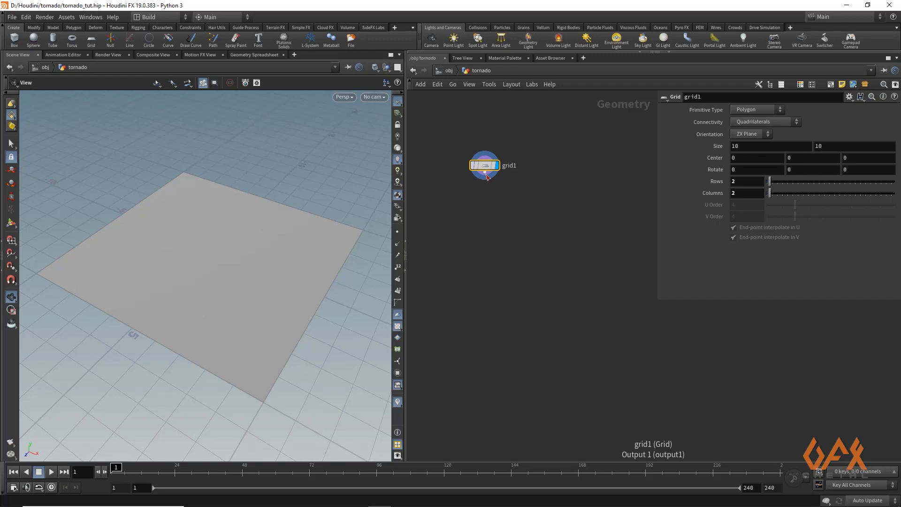
right_click(486, 173)
text(scatter)
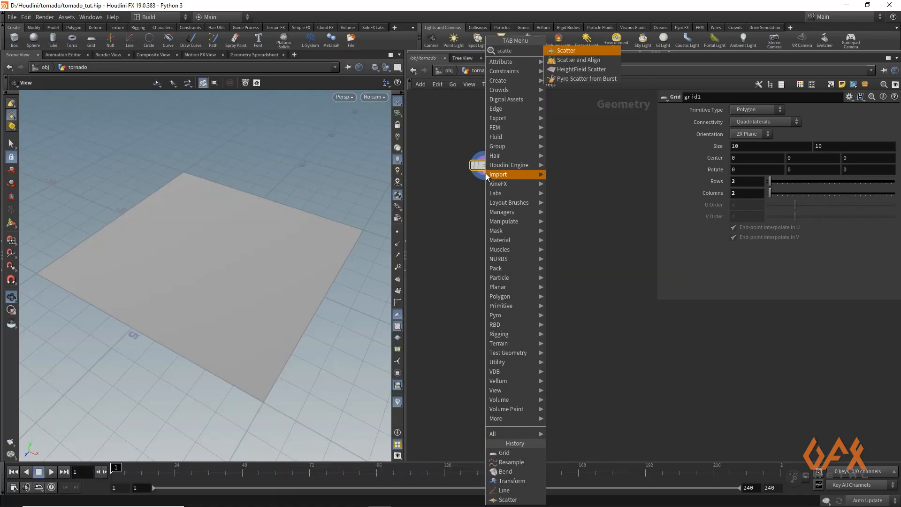
key(Return)
click(488, 194)
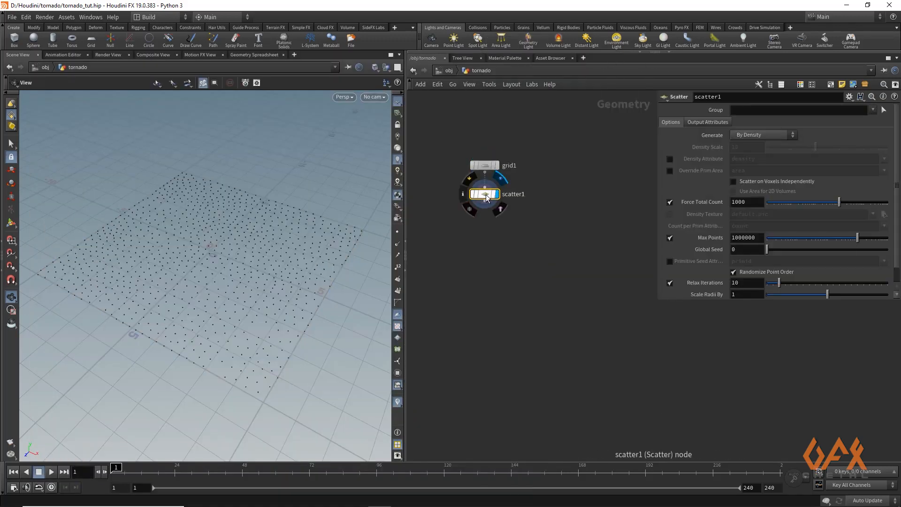
- Set the scatter's Force Total Count to 500
click(743, 202)
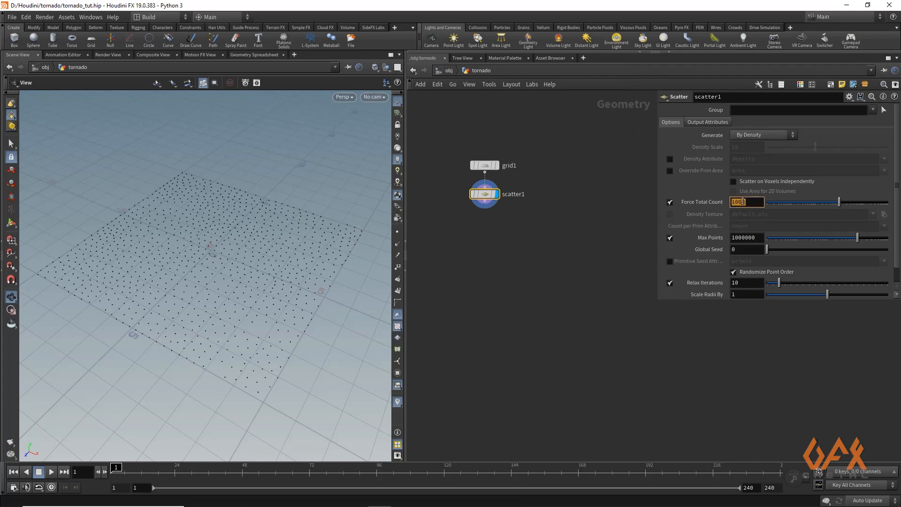
key(Return)
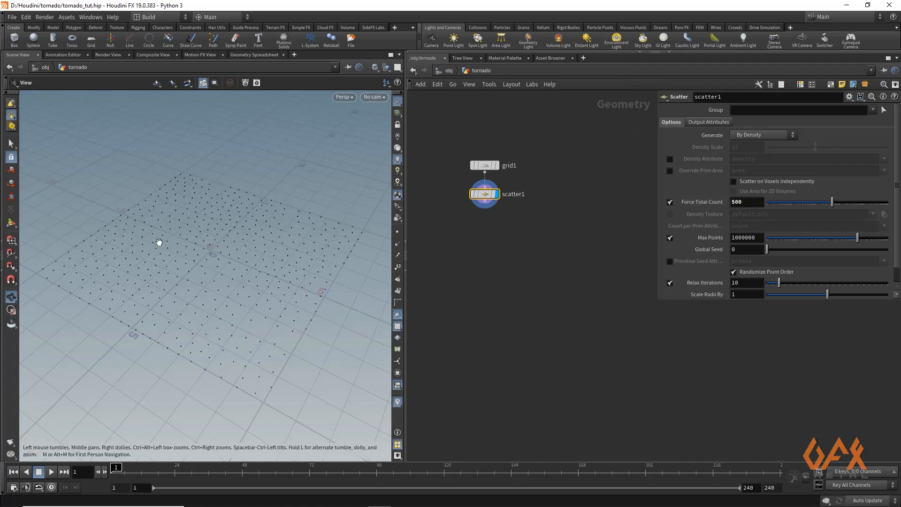
middle_drag(565, 230, 523, 244)
mouse_move(190, 287)
mouse_down()
mouse_move(187, 265)
mouse_move(188, 274)
mouse_up()
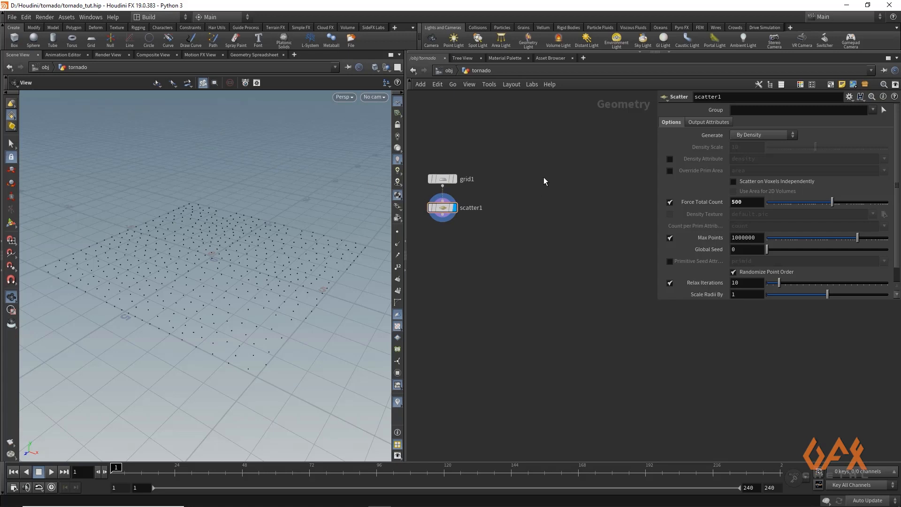
- Create a Line node beside the grid and make it the displayed node
key(Tab)
text(line)
key(Return)
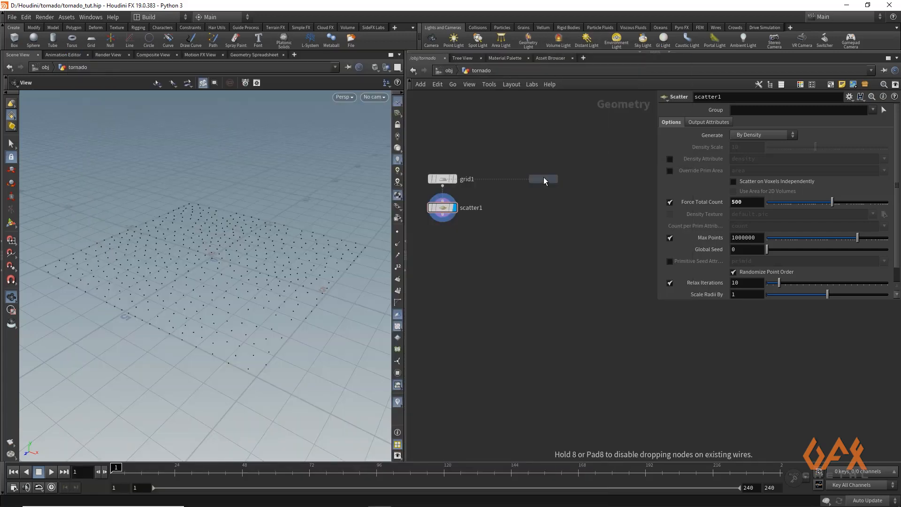
click(543, 177)
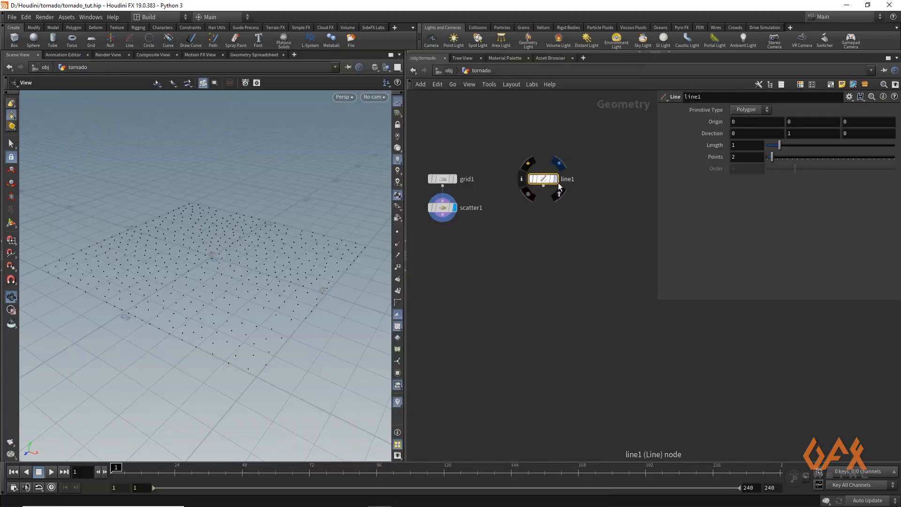
click(558, 163)
- Set the line's Length to 5 and Points to 10
click(746, 146)
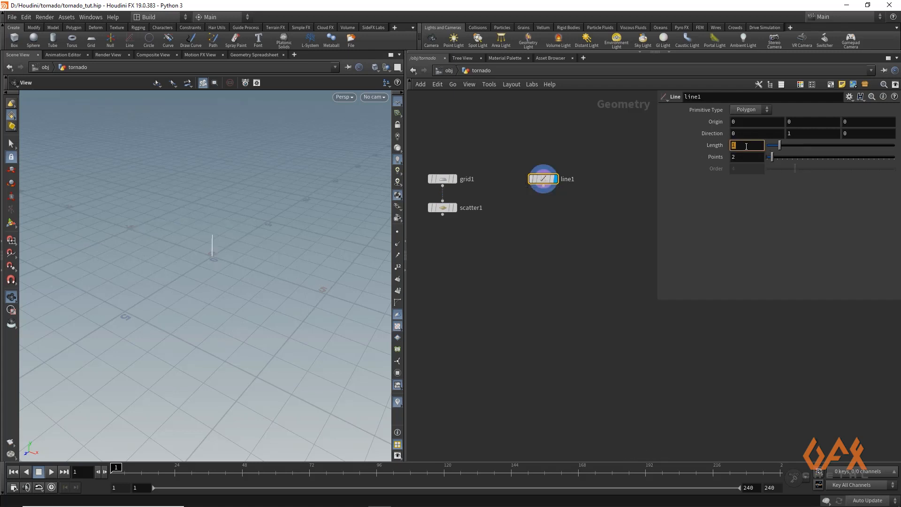
text(5)
click(743, 157)
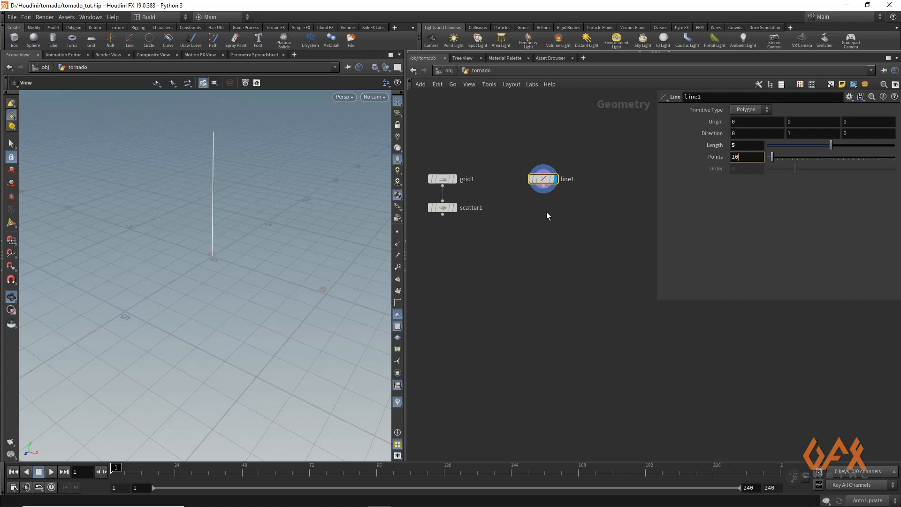
text(10)
key(Return)
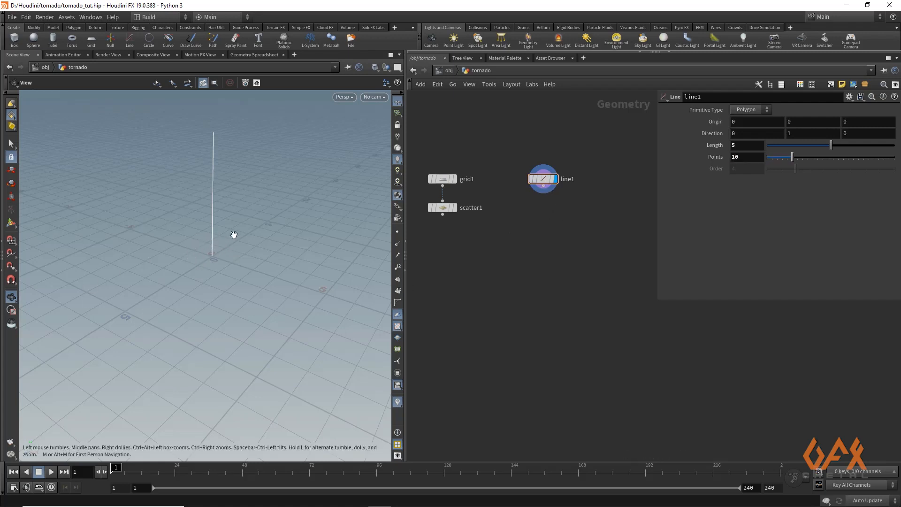
- Append a Transform node below the line
key(Tab)
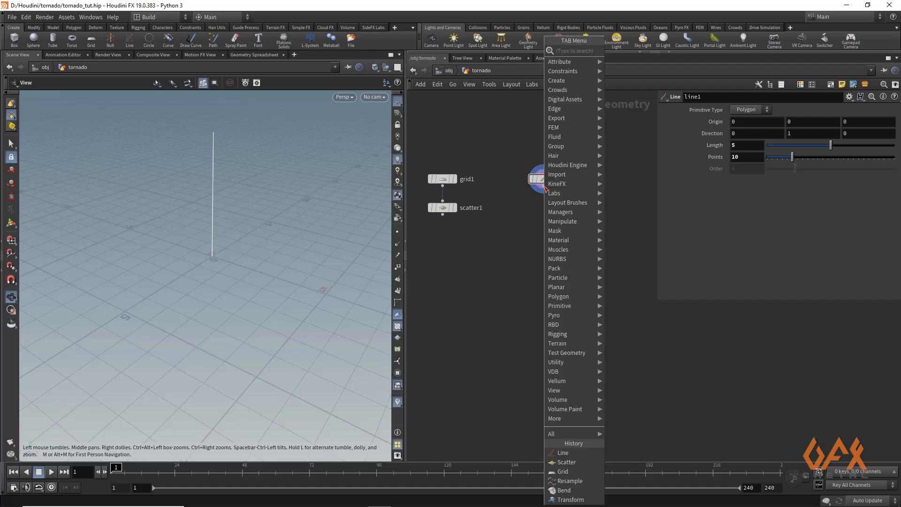
text(tr)
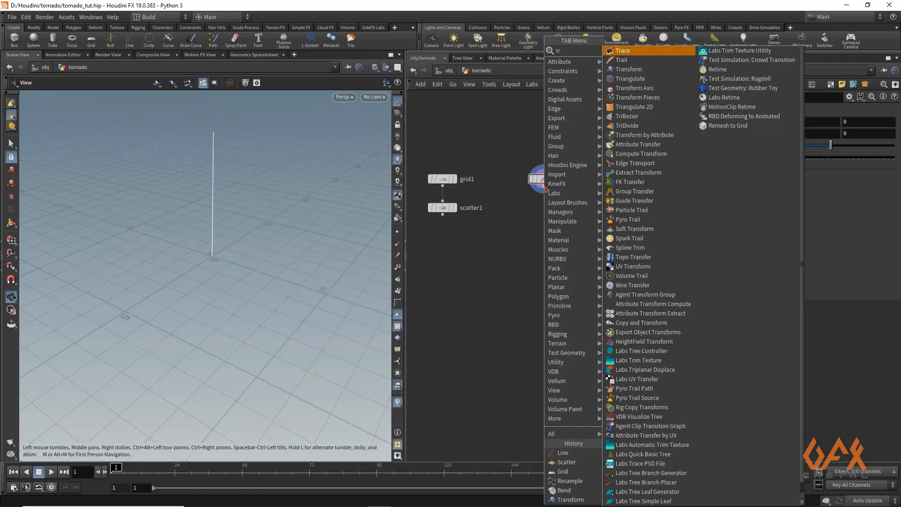
key(Down)
key(Down)
key(Return)
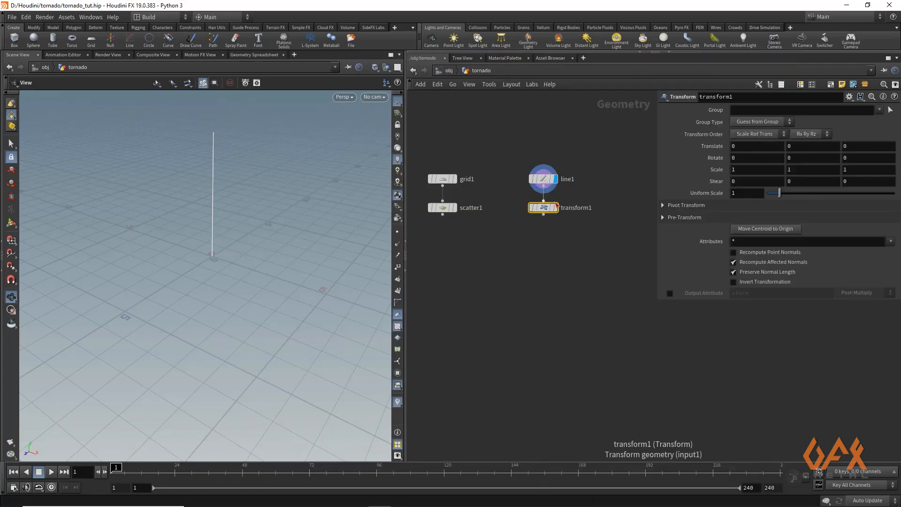
click(555, 208)
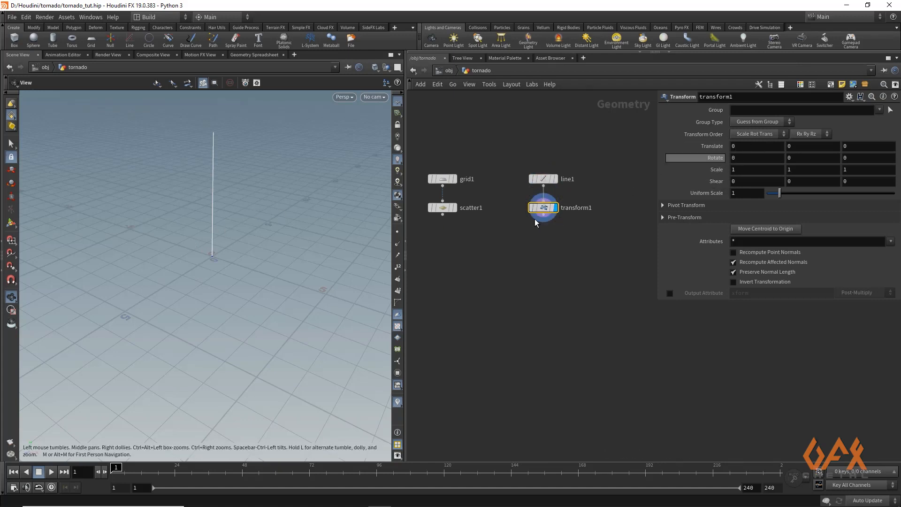
- Set the transform's X translate to the expression cos($FF*2)*.7
click(751, 146)
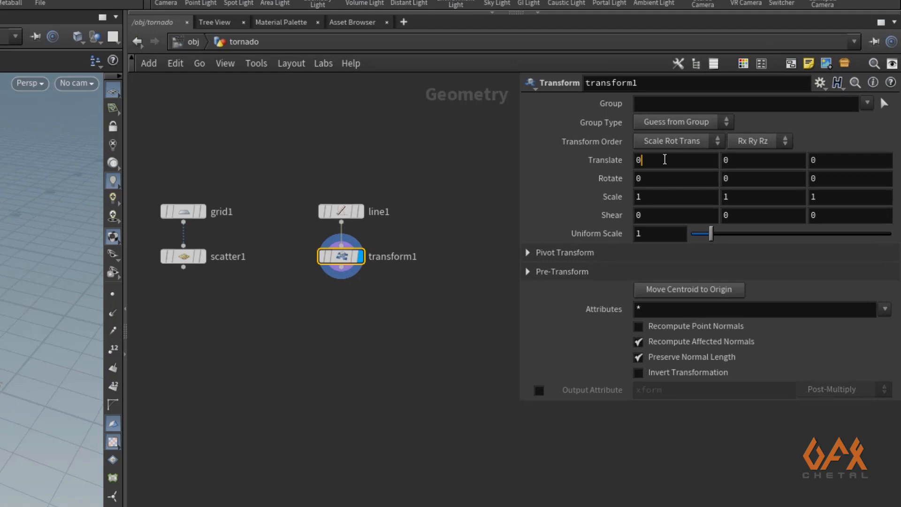
double_click(664, 160)
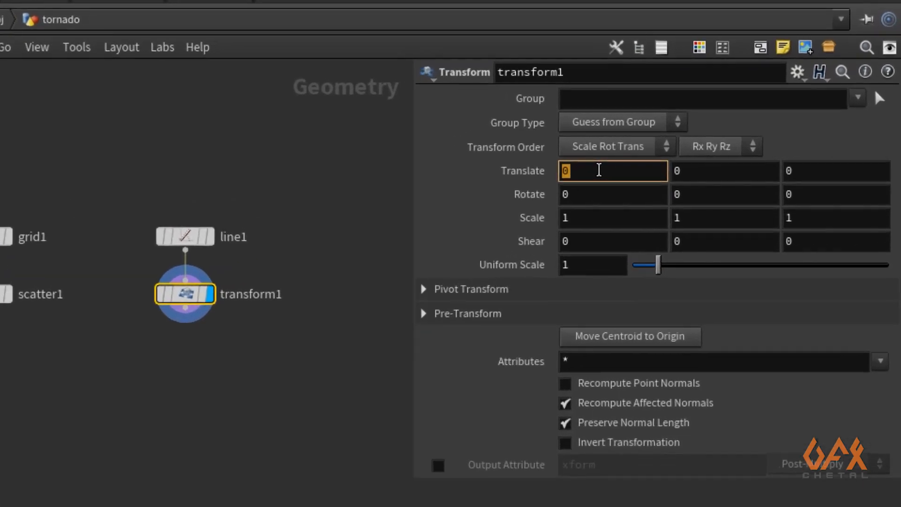
text(cos)
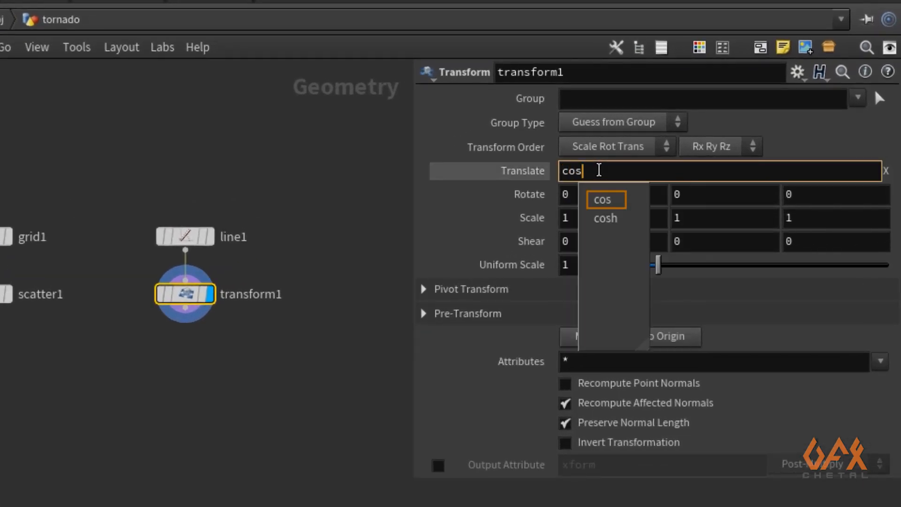
text(($F)
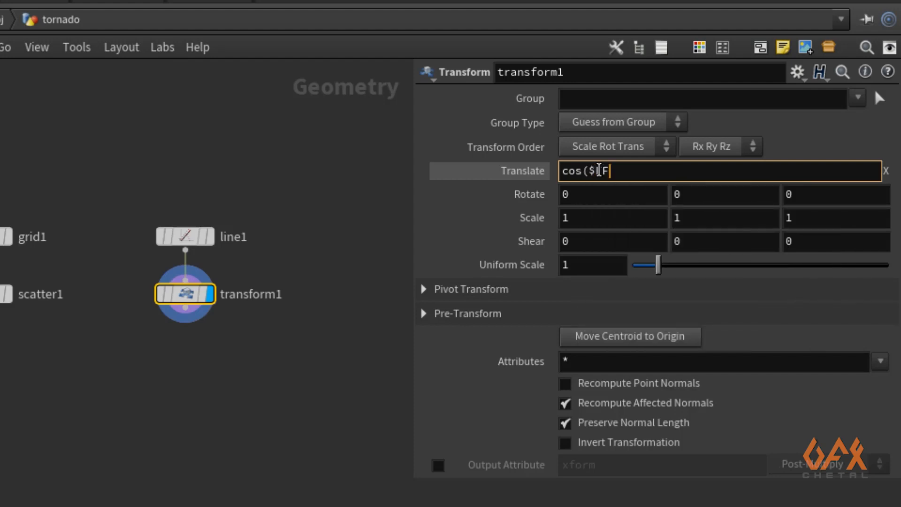
text(F*2))
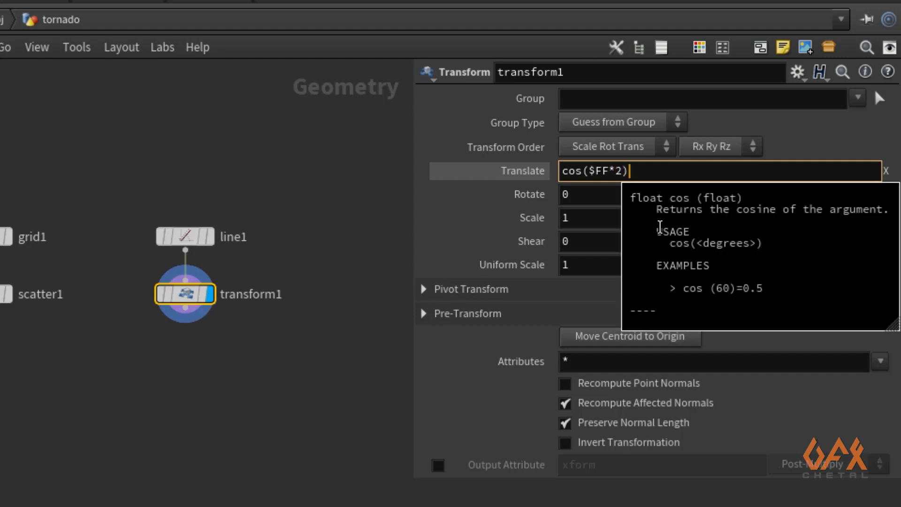
text(*.7)
key(Tab)
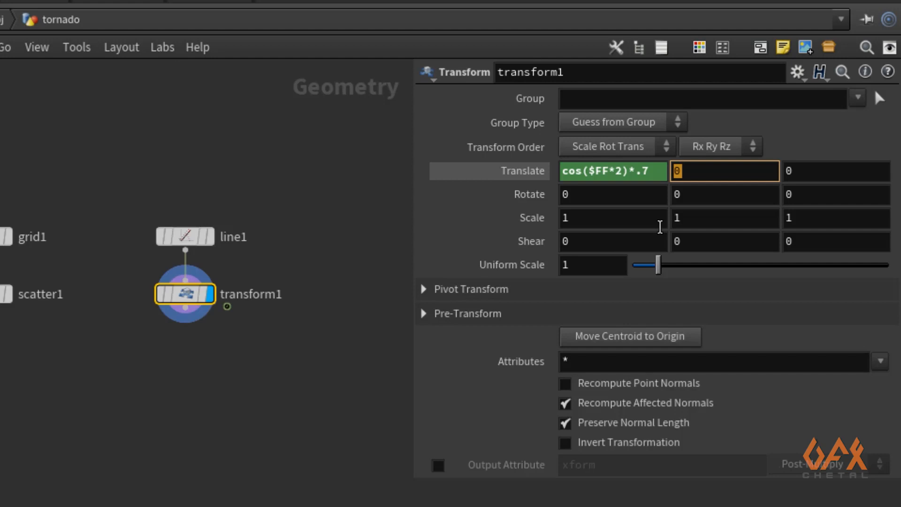
- Set the Z translate to sin($FF*3)*.7 and scrub the timeline to preview the motion
key(Tab)
text(si)
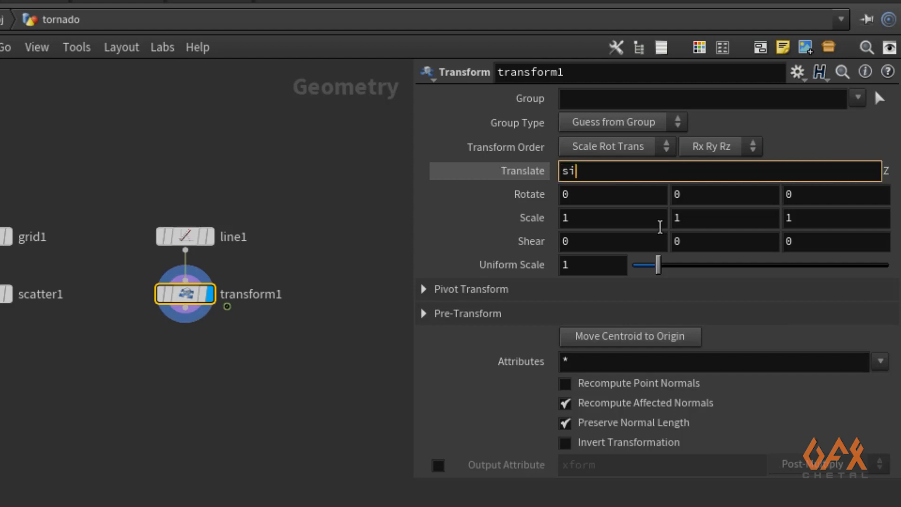
text(n($F)
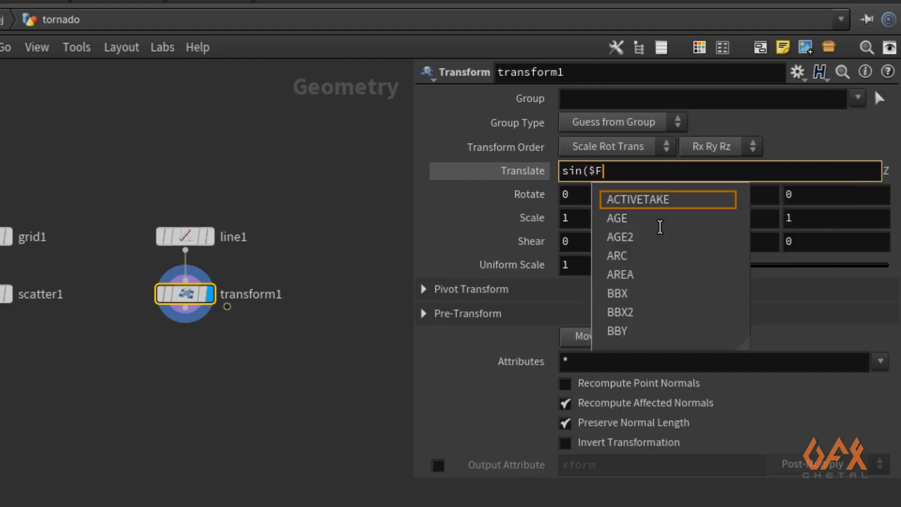
text(F*3)*)
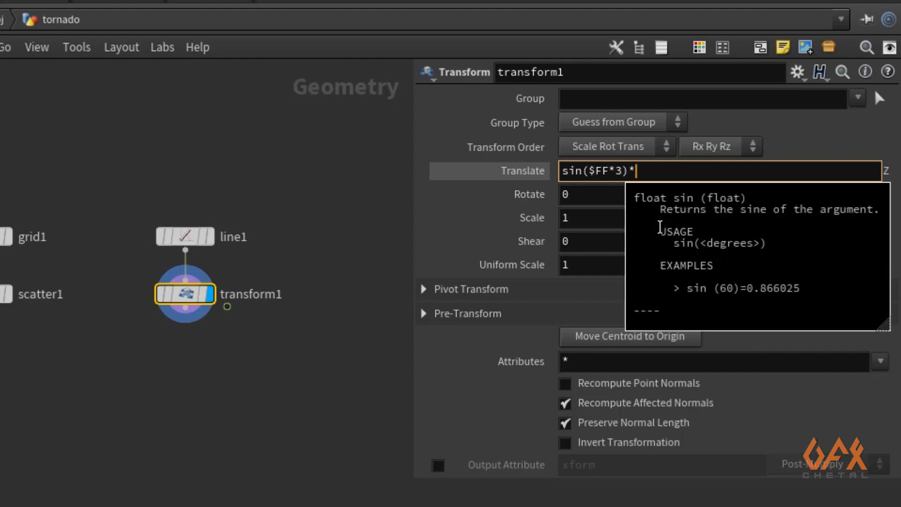
text(.7)
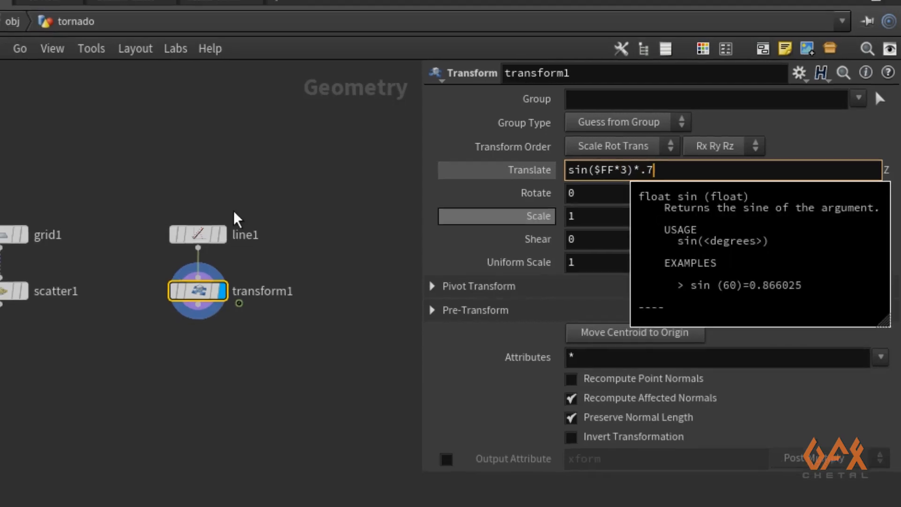
key(Return)
drag(122, 469, 500, 469)
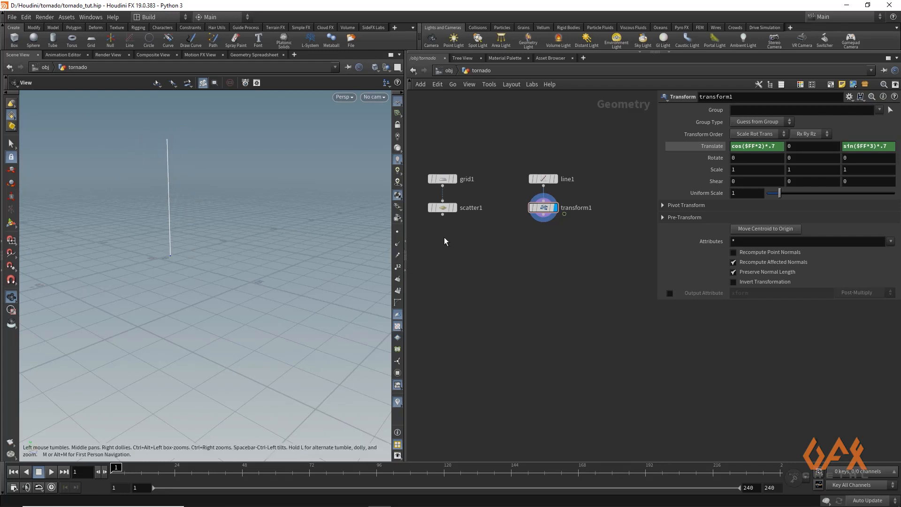
- Append a Bend node below the transform
key(Tab)
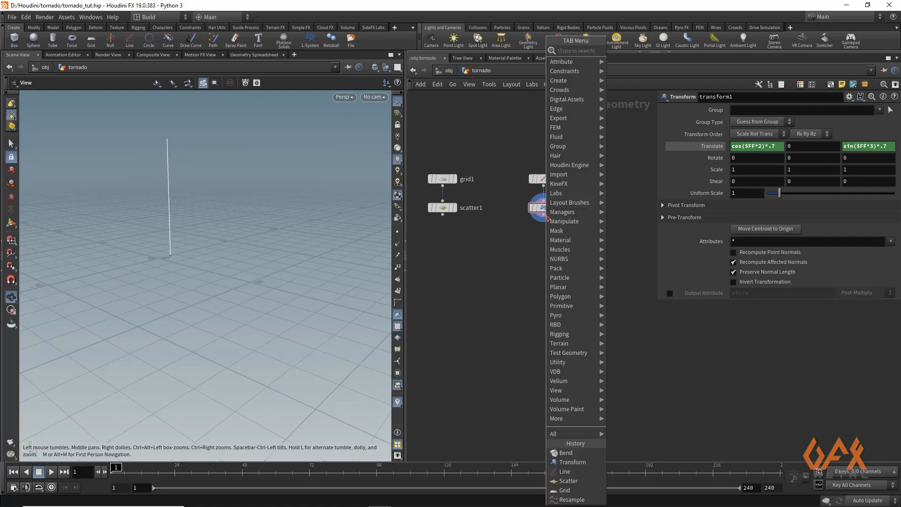
text(bend)
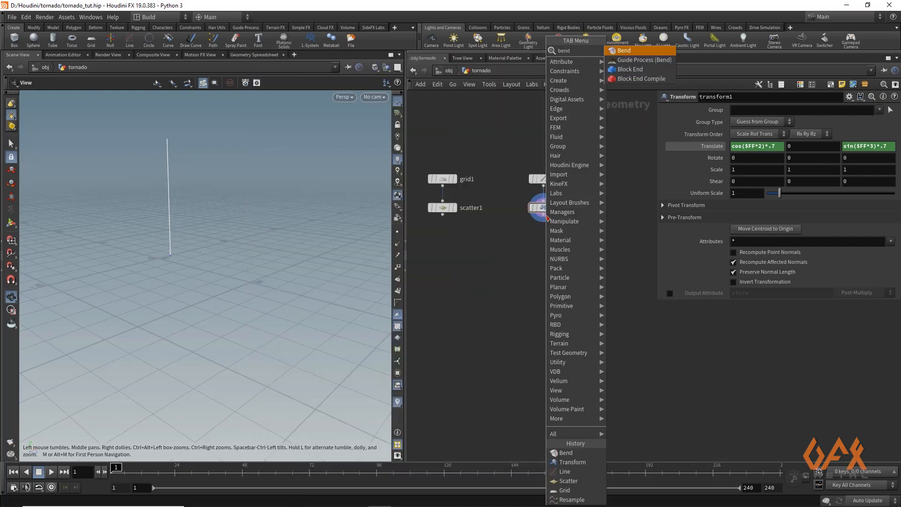
key(Return)
click(537, 235)
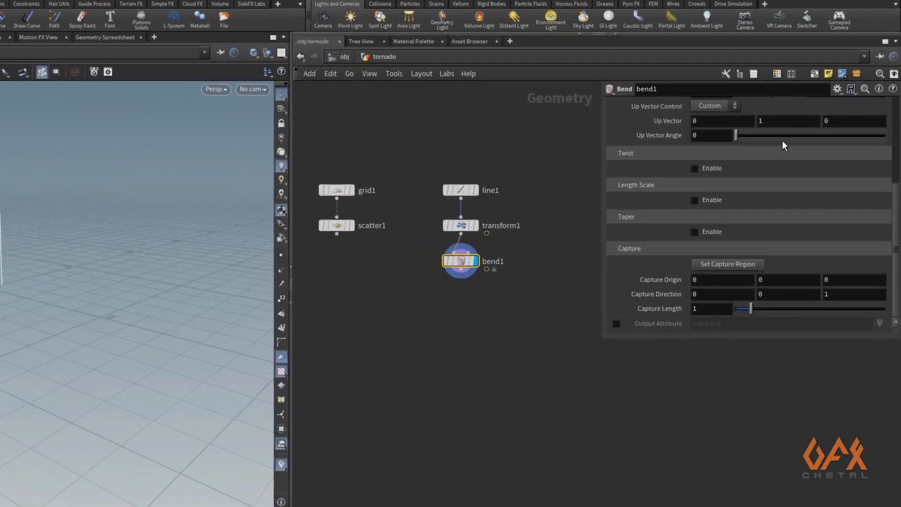
- Set bend1's Bend angle to the expression sin($FF*1.2)*34
scroll(793, 145, up, 5)
click(738, 220)
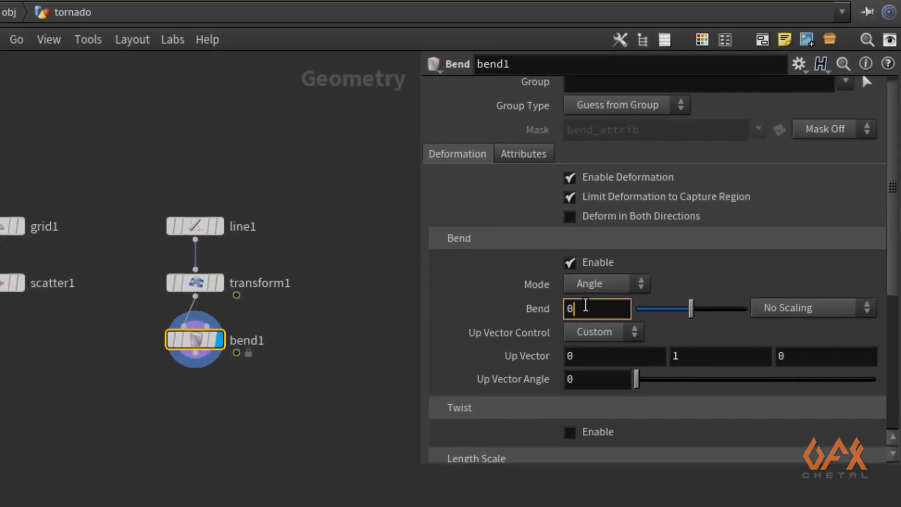
double_click(586, 306)
text(sin)
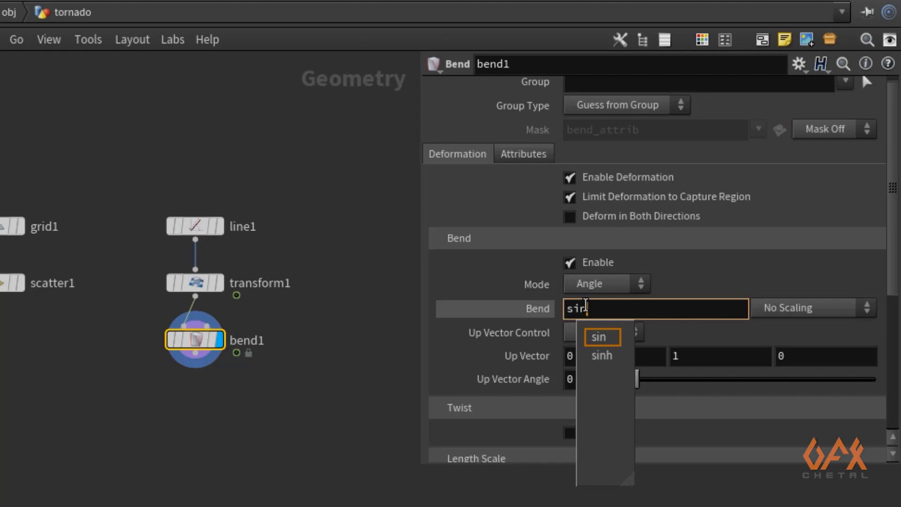
text(()
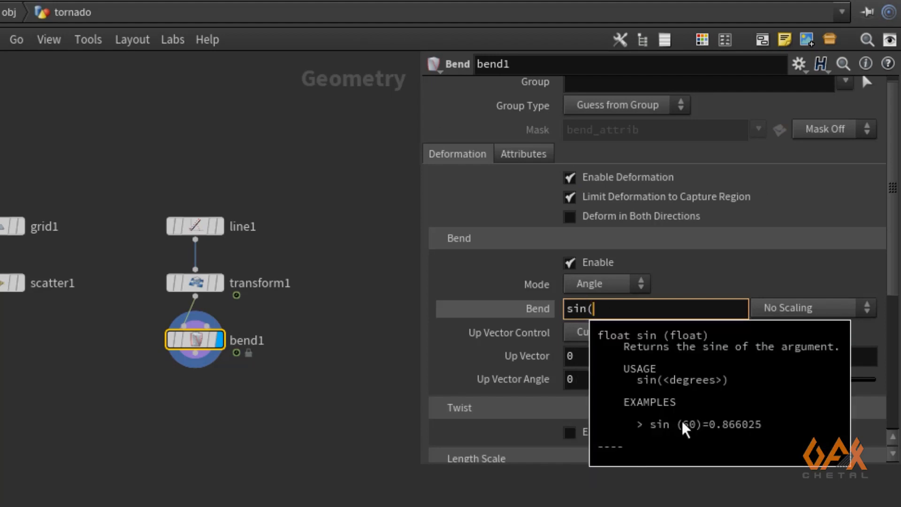
text($FF*)
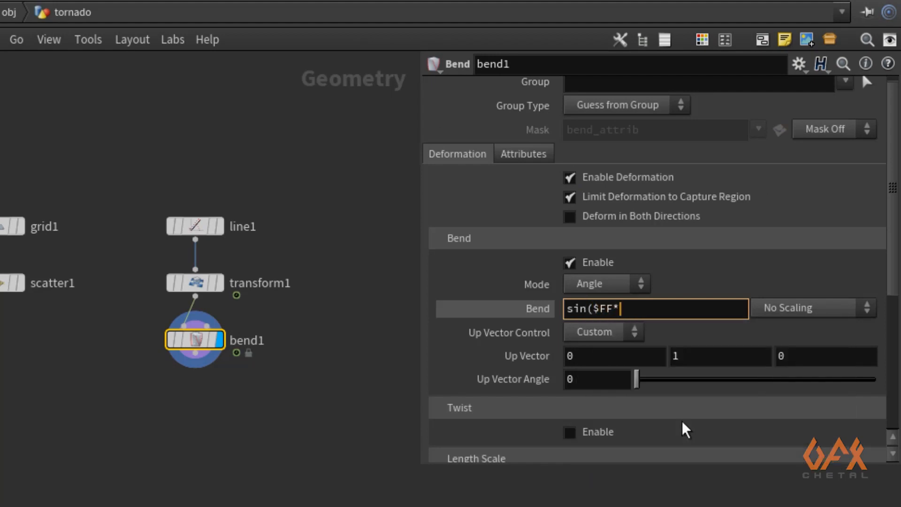
text(1.2)*)
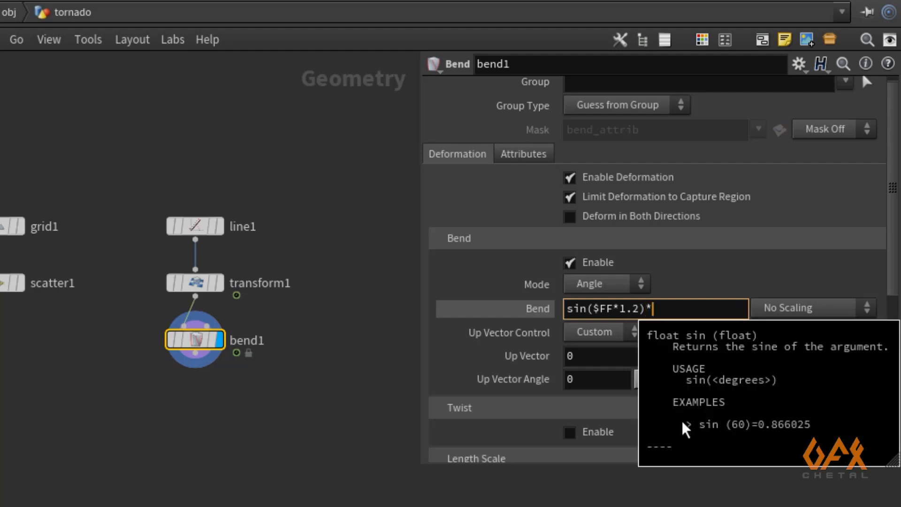
text(34)
key(Return)
- Set bend1's capture direction to 0, 1, 0 and capture length to about 5.76, then scrub the timeline to preview
scroll(895, 231, down, 5)
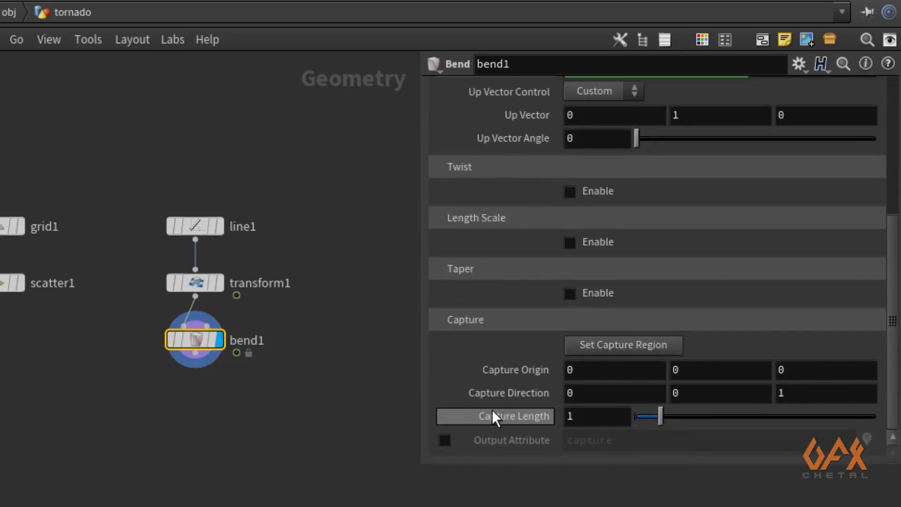
click(695, 396)
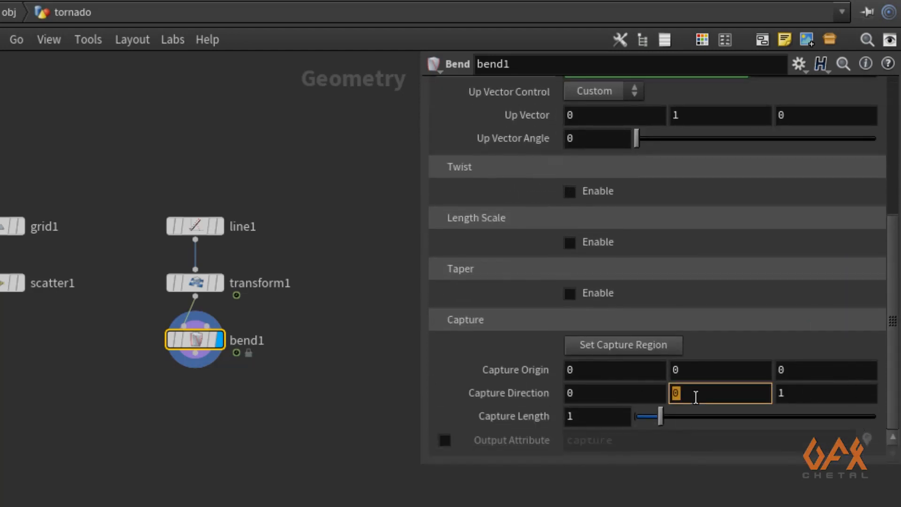
text(1)
click(792, 392)
text(0)
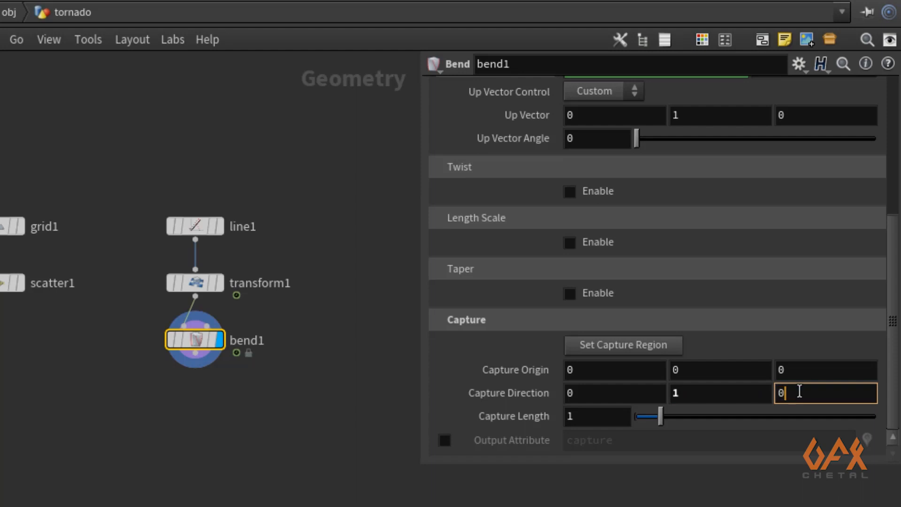
key(Return)
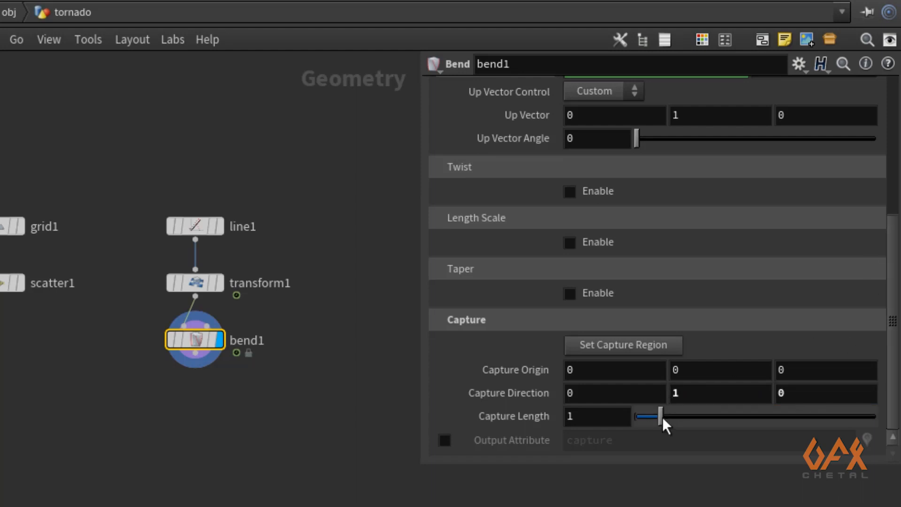
drag(663, 417, 773, 417)
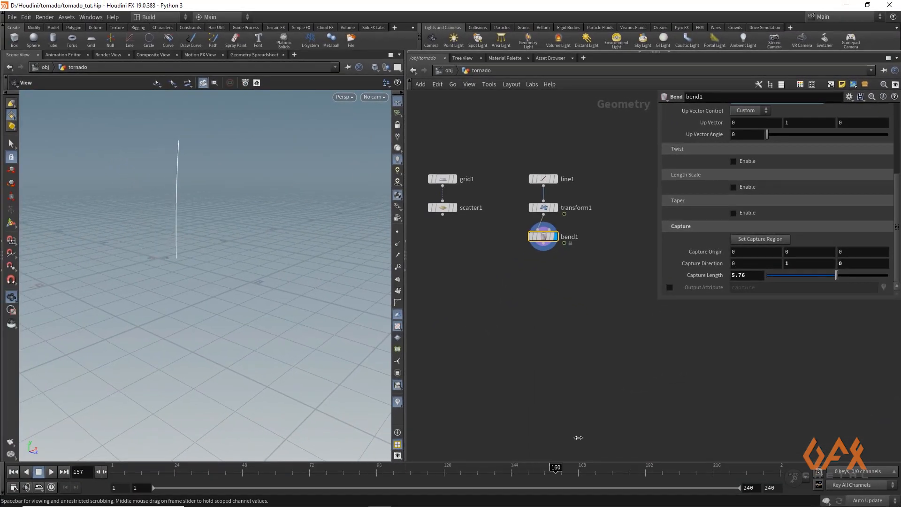
mouse_move(579, 438)
mouse_down()
mouse_move(690, 437)
mouse_move(293, 436)
mouse_move(115, 466)
mouse_move(784, 467)
mouse_up()
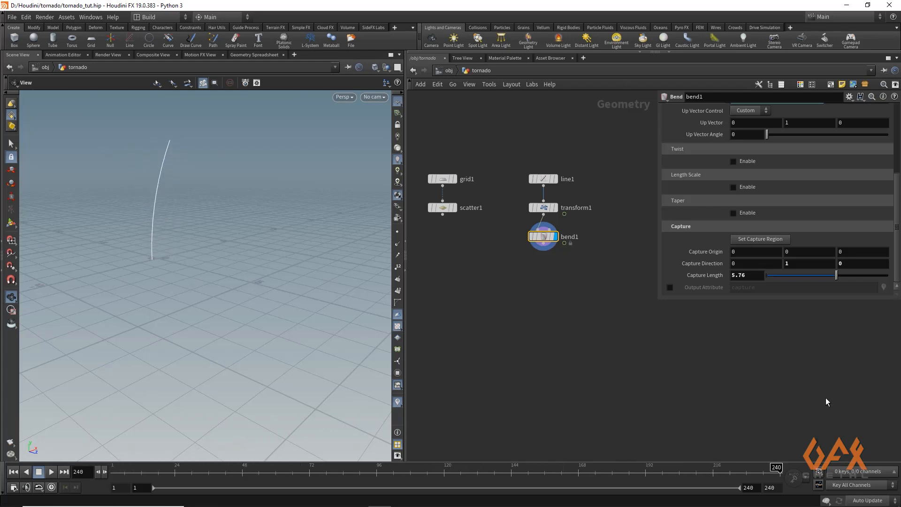
- Append a second Bend node below bend1
key(Tab)
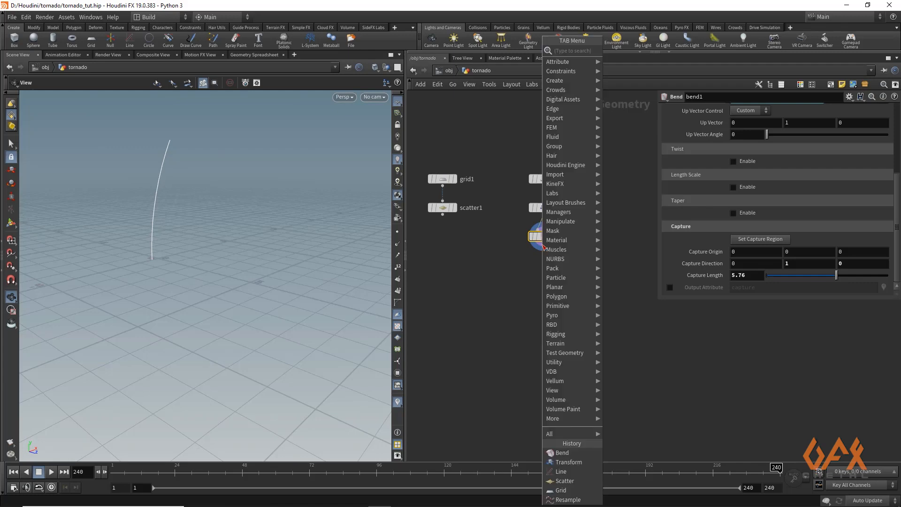
text(bend)
key(Return)
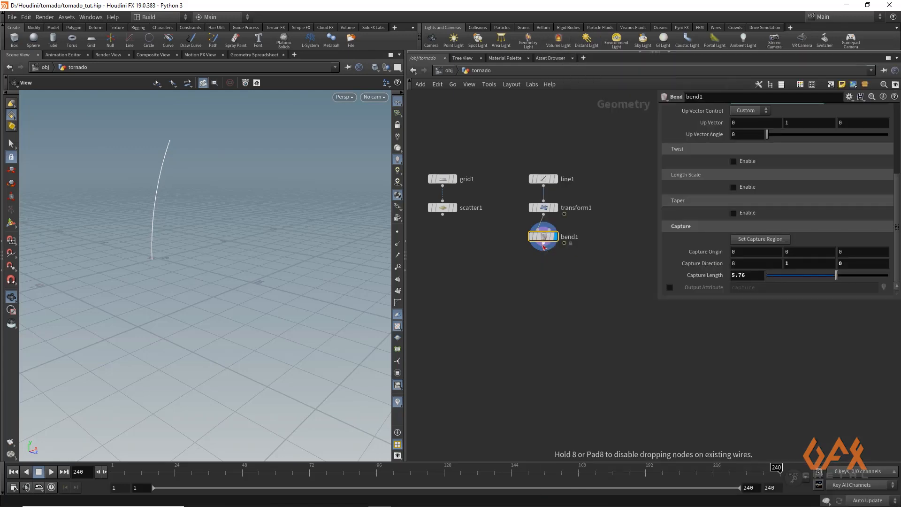
click(545, 263)
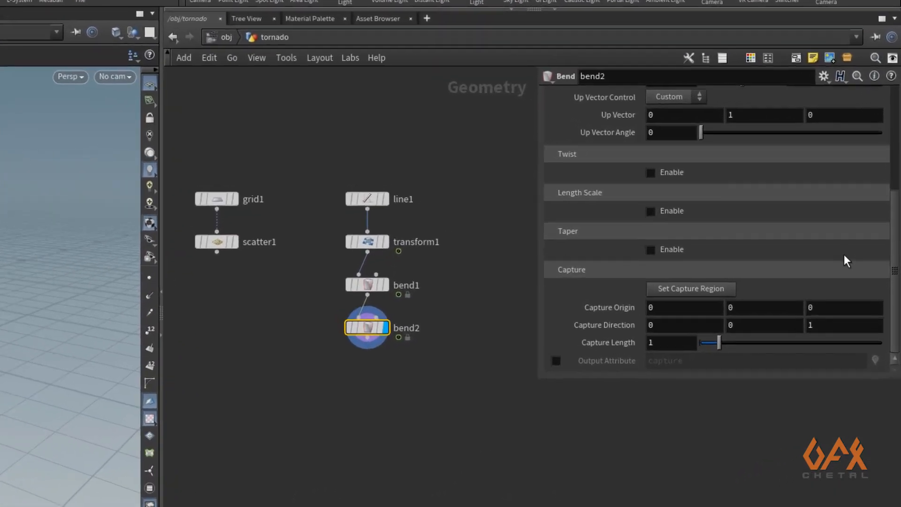
- On bend2, disable Bend, enable Twist and set the twist amount to 120
scroll(858, 232, up, 5)
click(627, 195)
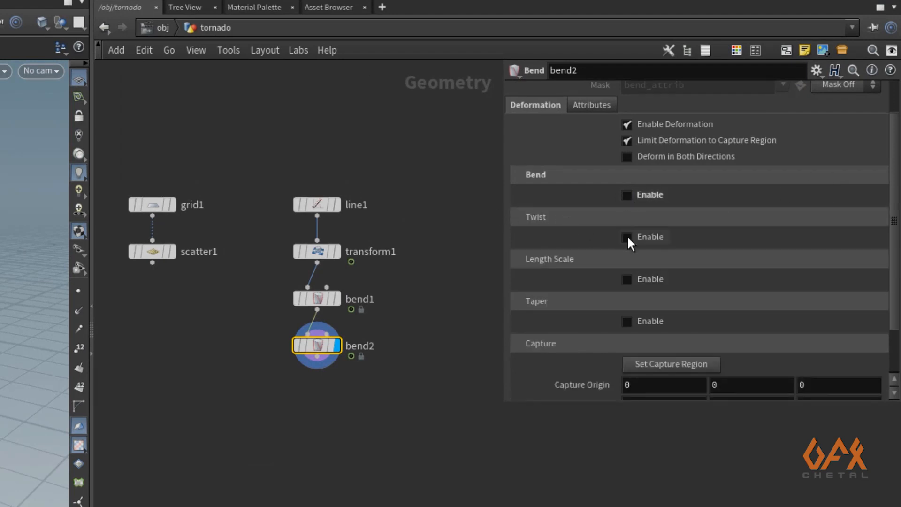
click(627, 236)
click(642, 255)
double_click(642, 255)
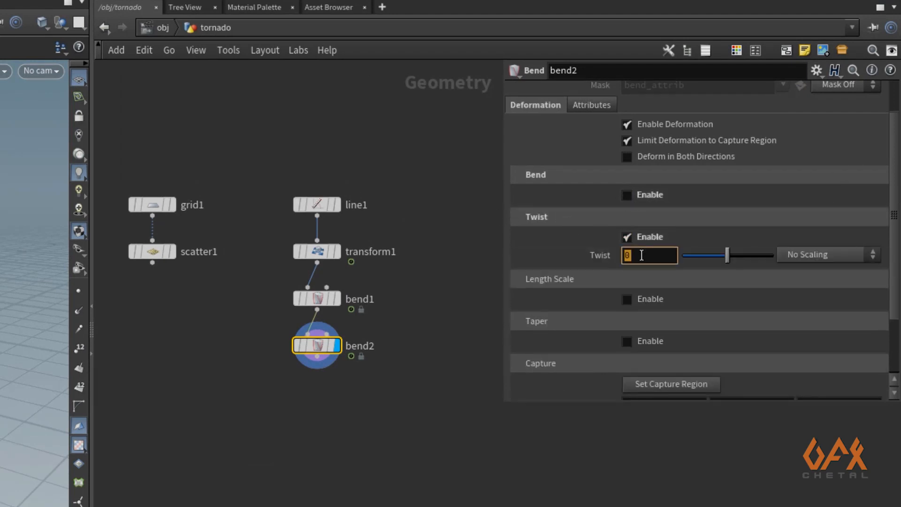
key(Return)
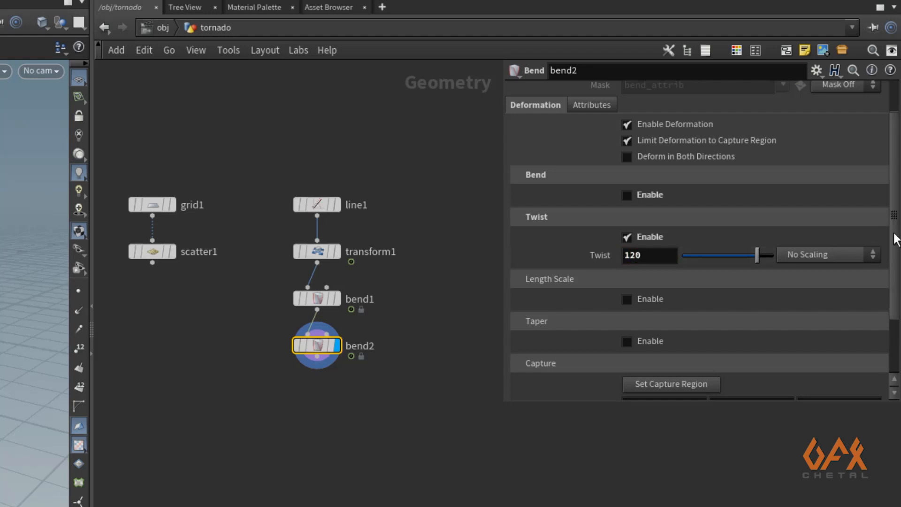
- Set bend2's capture direction to 0, 1, 0 and capture length to about 9.07, and return to frame 1
drag(893, 237, 894, 316)
double_click(750, 347)
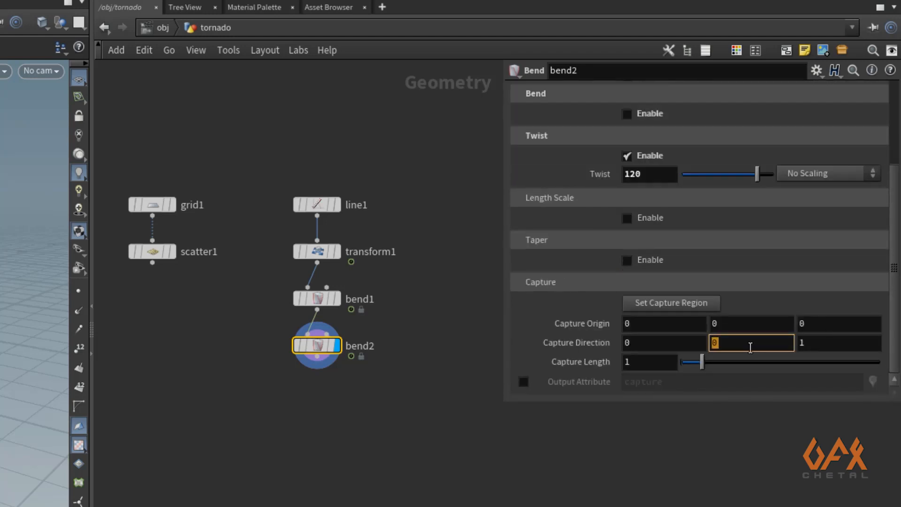
text(1)
double_click(828, 345)
text(0)
key(Return)
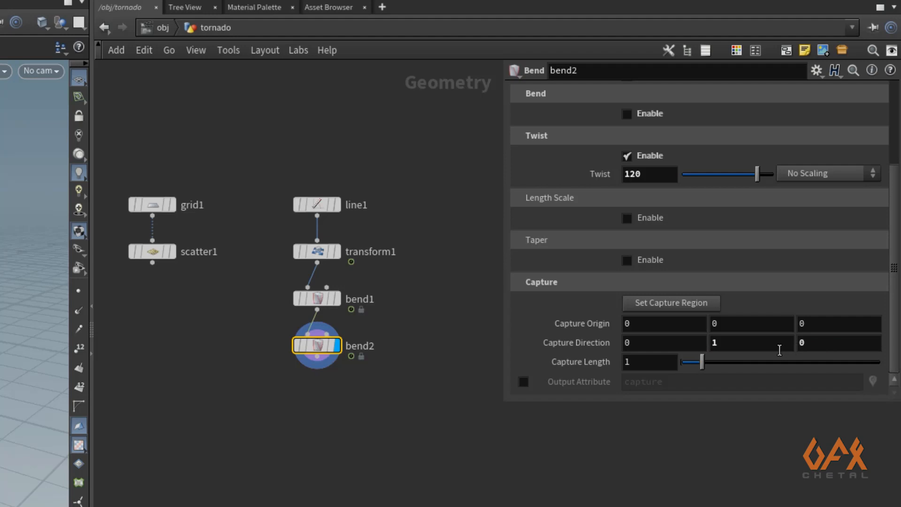
drag(707, 366, 857, 364)
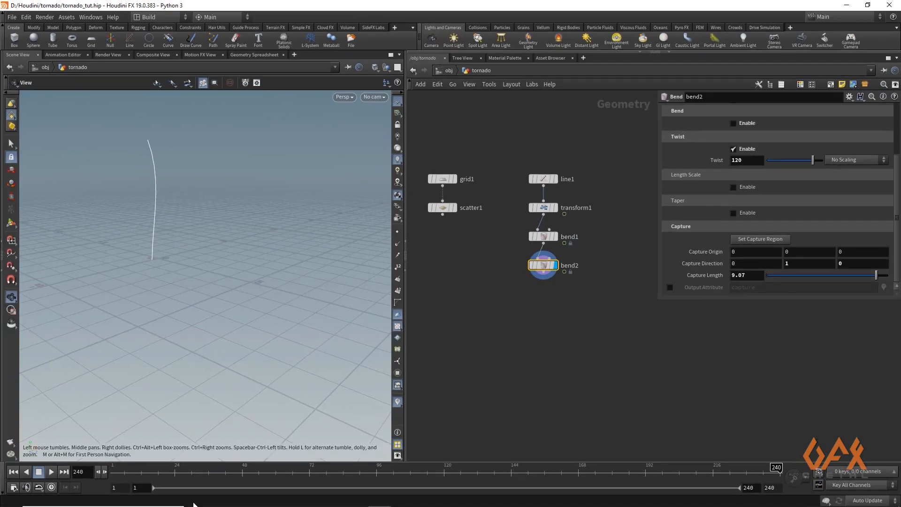
drag(123, 469, 28, 443)
- Append a Resample node below bend2
click(398, 232)
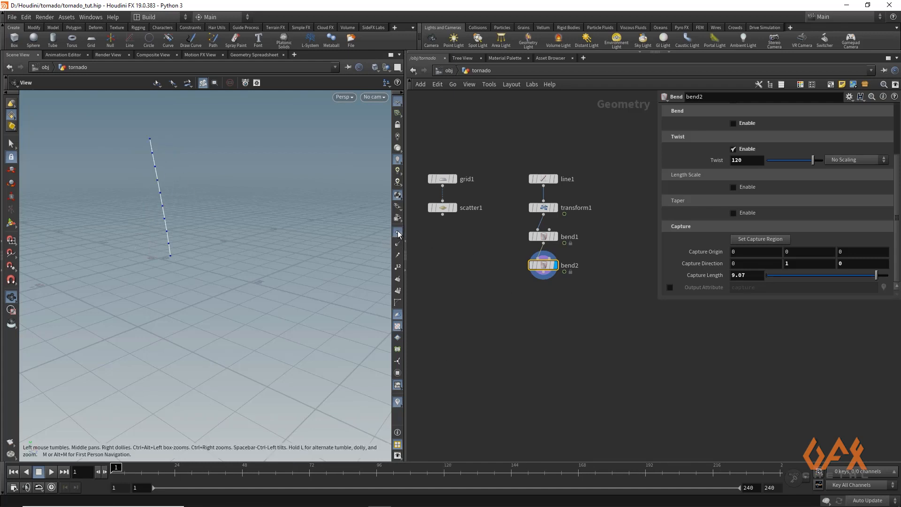
click(397, 232)
key(Tab)
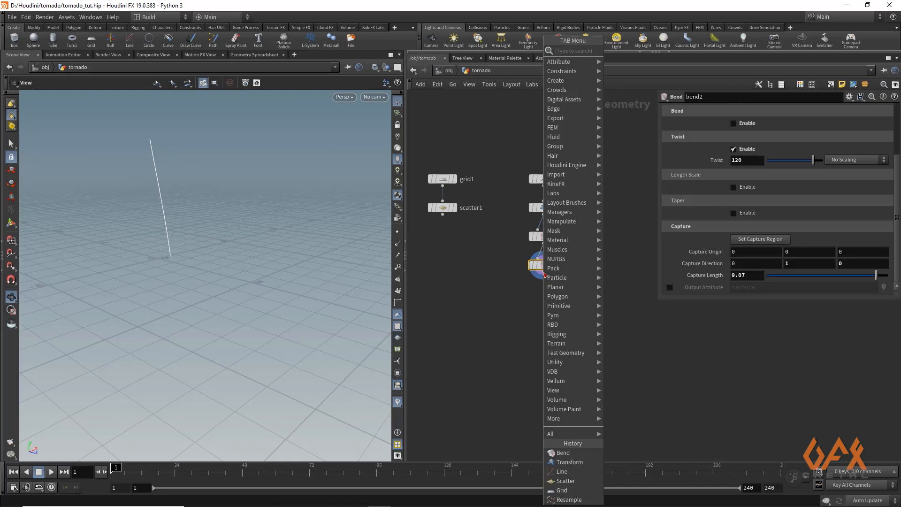
text(resamp)
key(Return)
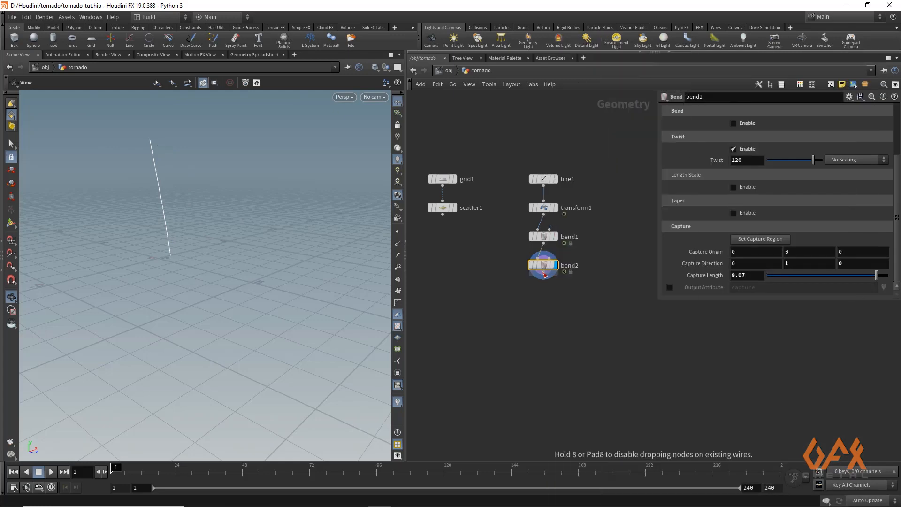
click(544, 295)
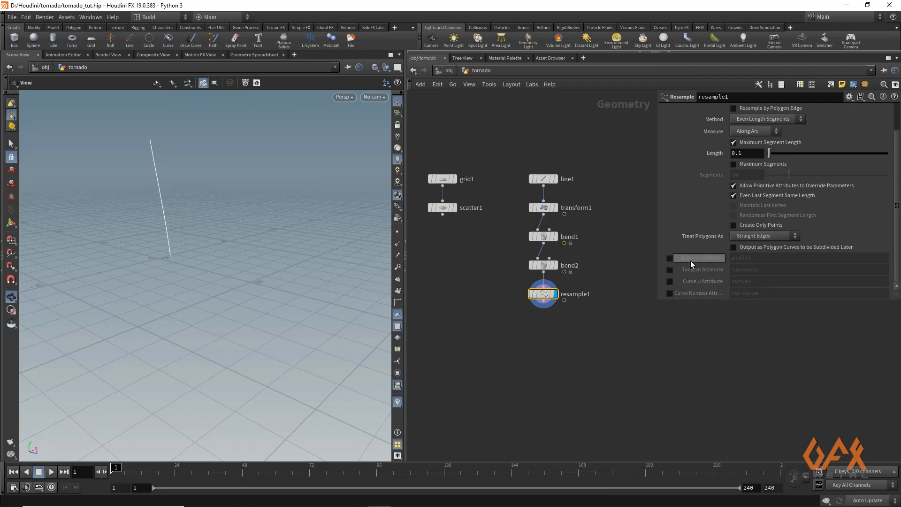
- Set the resample to treat polygons as Subdivision Curves and enable the Curve U Attribute output
click(750, 237)
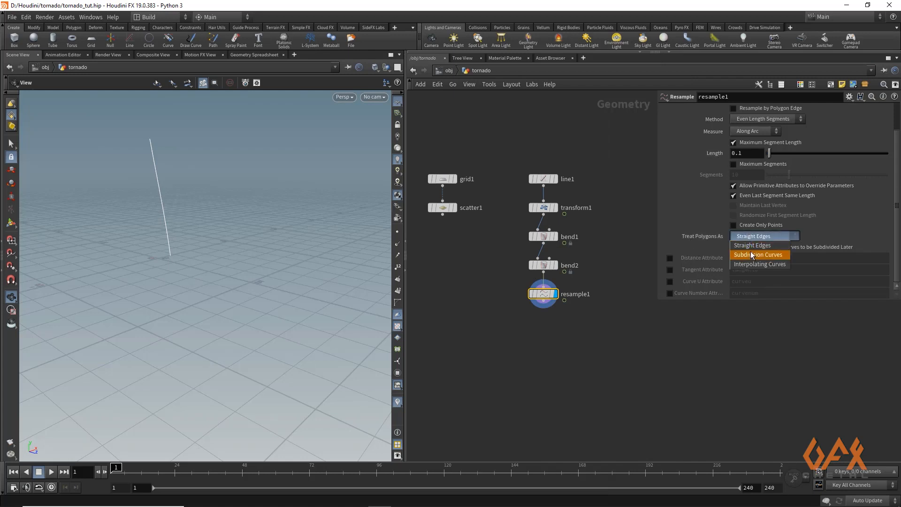
click(753, 255)
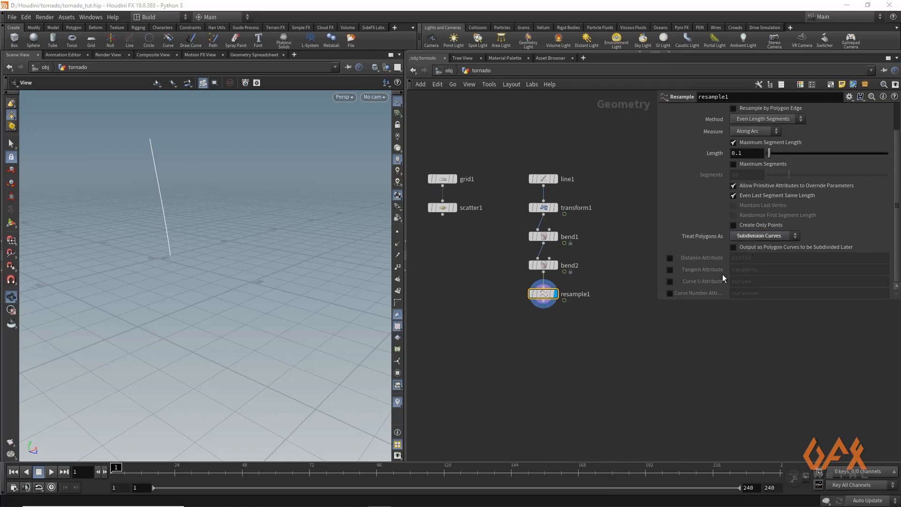
click(671, 281)
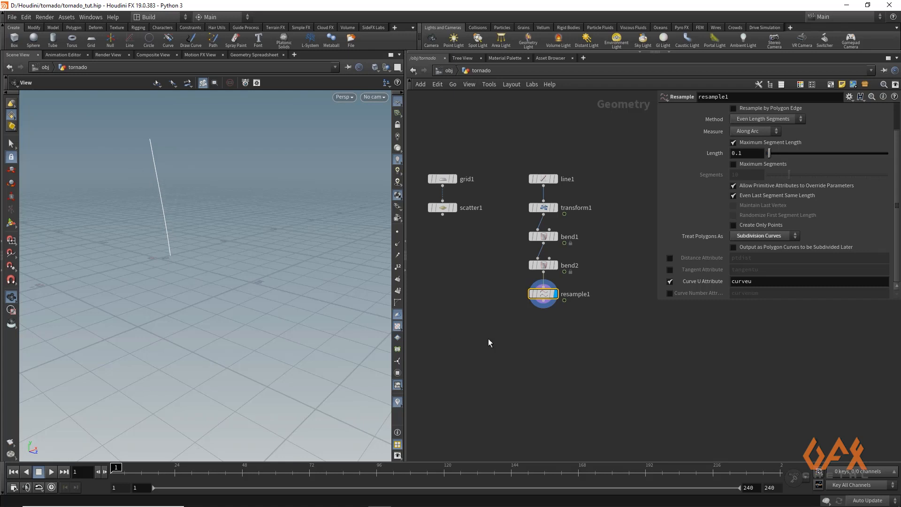
- Append a PolyFrame node below the resample node
click(546, 305)
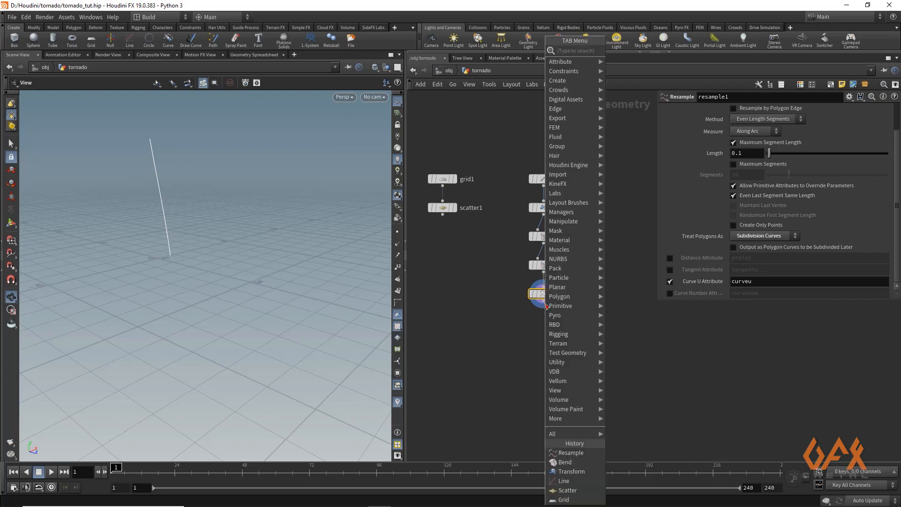
text(poly)
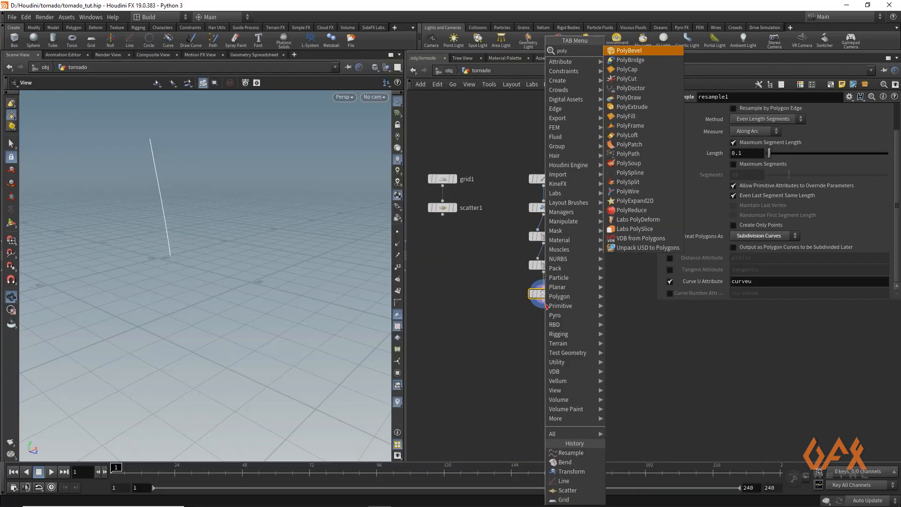
text(frame)
key(Return)
key(Return)
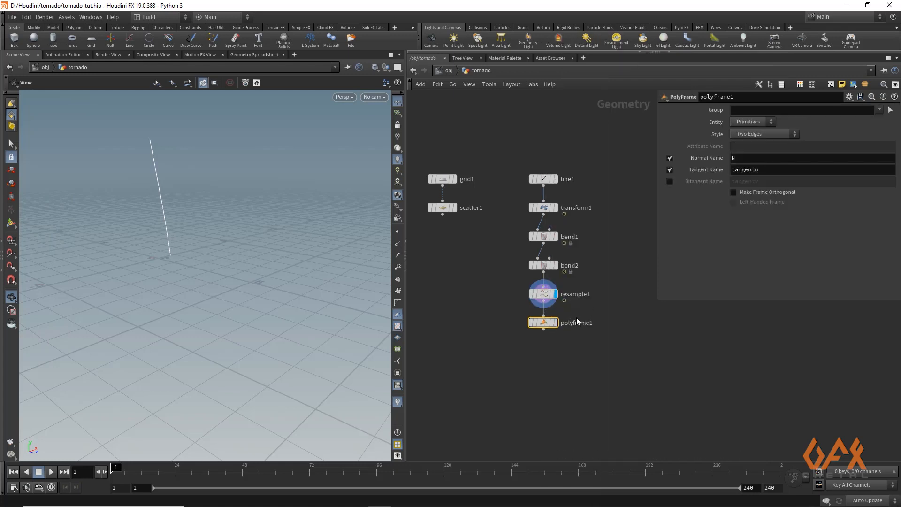
click(555, 323)
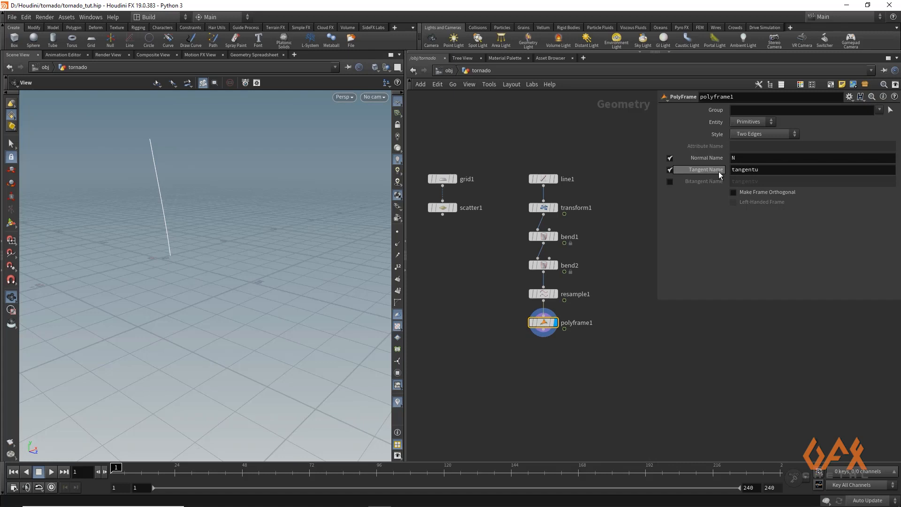
- Turn off the PolyFrame normal output and rename the tangent attribute to tangent
click(670, 157)
click(768, 169)
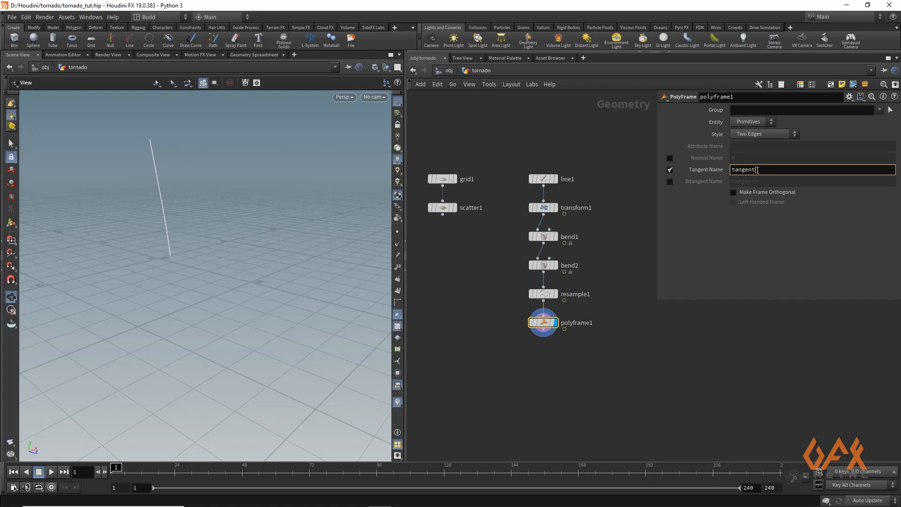
click(484, 346)
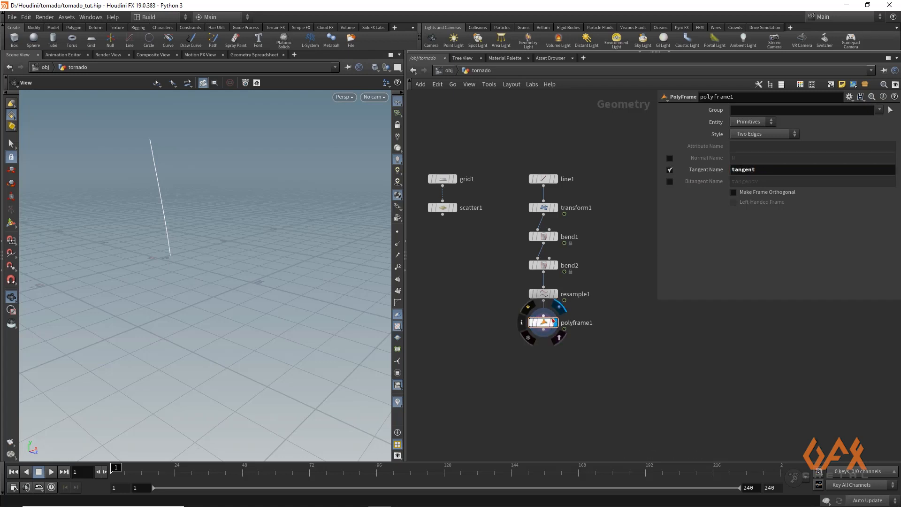
- Inspect the polyframe node's info for its point attributes and orbit the viewport around the line
click(522, 324)
click(656, 304)
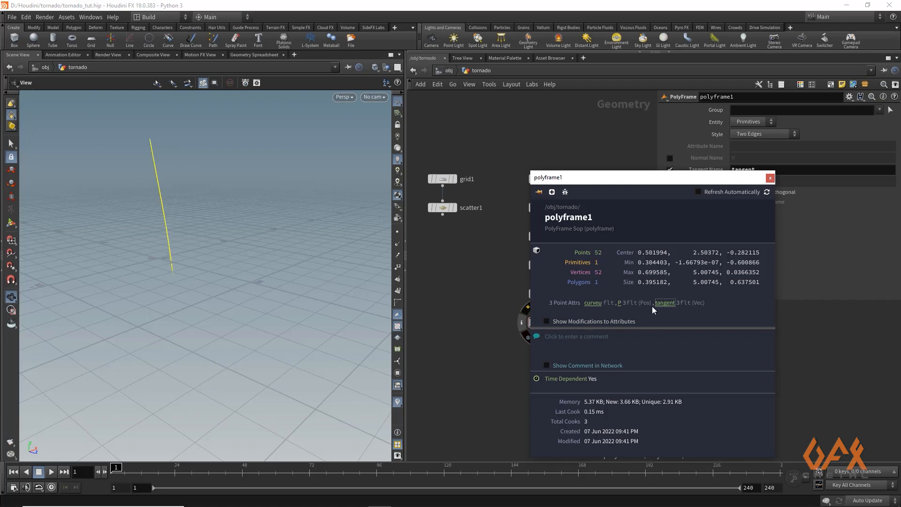
click(770, 179)
drag(113, 197, 263, 263)
mouse_move(530, 294)
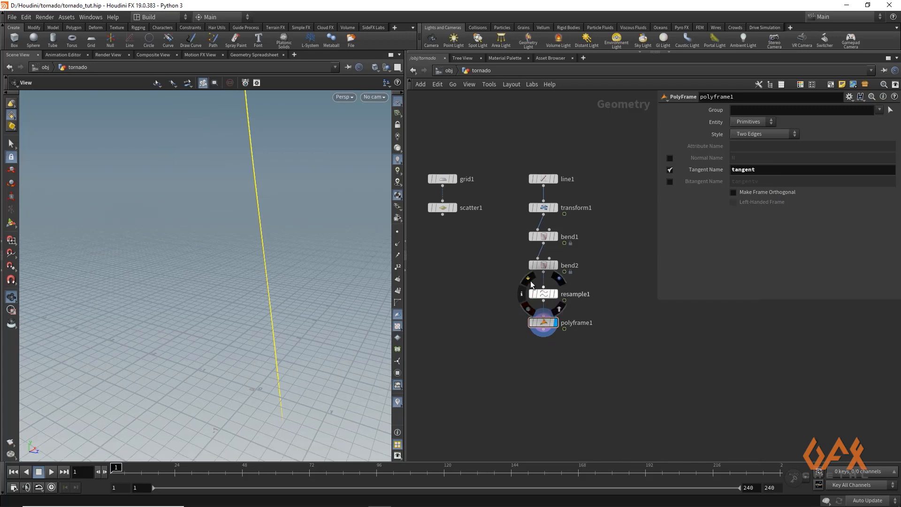
- Compare the line with the resample node bypassed and re-enabled, and check the polyframe node's point attributes
click(529, 281)
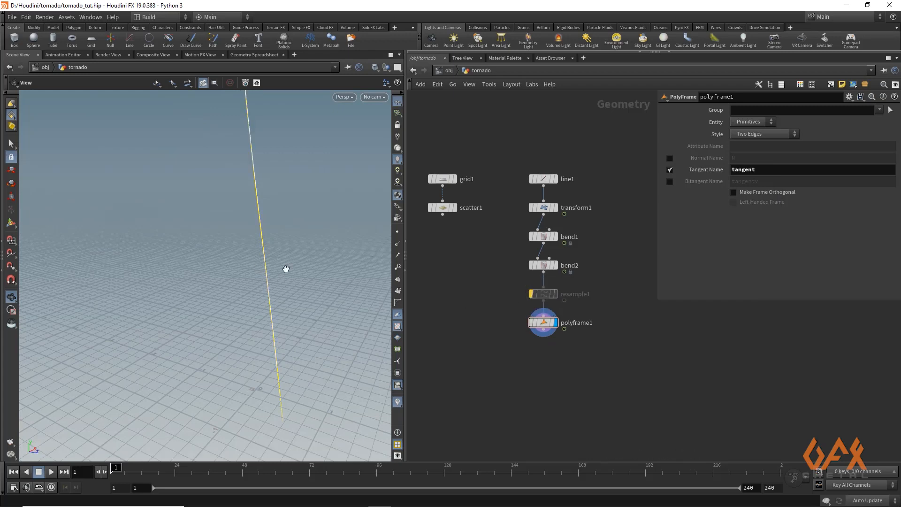
drag(286, 267, 225, 212)
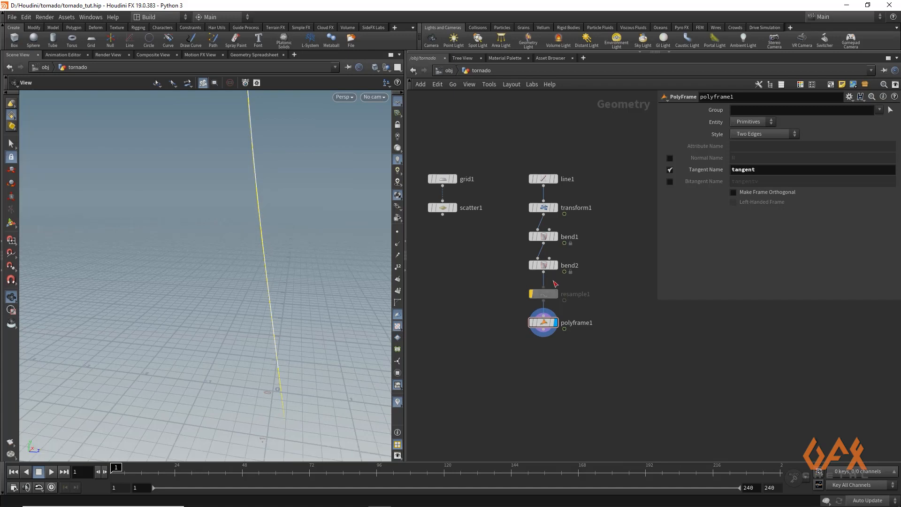
click(528, 280)
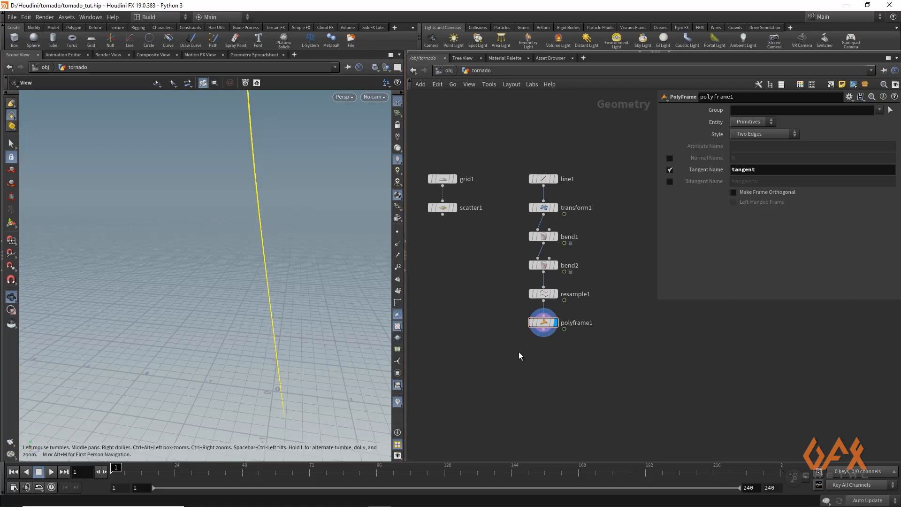
click(522, 323)
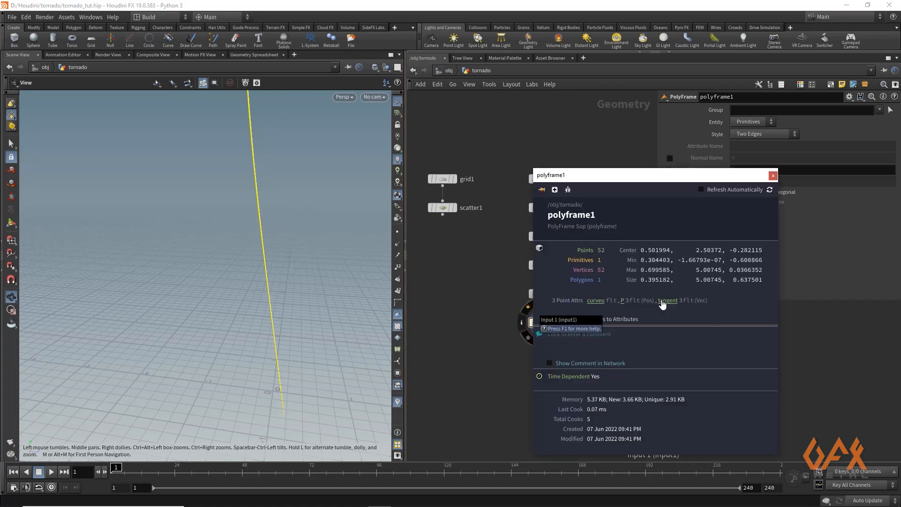
click(774, 176)
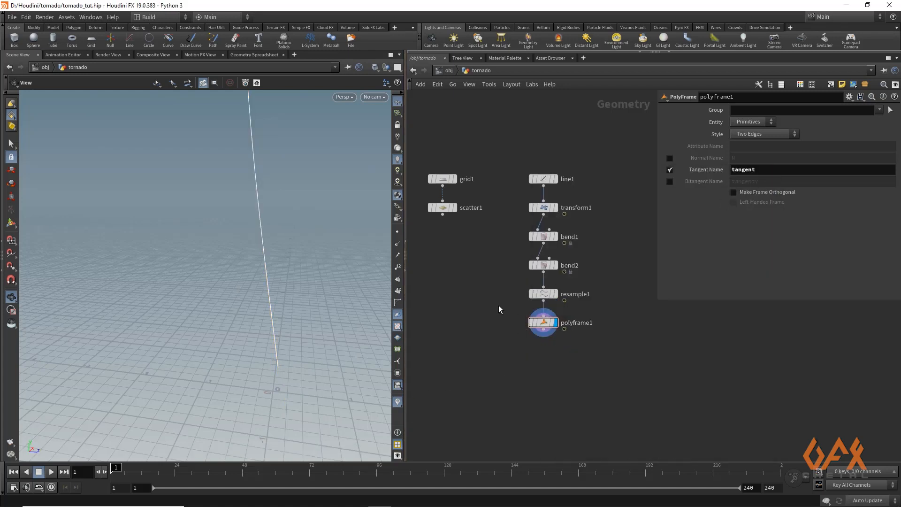
- Add a POP Network node below the scatter and polyframe branches
middle_drag(493, 342, 536, 334)
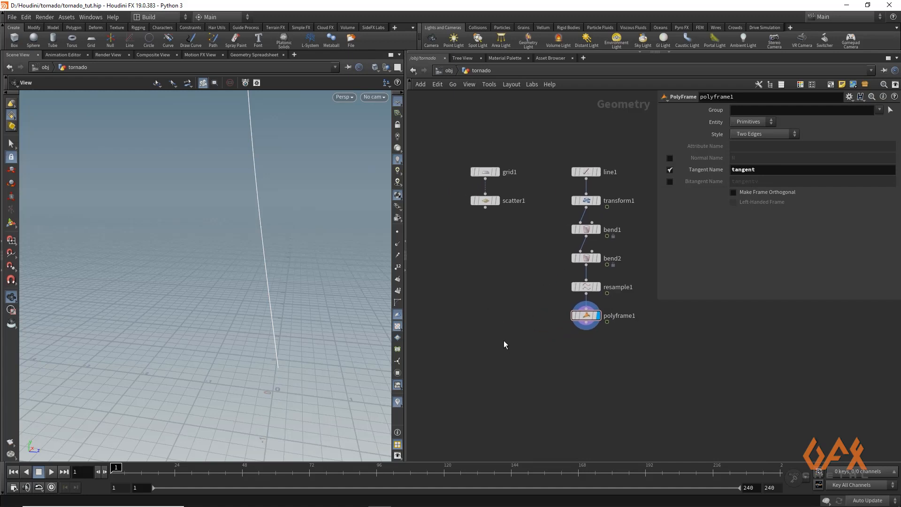
key(Tab)
text(p)
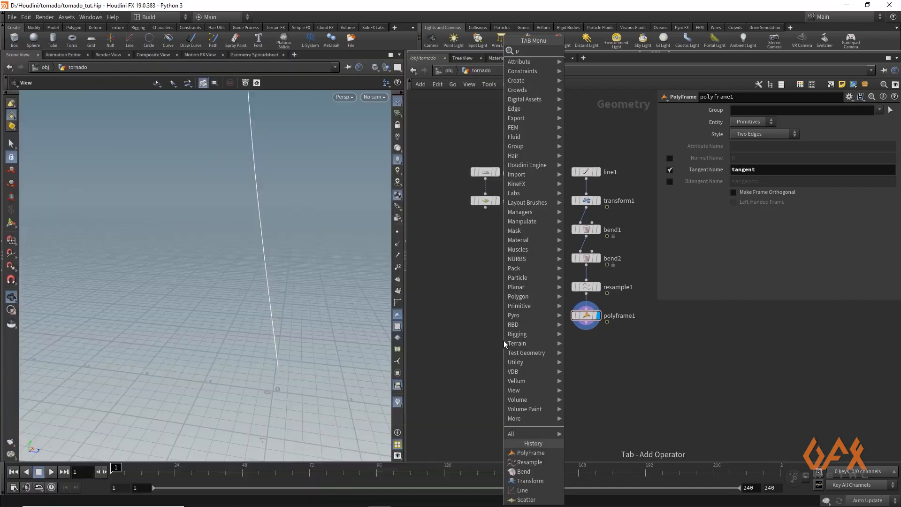
text(opne)
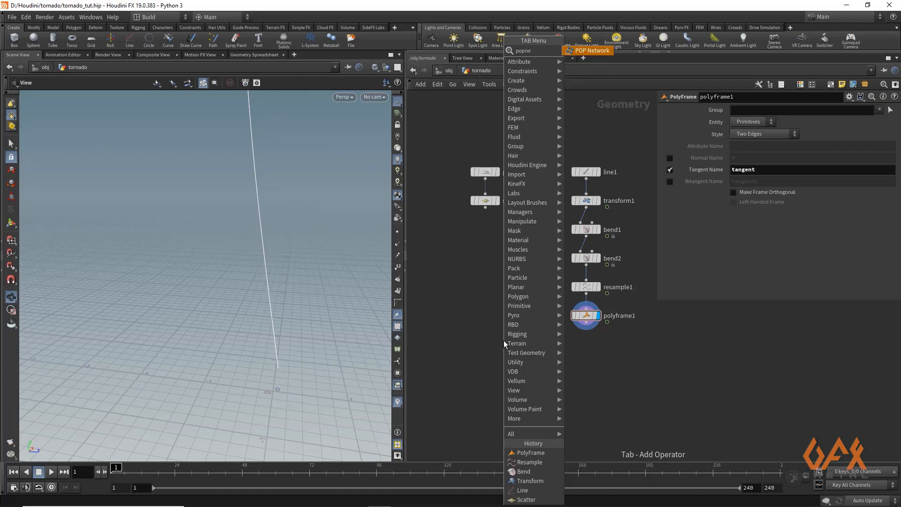
key(Return)
click(503, 340)
drag(503, 340, 509, 362)
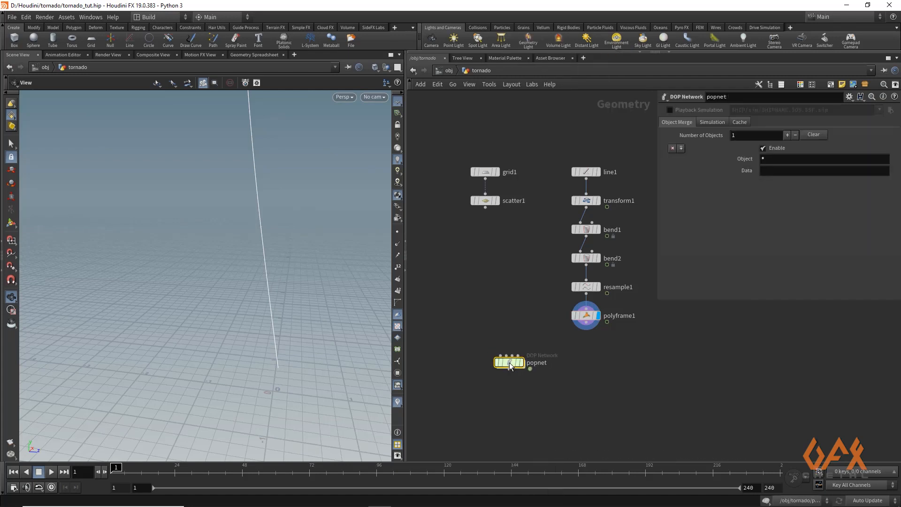
- Wire scatter1 and polyframe1 into the POP network's inputs
click(487, 211)
click(484, 360)
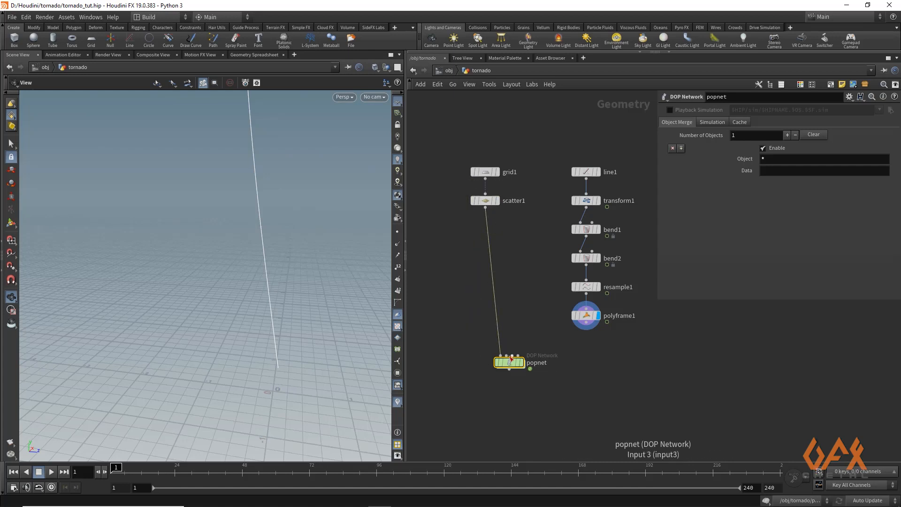
drag(510, 358, 513, 375)
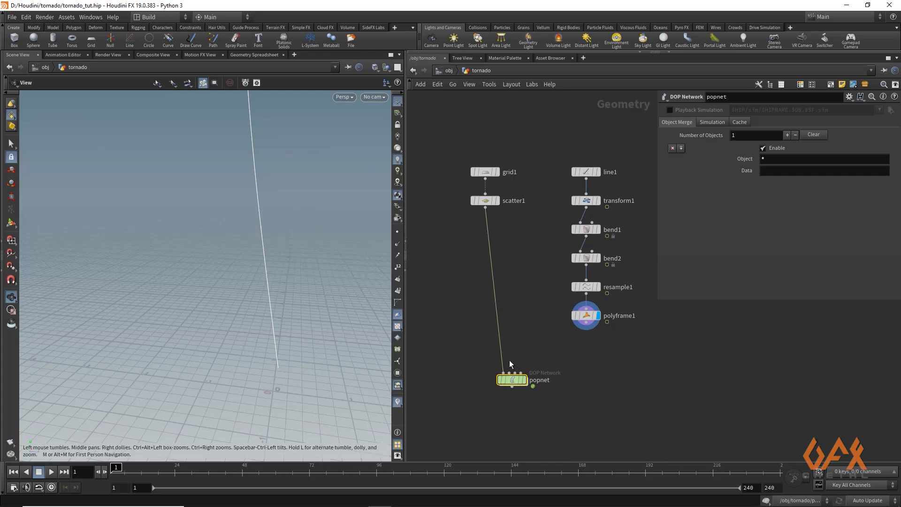
click(586, 322)
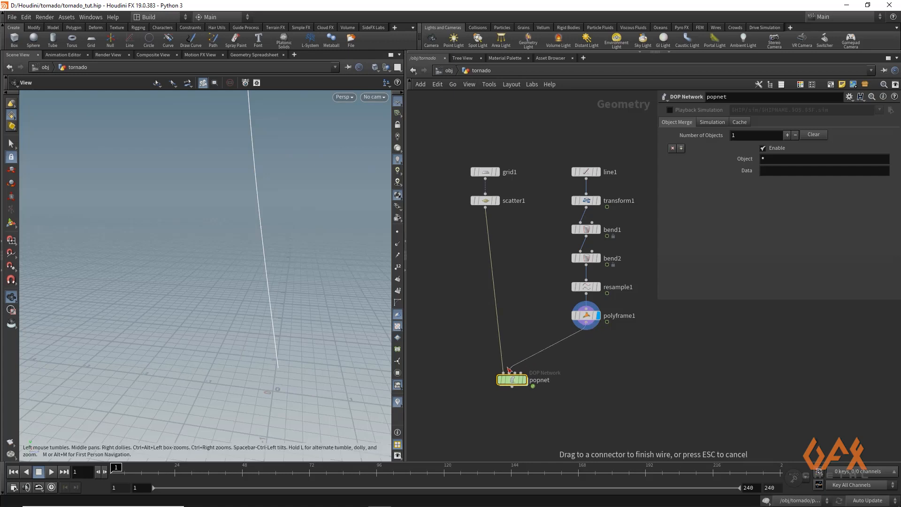
middle_drag(612, 357, 555, 351)
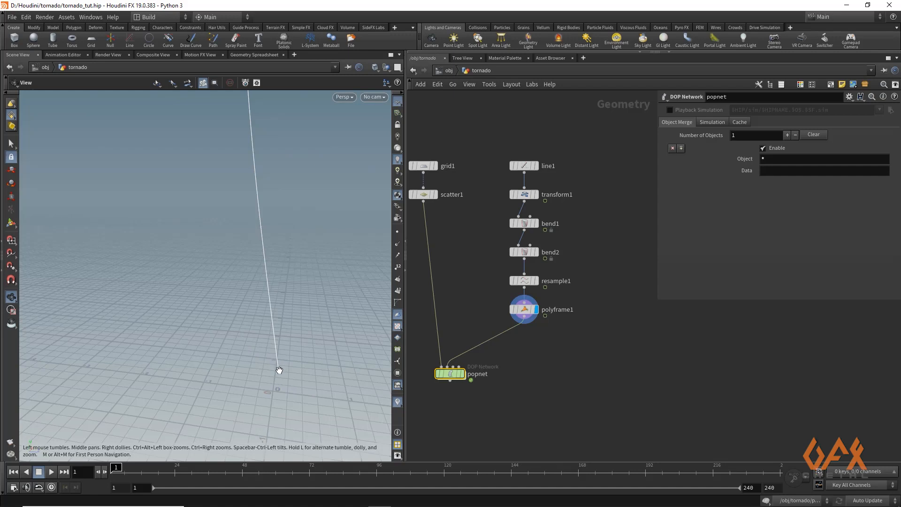
- Add a Blast node and feed it from the resample node's output
key(Tab)
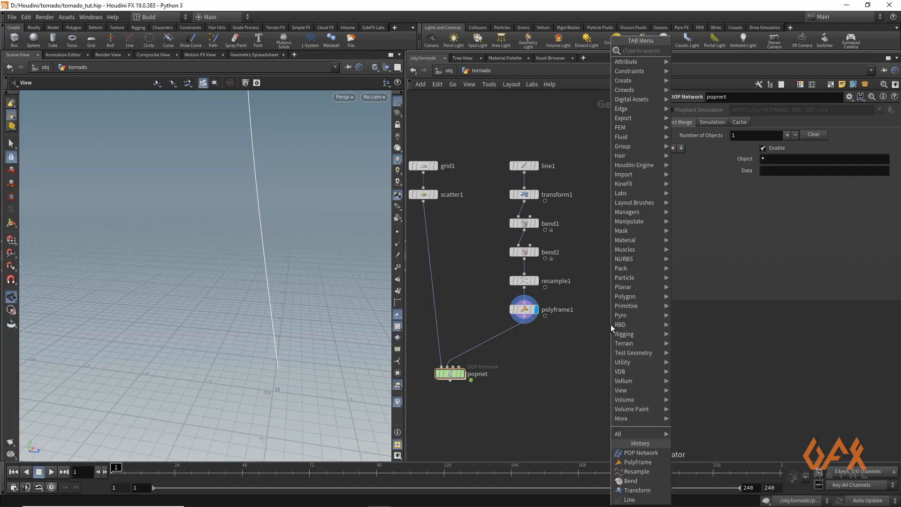
text(blast)
key(Return)
click(610, 325)
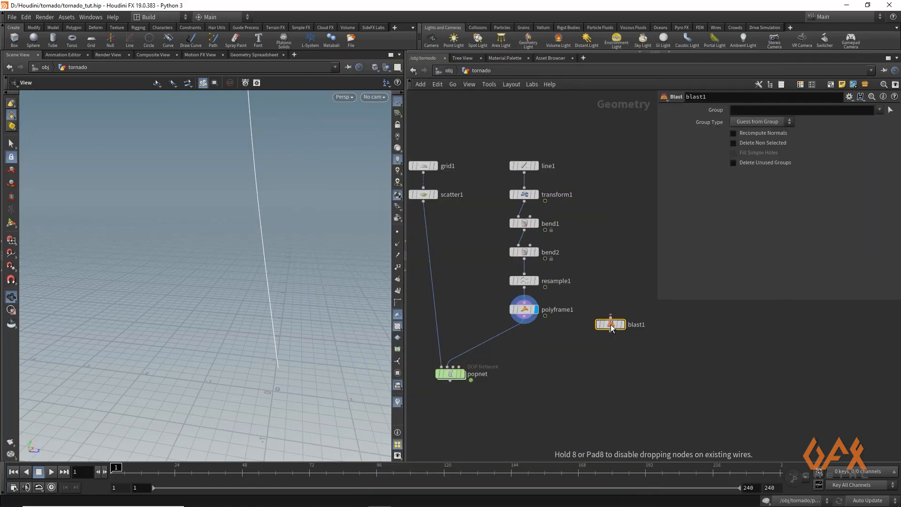
drag(526, 290, 612, 324)
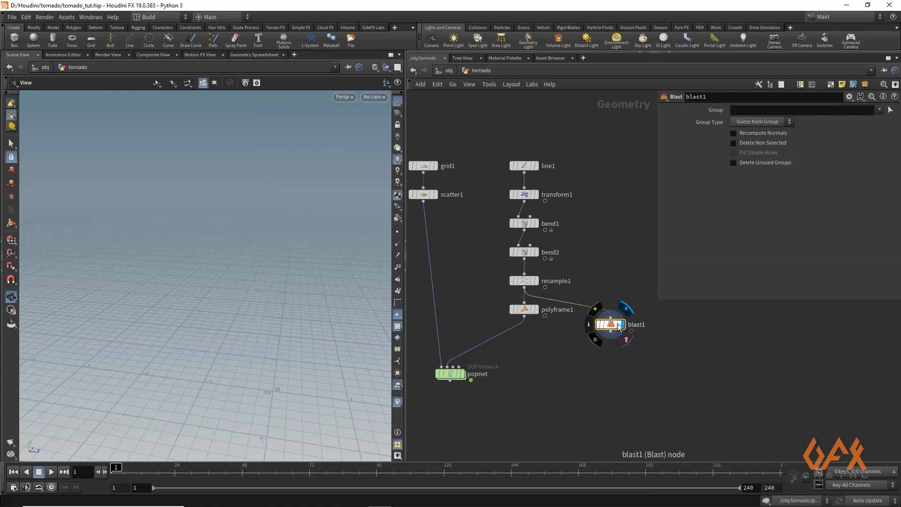
- Set the blast to keep only point 0: group type Points, group 0, and Delete Non Selected on
click(759, 122)
click(746, 151)
click(741, 109)
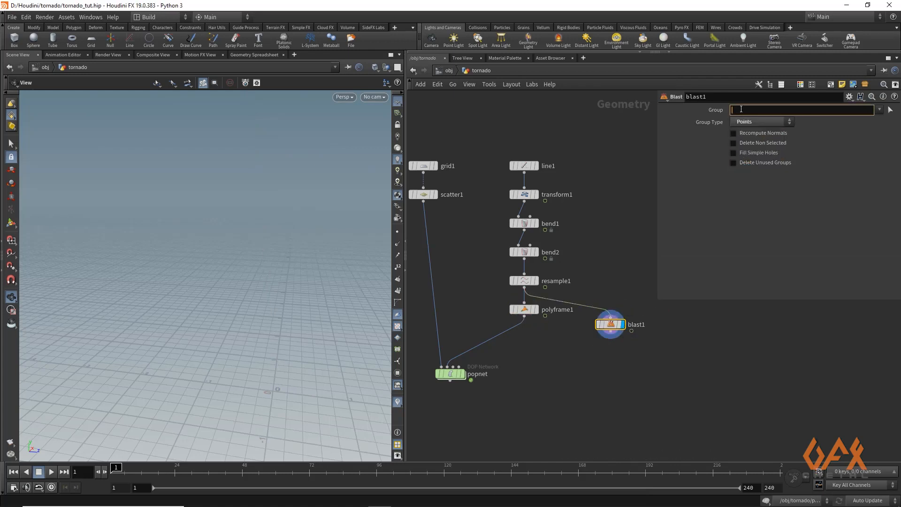
text(0)
key(Return)
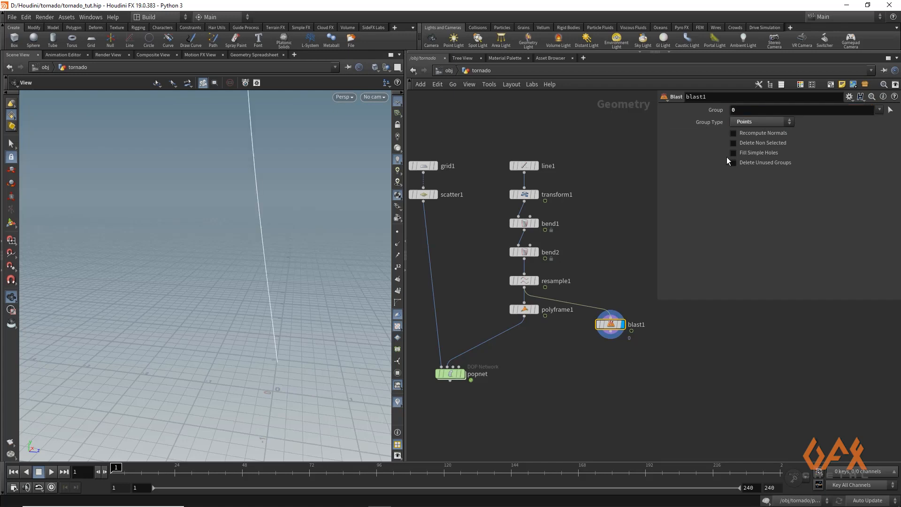
click(734, 142)
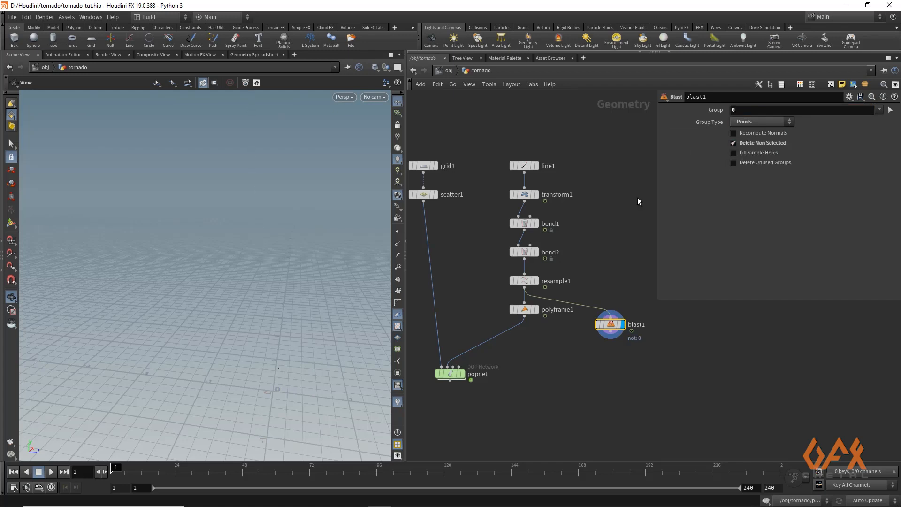
- Examine the blast result in the viewport, toggling Delete Non Selected off and back on to compare
click(398, 233)
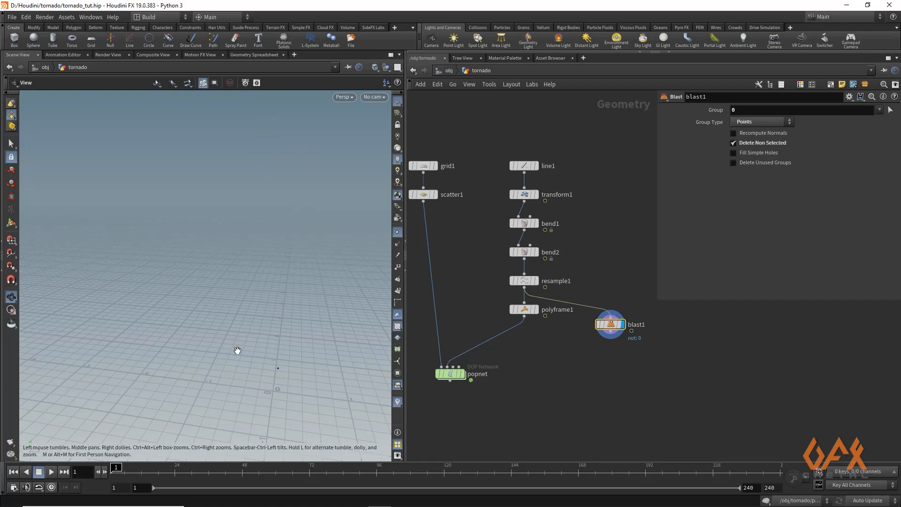
mouse_move(237, 350)
mouse_down()
mouse_move(257, 371)
mouse_move(233, 338)
mouse_move(318, 346)
mouse_up()
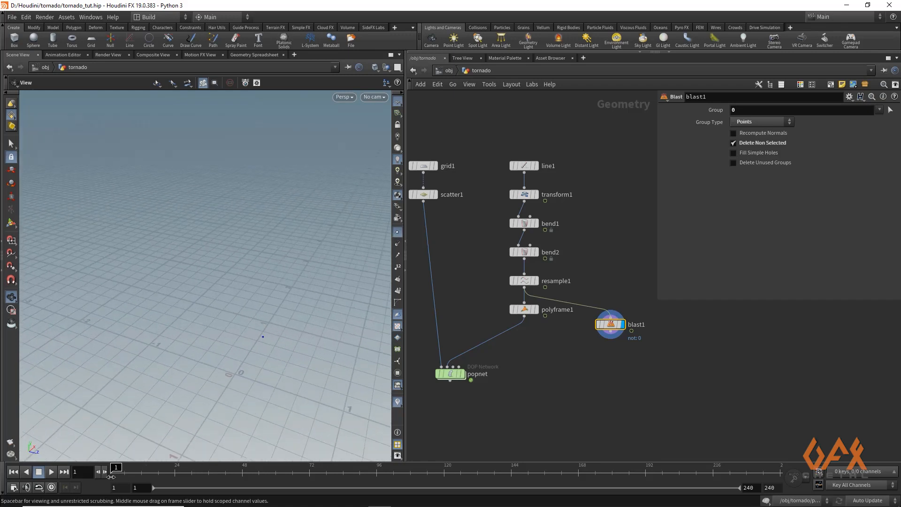
mouse_move(127, 471)
mouse_down()
mouse_move(500, 466)
mouse_move(113, 467)
mouse_up()
click(734, 143)
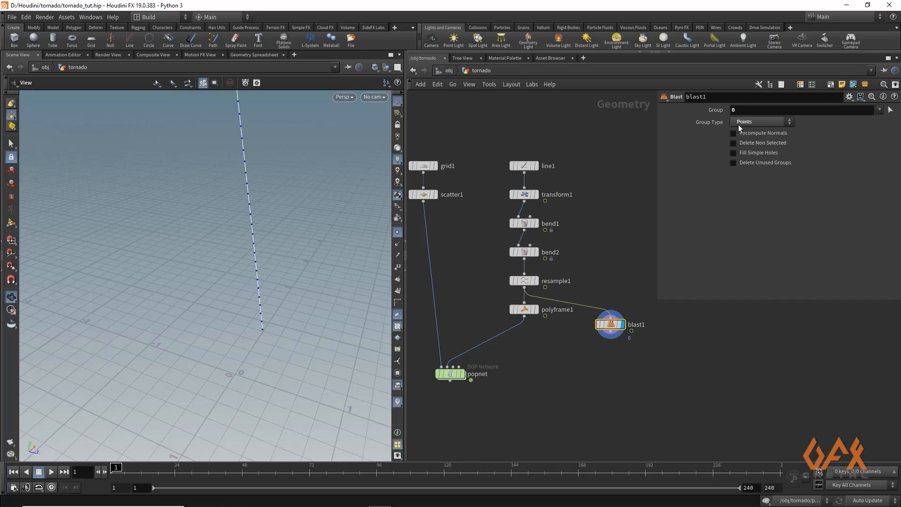
middle_drag(624, 231, 613, 207)
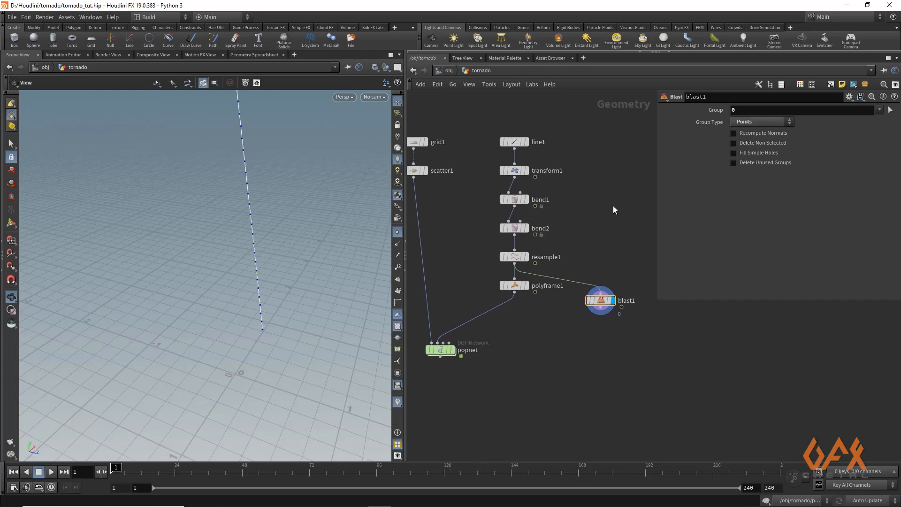
click(733, 143)
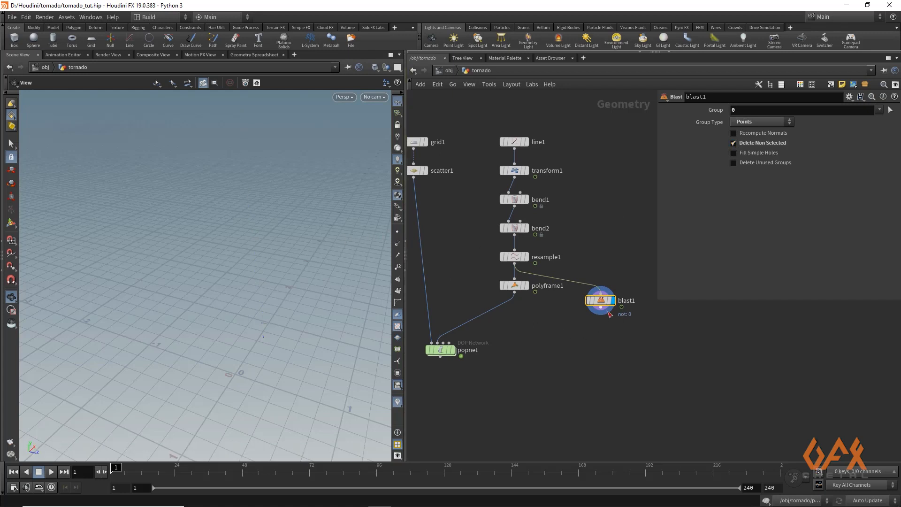
- Wire the blast node into the POP network's remaining input and dive inside the network
drag(603, 314, 482, 356)
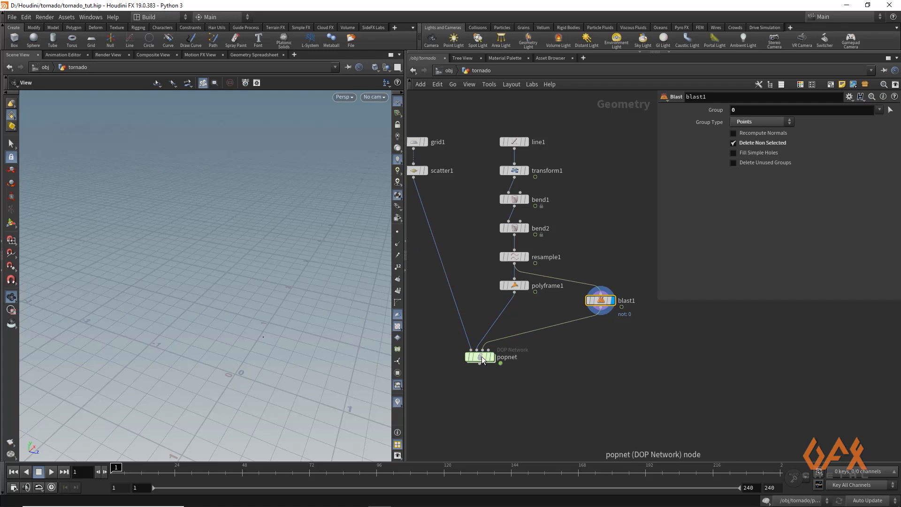
middle_drag(450, 374, 491, 312)
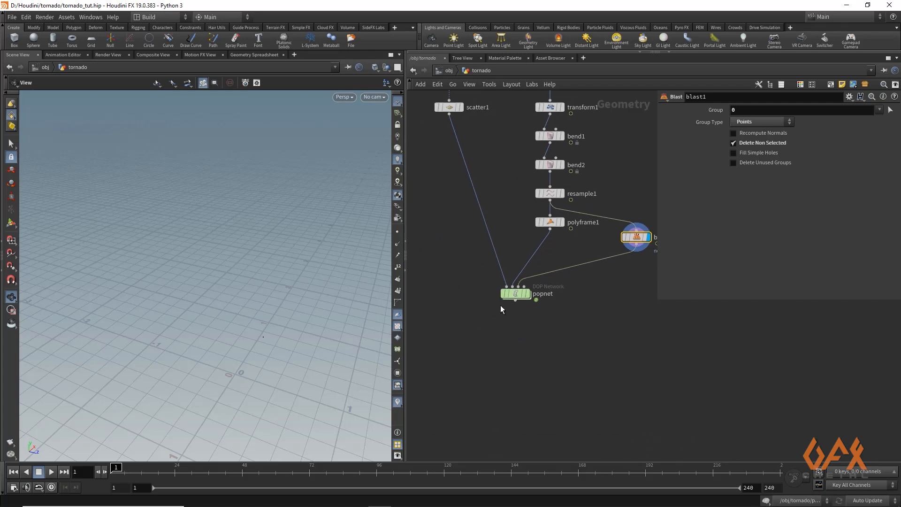
mouse_move(508, 296)
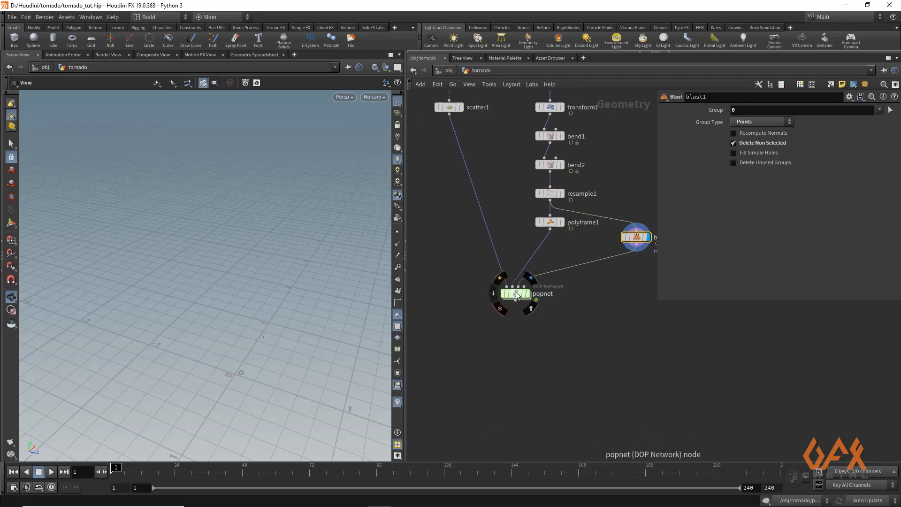
double_click(516, 294)
key(h)
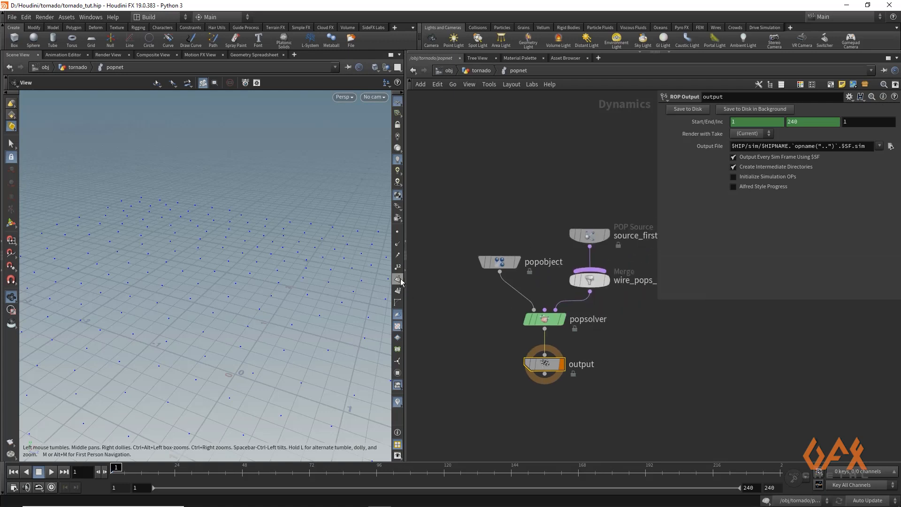
- Set the POP Source's emission type to Points and turn off its guide display
drag(402, 280, 289, 305)
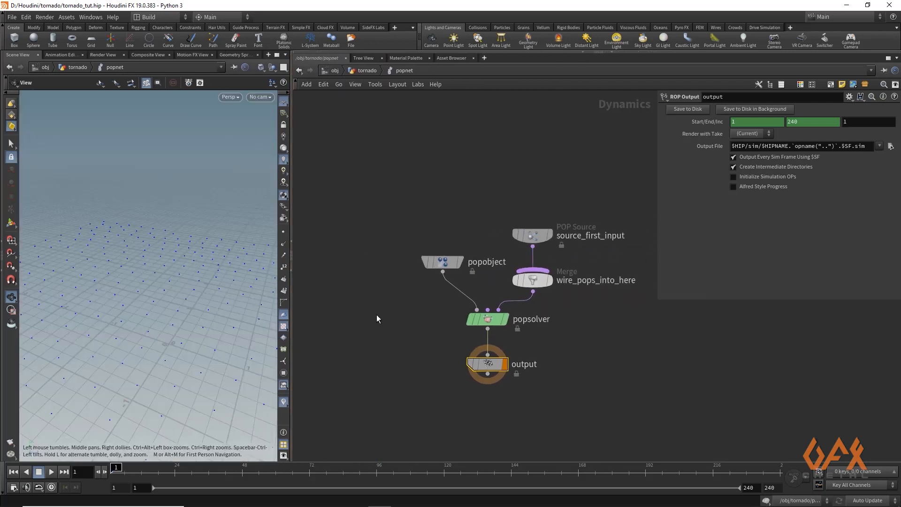
drag(520, 300, 519, 234)
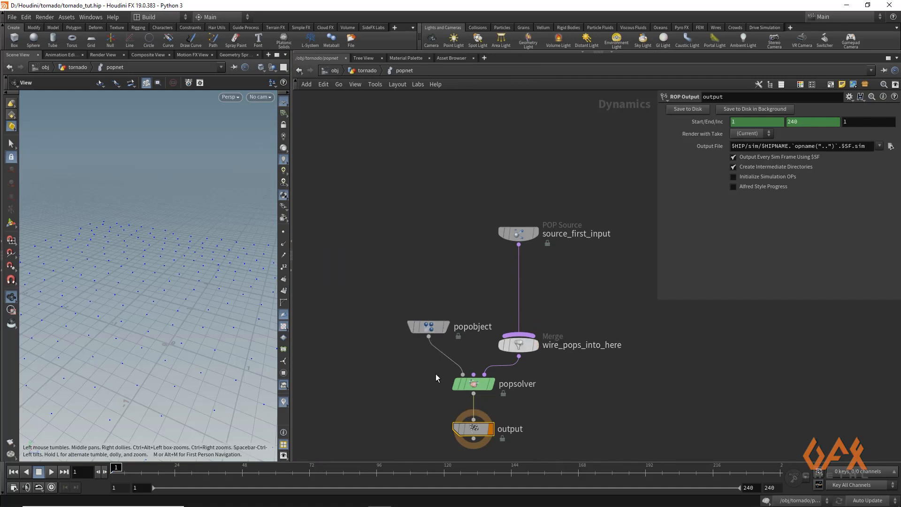
middle_drag(455, 266, 400, 236)
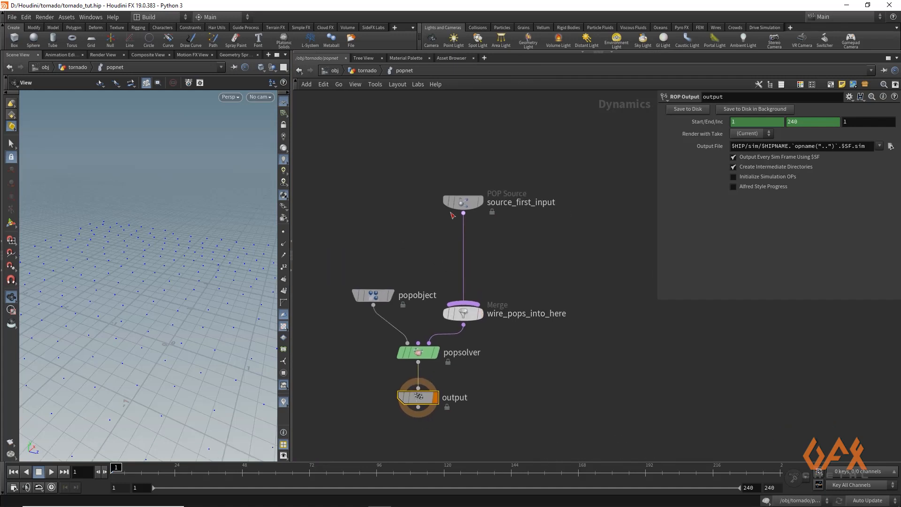
click(463, 208)
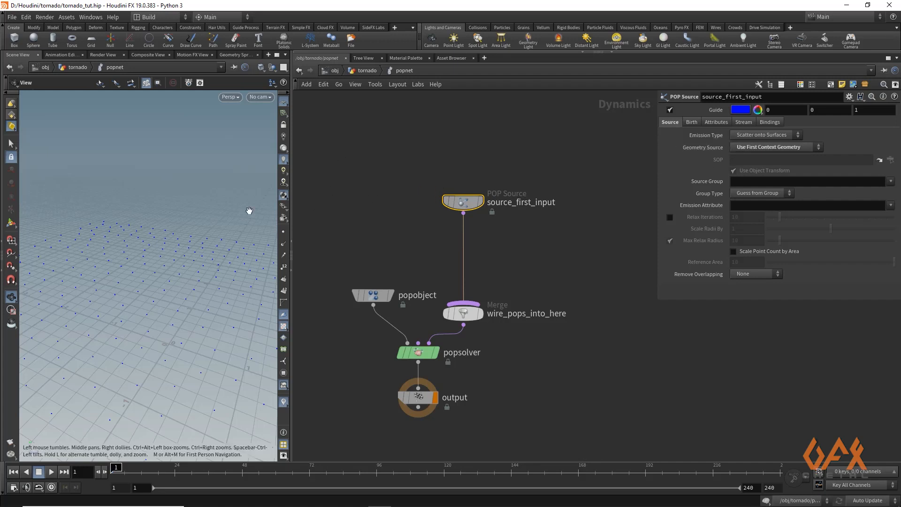
click(760, 136)
click(746, 163)
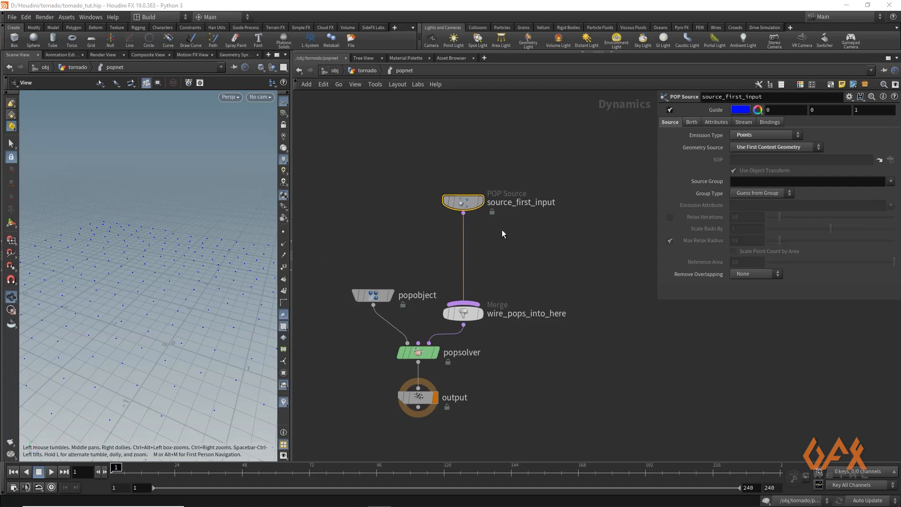
click(670, 111)
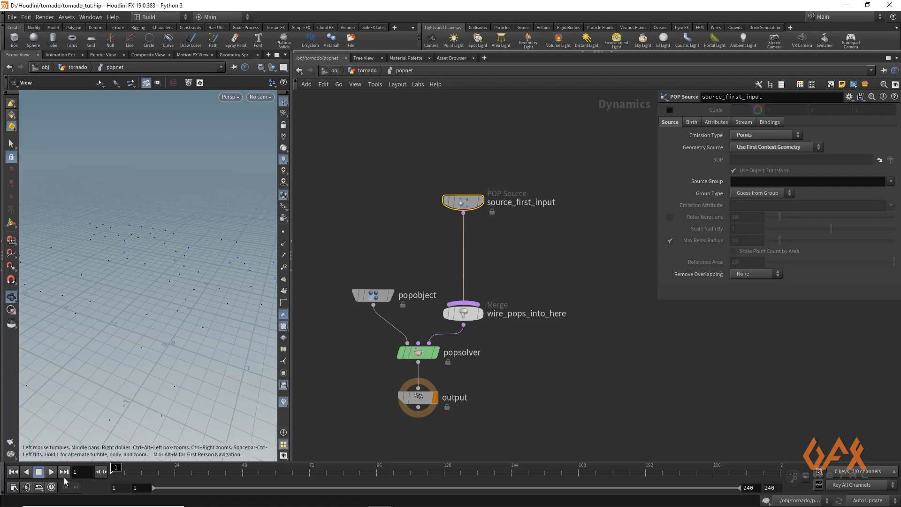
- Play the simulation to preview the emitted particles in the viewport, then return to frame 1
drag(143, 316, 70, 300)
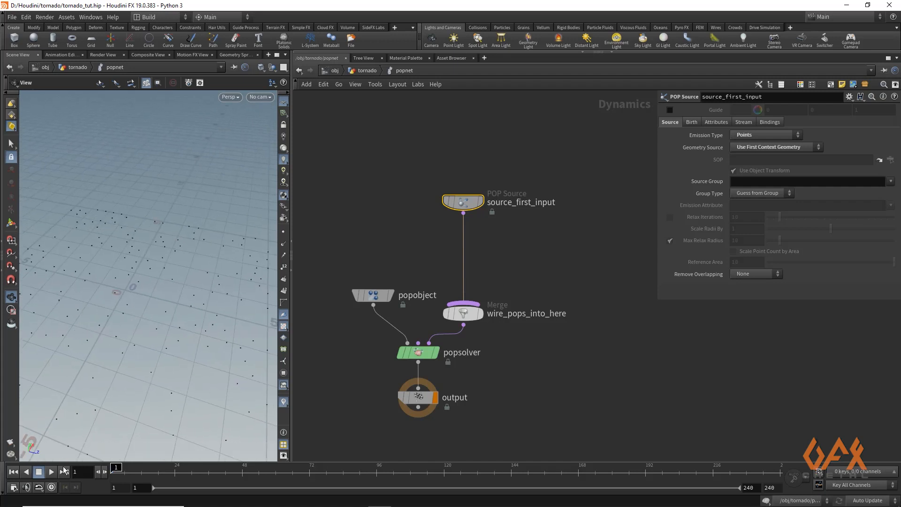
click(52, 472)
click(50, 474)
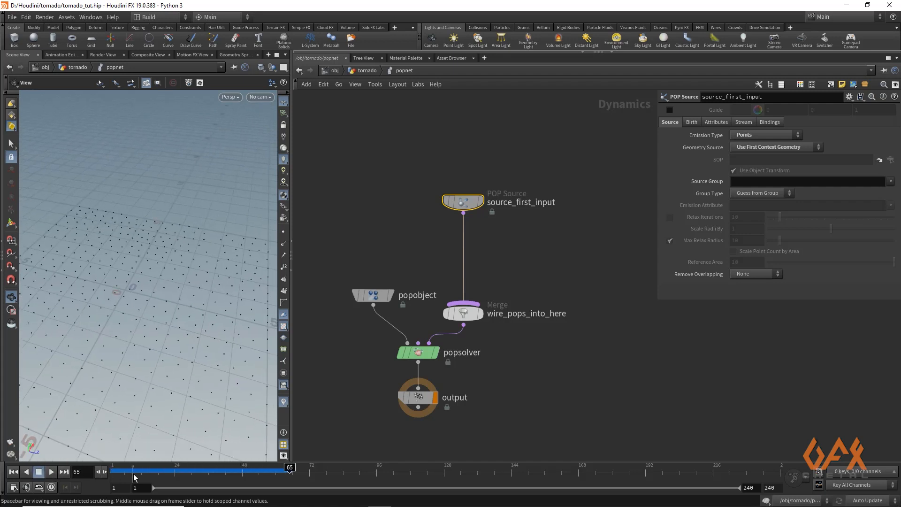
drag(133, 473, 99, 471)
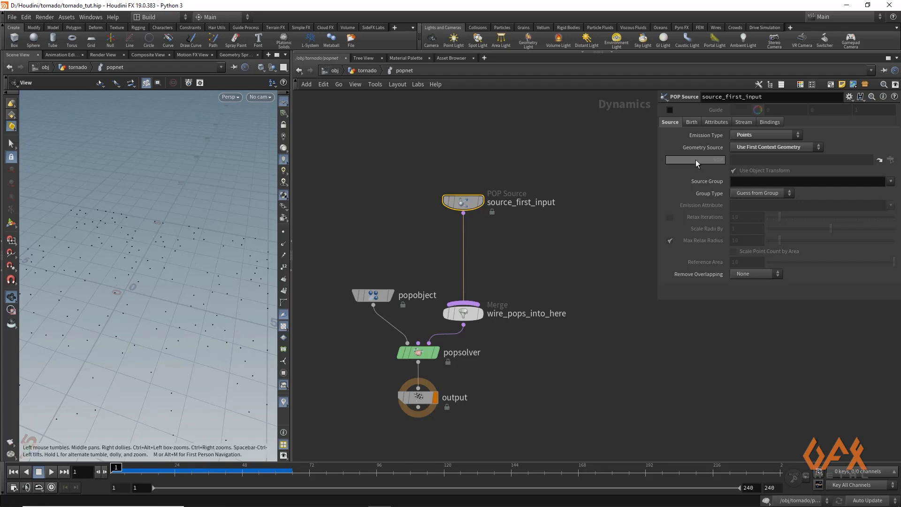
- Set the POP Source's birth parameters: Const. Birth Rate 10000, Life Expectancy 2.8 and Life Variance 1
click(693, 122)
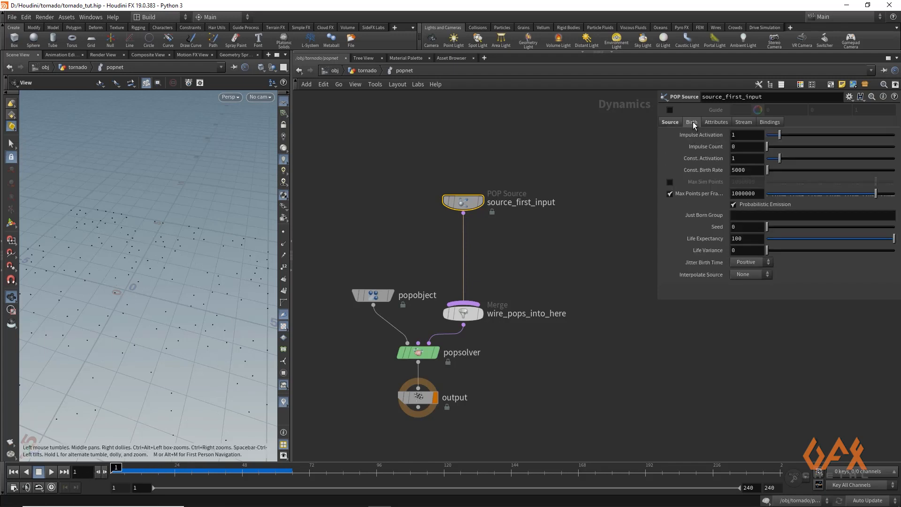
click(755, 169)
click(747, 237)
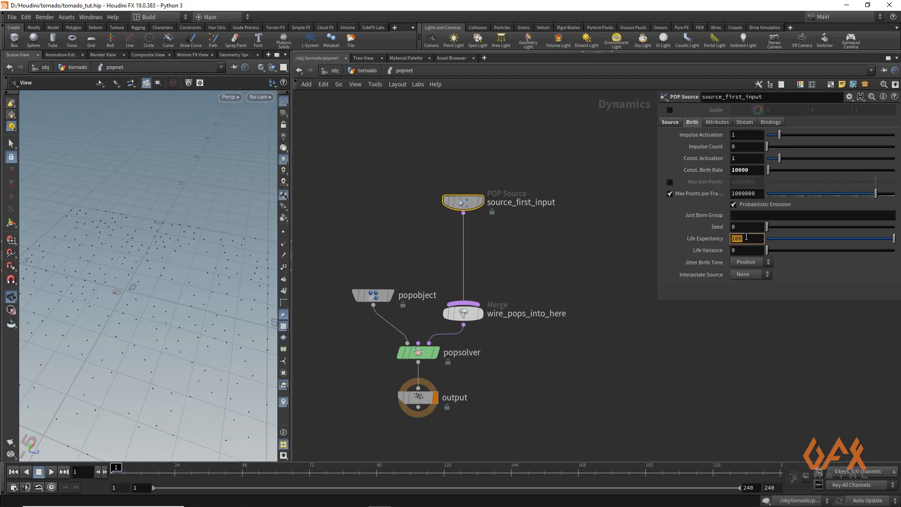
text(2.8)
click(741, 247)
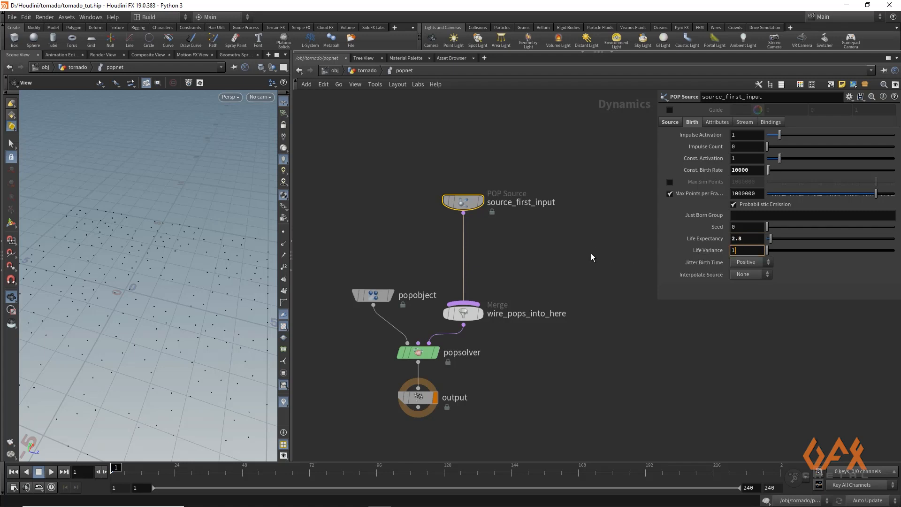
- Insert a POP VOP node on the wire between the POP Source and the merge node
drag(467, 209, 468, 168)
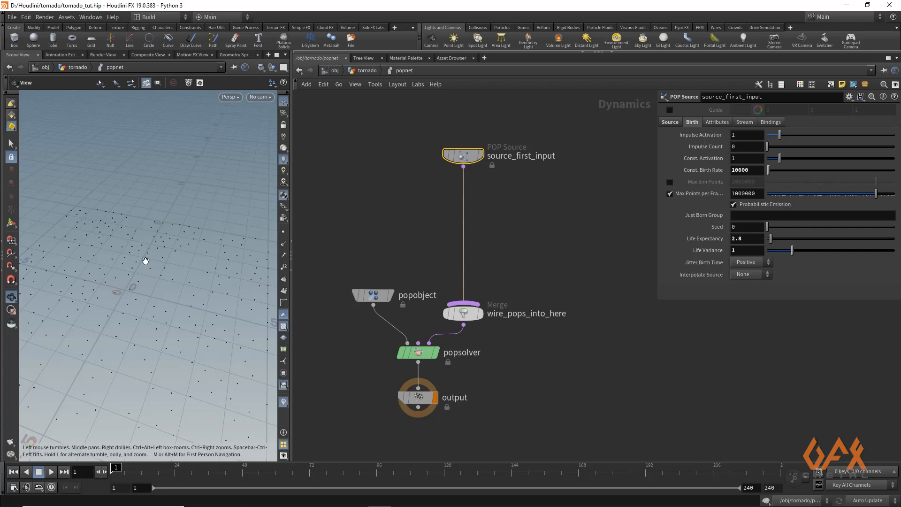
click(464, 168)
text(pop)
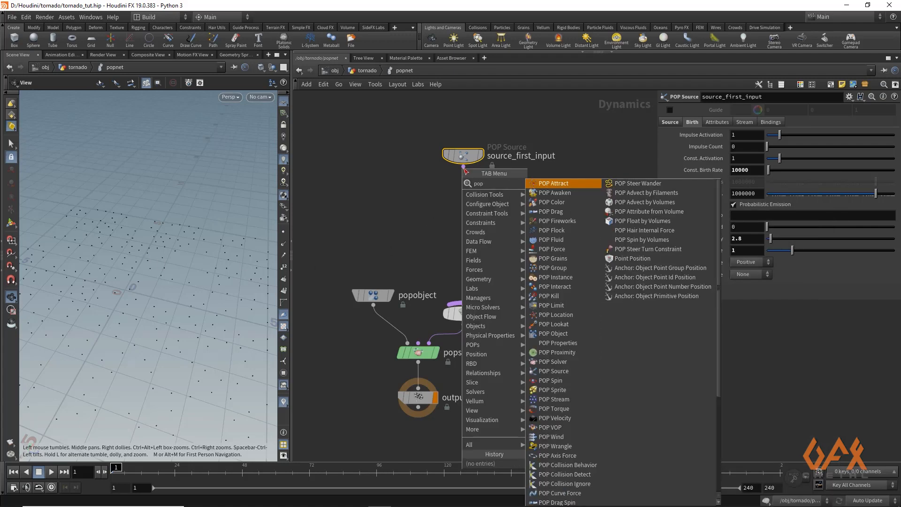
text(vop)
key(Return)
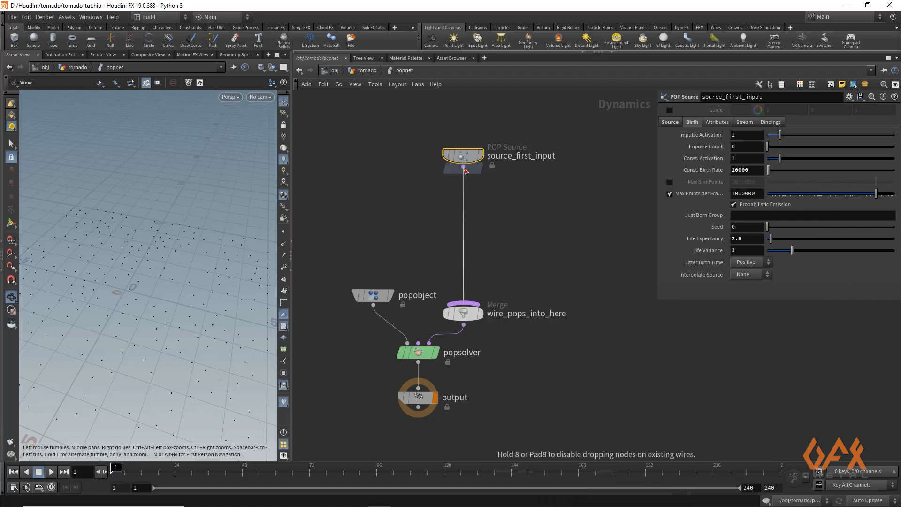
click(467, 230)
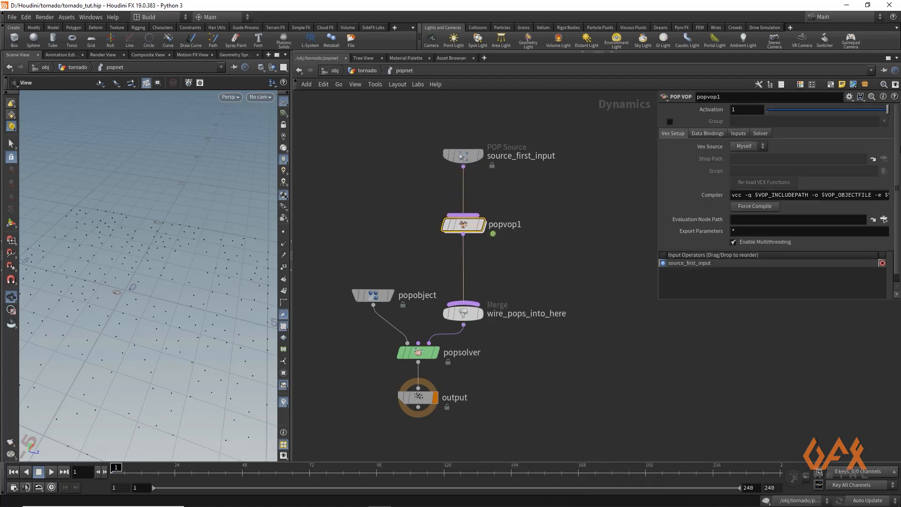
- Check the popnet's input wiring, then set the POP VOP's Input 1 to Second Context Geometry and Input 2 to Third Context Geometry
click(368, 70)
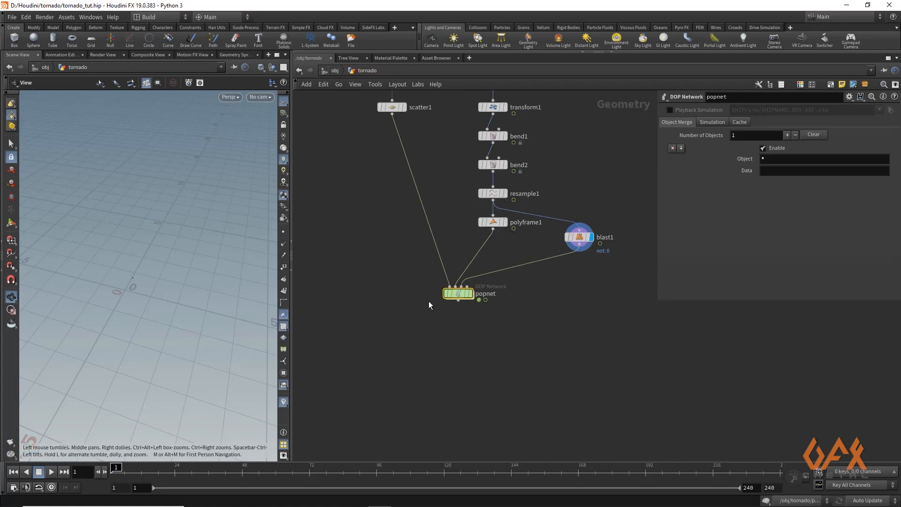
double_click(458, 293)
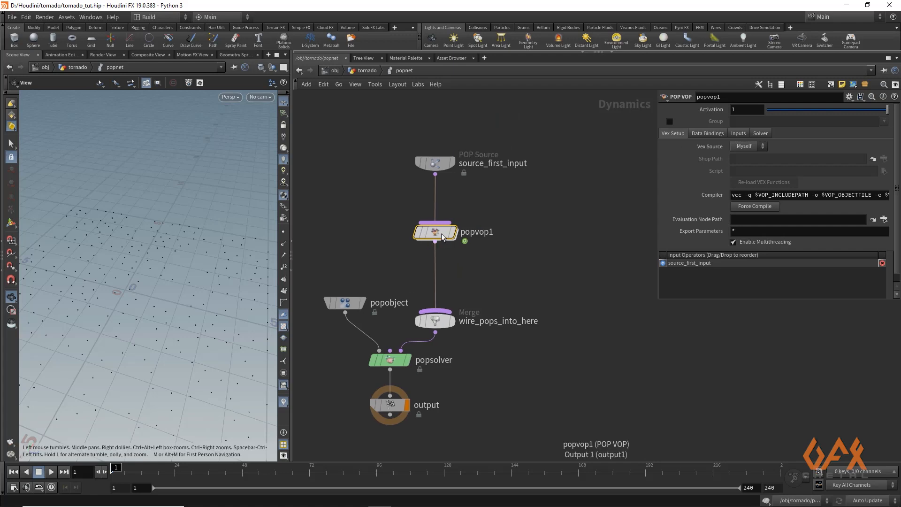
mouse_move(447, 236)
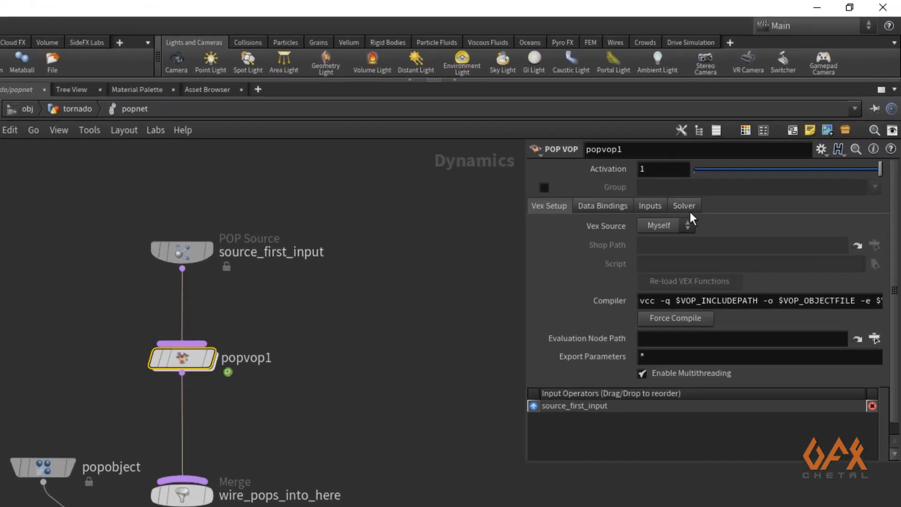
click(649, 204)
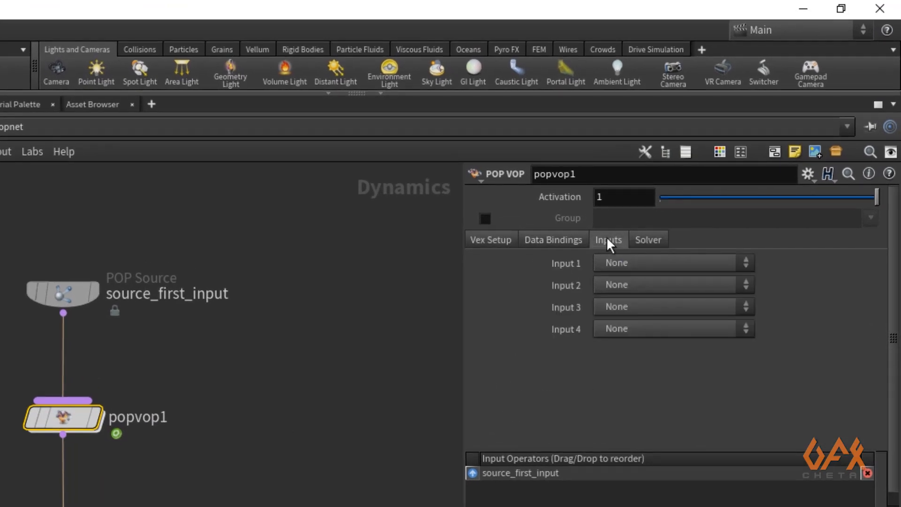
click(627, 262)
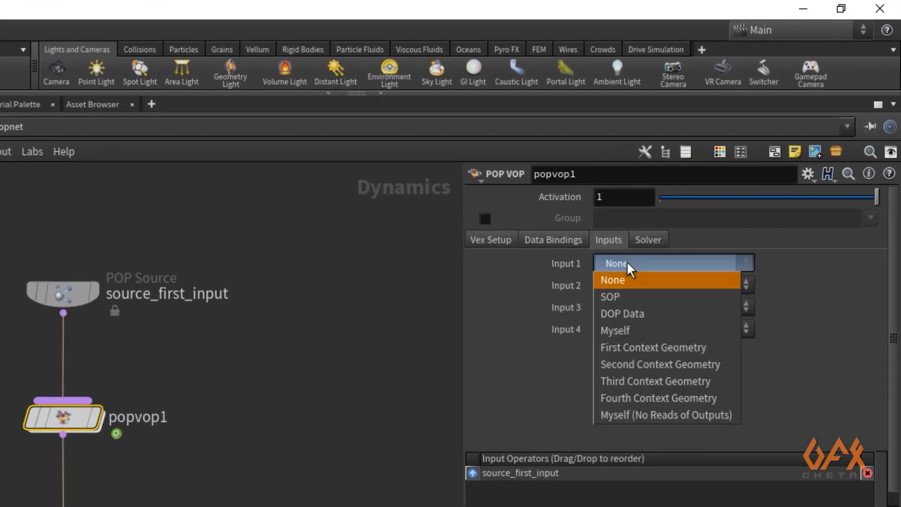
click(669, 365)
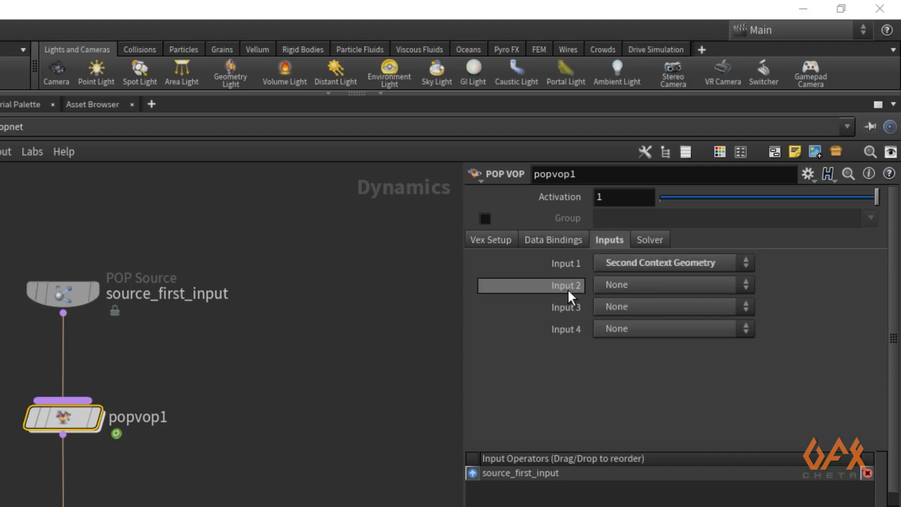
click(630, 285)
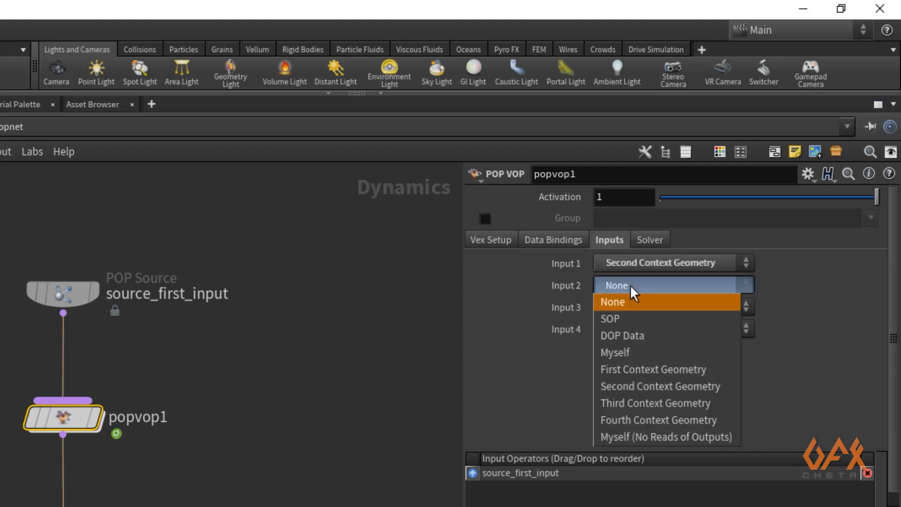
click(641, 404)
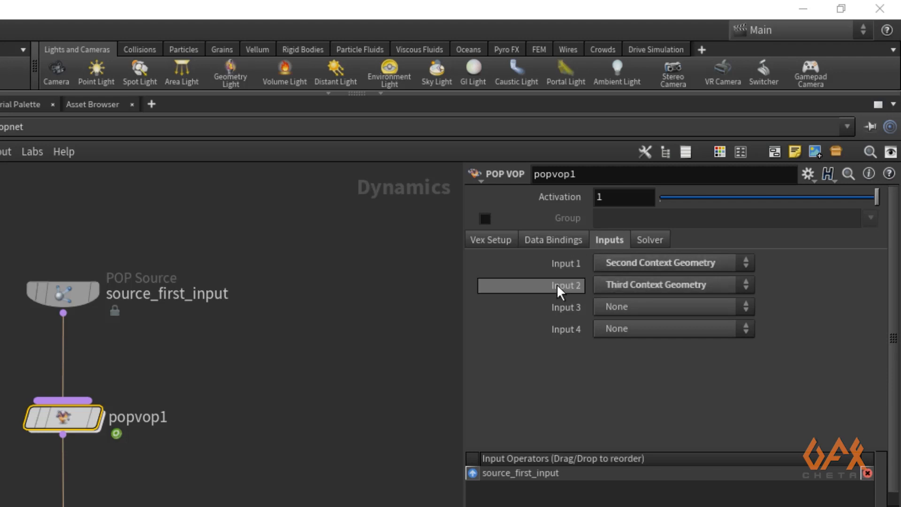
- Dive inside the POP VOP and connect the global parameters' P output to the output node's P input
mouse_move(68, 418)
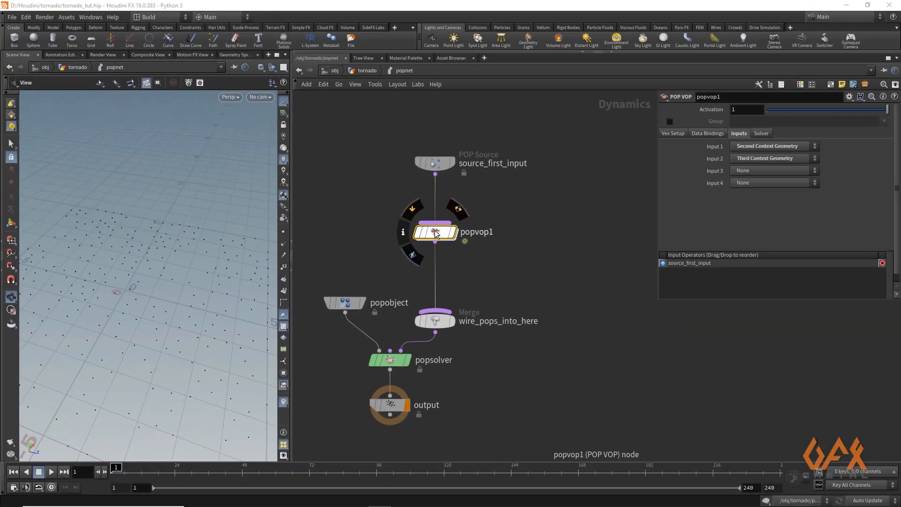
double_click(435, 234)
drag(292, 235, 252, 235)
middle_drag(345, 263, 382, 230)
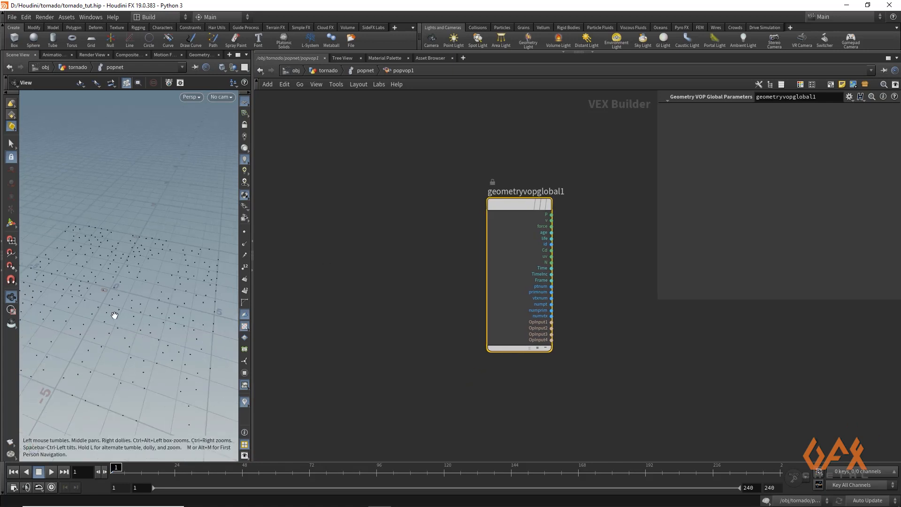
drag(114, 315, 148, 286)
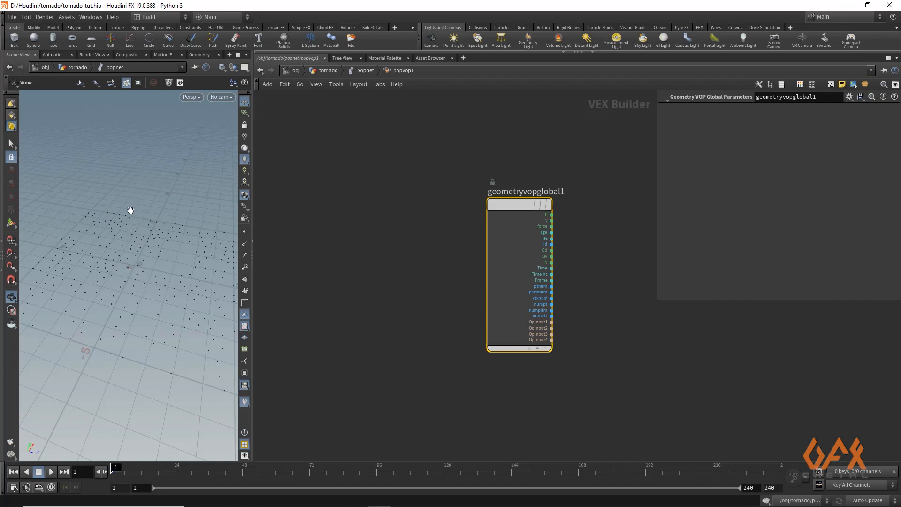
key(h)
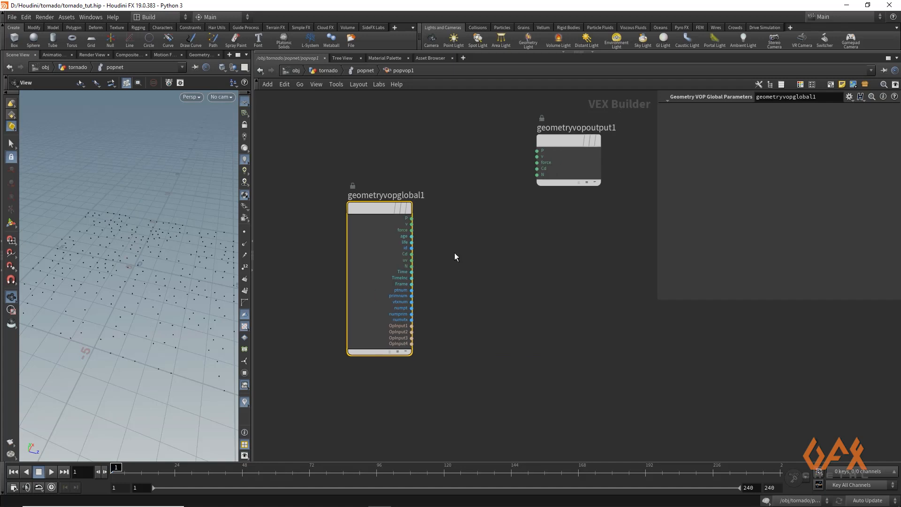
drag(565, 143, 571, 226)
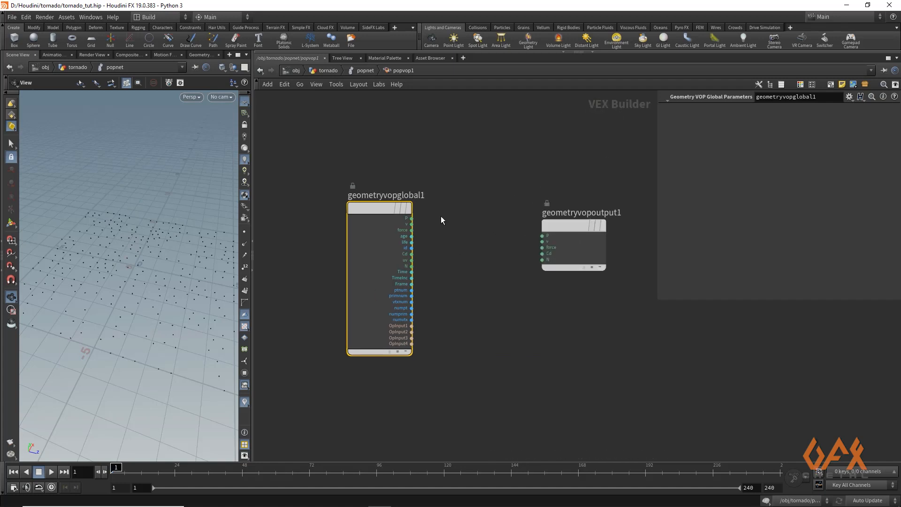
middle_drag(441, 216, 392, 184)
drag(504, 198, 522, 206)
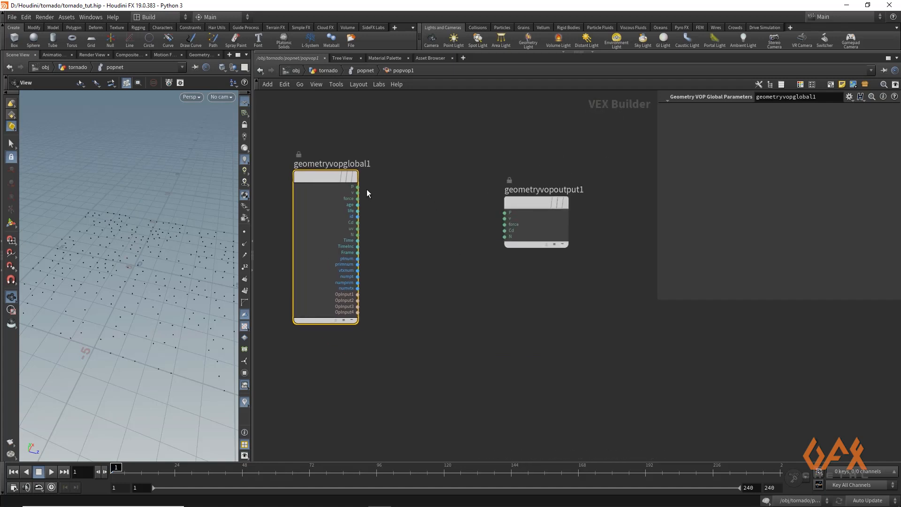
drag(358, 187, 505, 212)
middle_drag(432, 260, 486, 279)
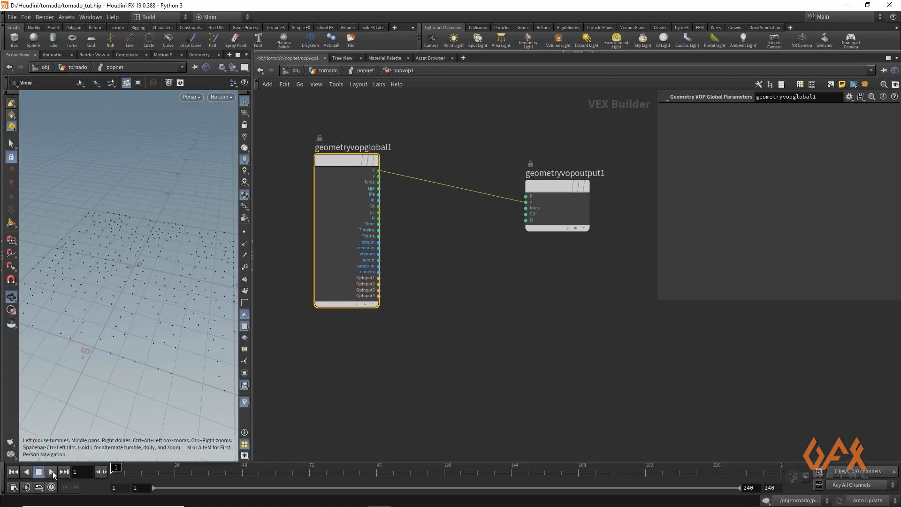
- Hide the parameter pane and play the simulation to preview the particles, then return to frame 1
key(p)
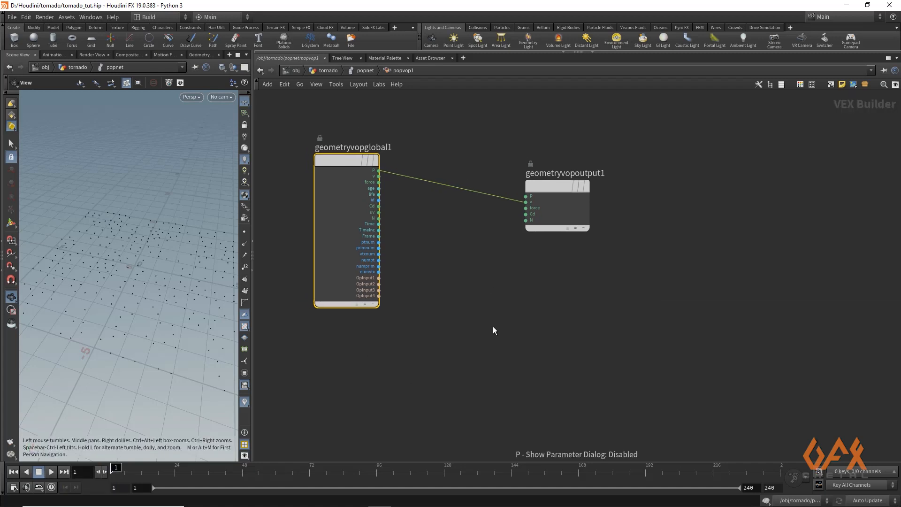
middle_drag(517, 338, 533, 355)
click(52, 472)
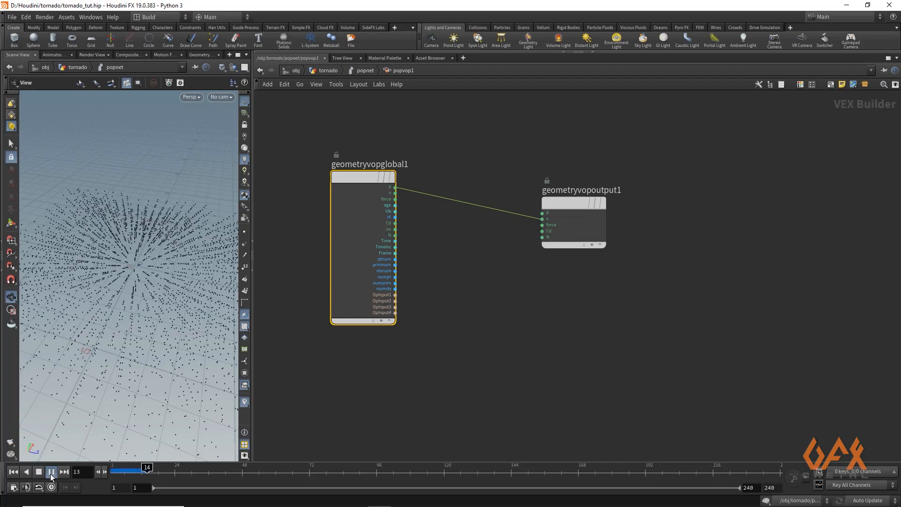
mouse_move(134, 468)
mouse_down()
mouse_move(250, 468)
mouse_move(121, 471)
mouse_move(266, 470)
mouse_move(111, 470)
mouse_up()
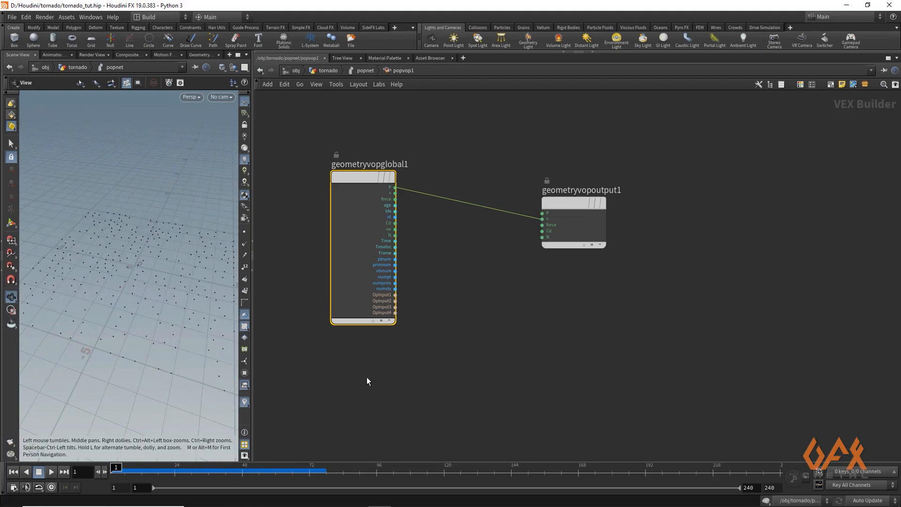
- Move the output node aside and add a Point Cloud Open node inside the POP VOP network
drag(577, 204, 682, 176)
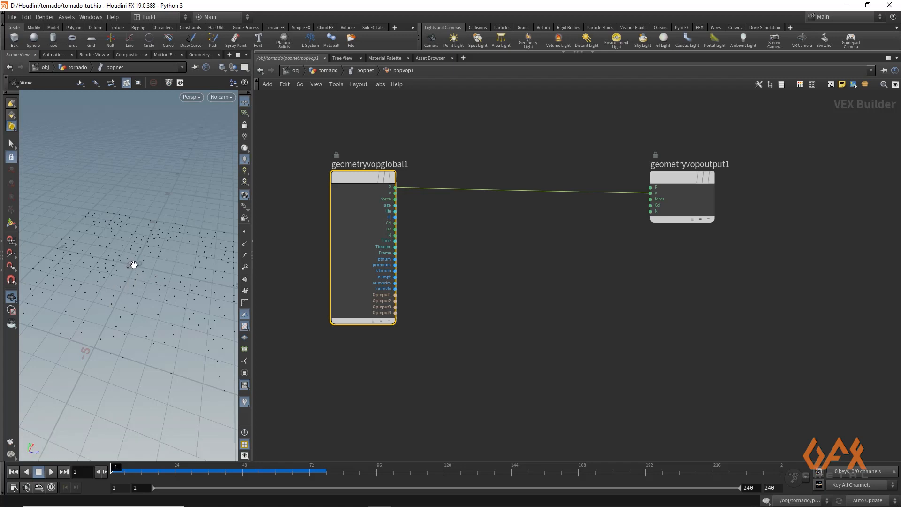
middle_drag(430, 294, 402, 275)
scroll(426, 273, up, 1)
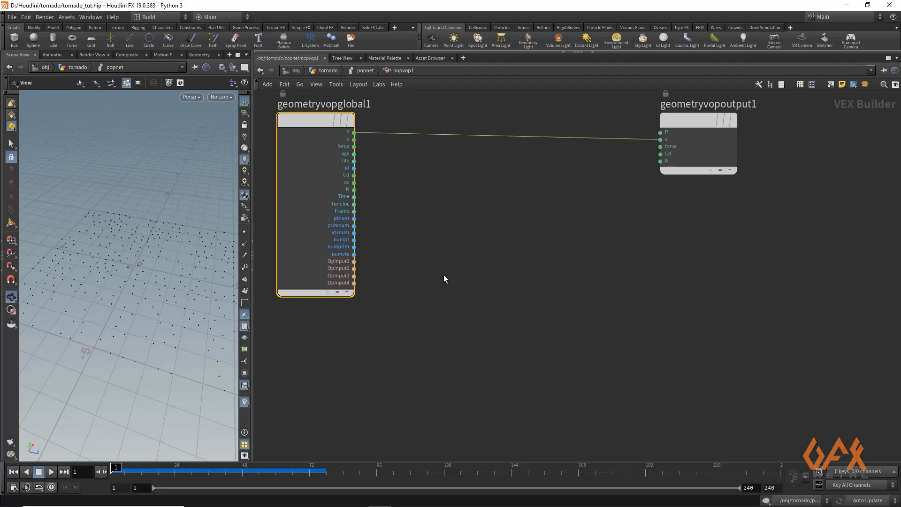
click(452, 273)
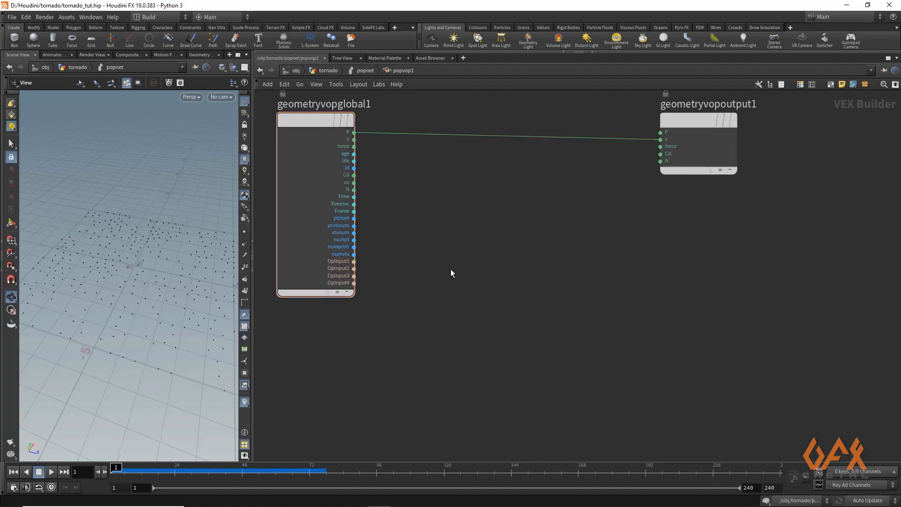
key(Tab)
text(pointclo)
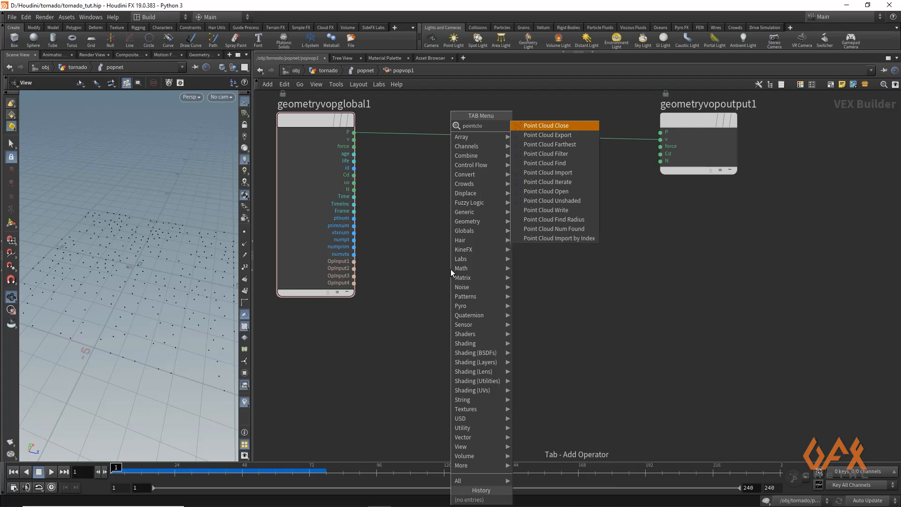
key(Down)
key(Down)
key(Down)
key(Down)
key(Down)
key(Down)
key(Down)
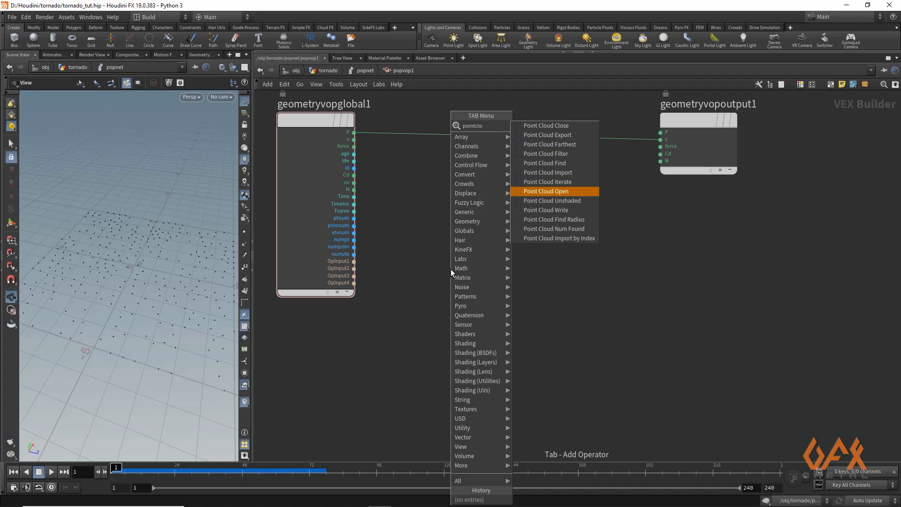
key(Return)
click(451, 269)
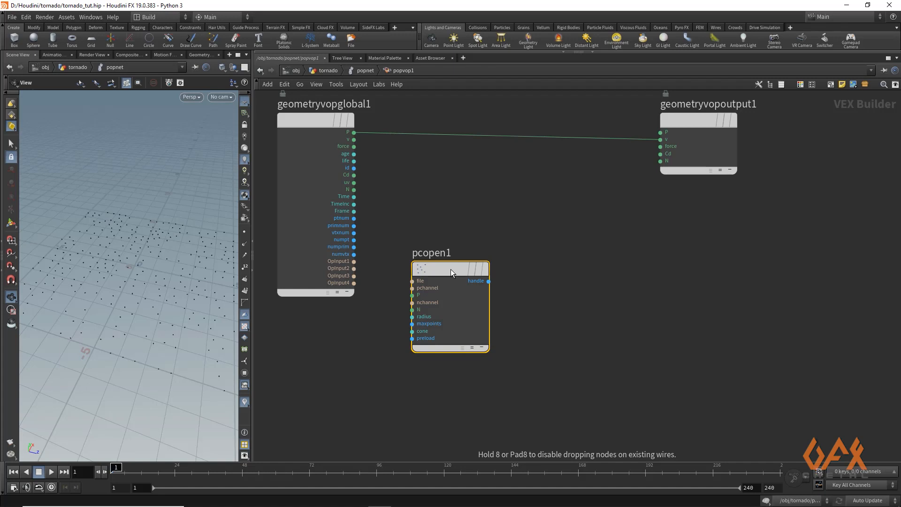
drag(451, 269, 496, 247)
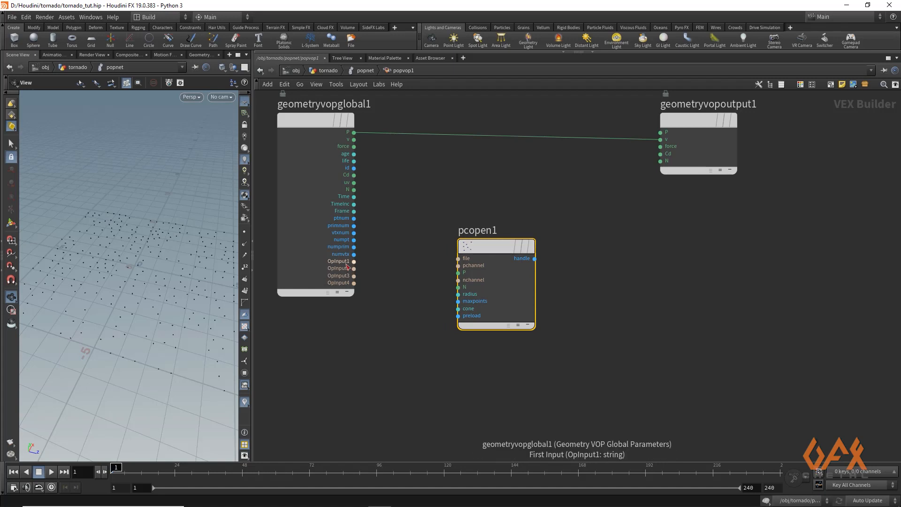
- Wire the first context input into the Point Cloud Open node's file input and the global P into its P input
drag(354, 264, 437, 261)
click(432, 226)
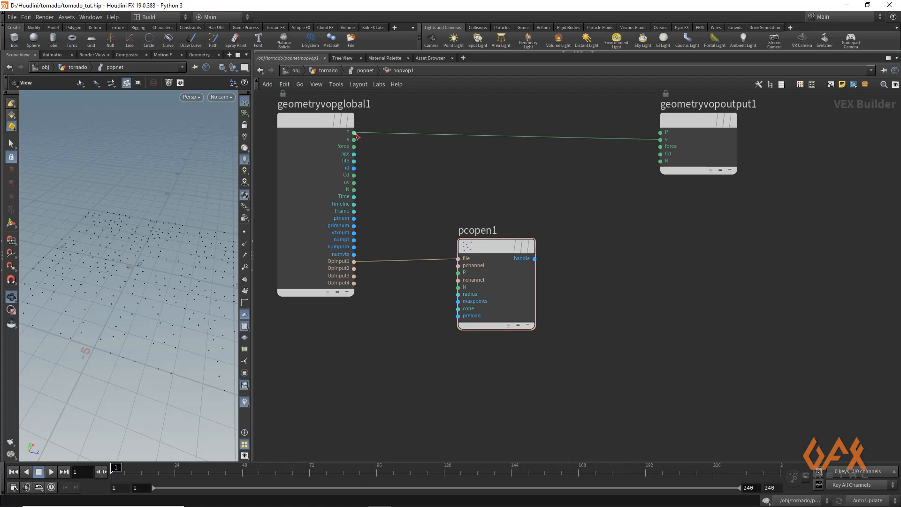
drag(355, 133, 439, 282)
middle_drag(440, 307, 358, 308)
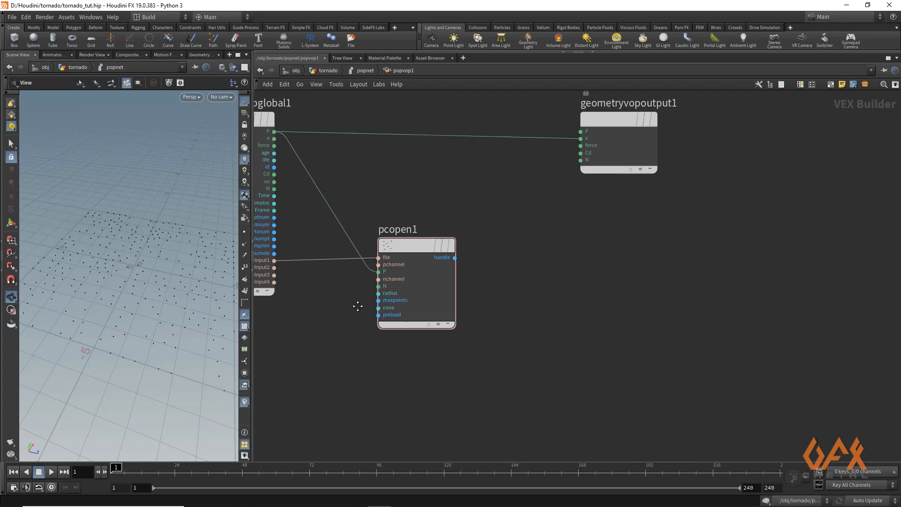
drag(423, 245, 397, 255)
mouse_move(396, 256)
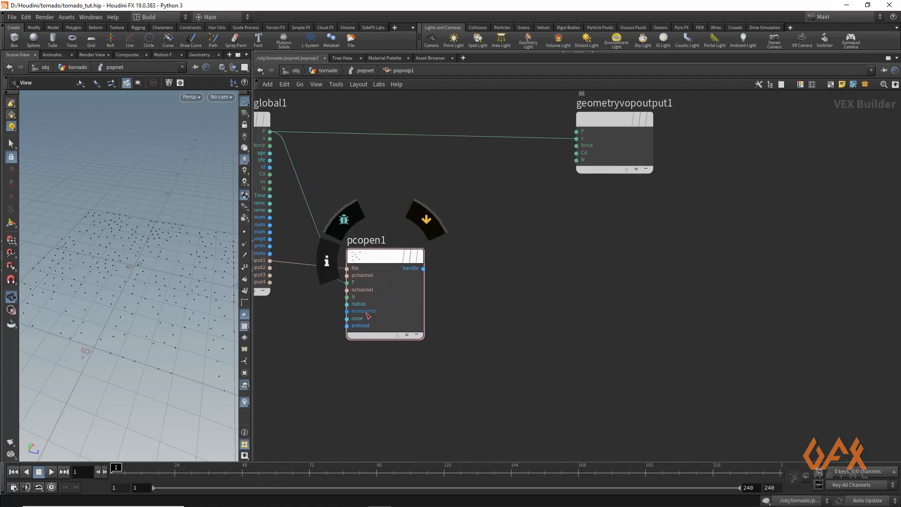
click(377, 259)
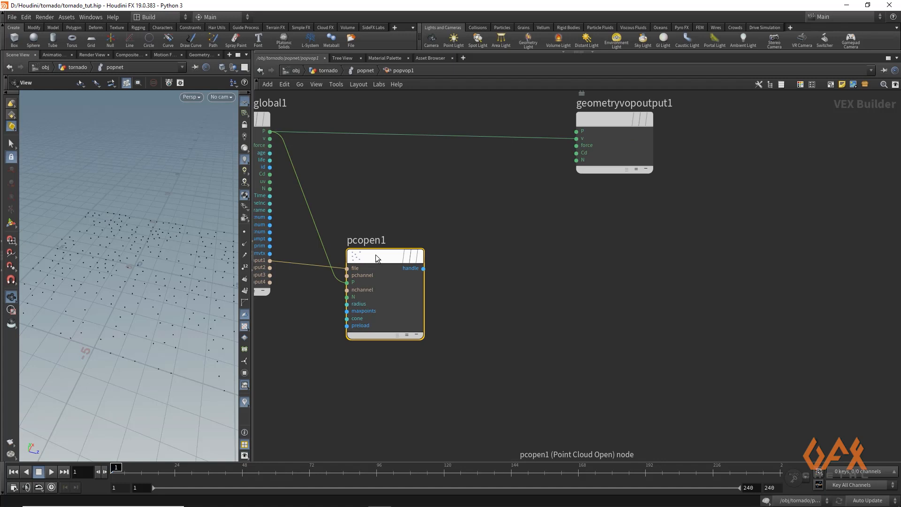
- Set the Point Cloud Open node's search radius to 2
key(p)
double_click(747, 172)
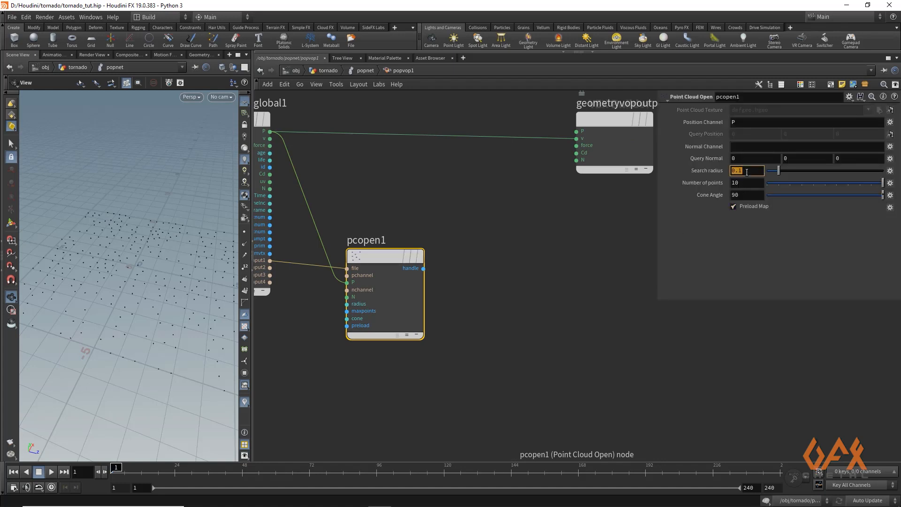
text(2)
key(Return)
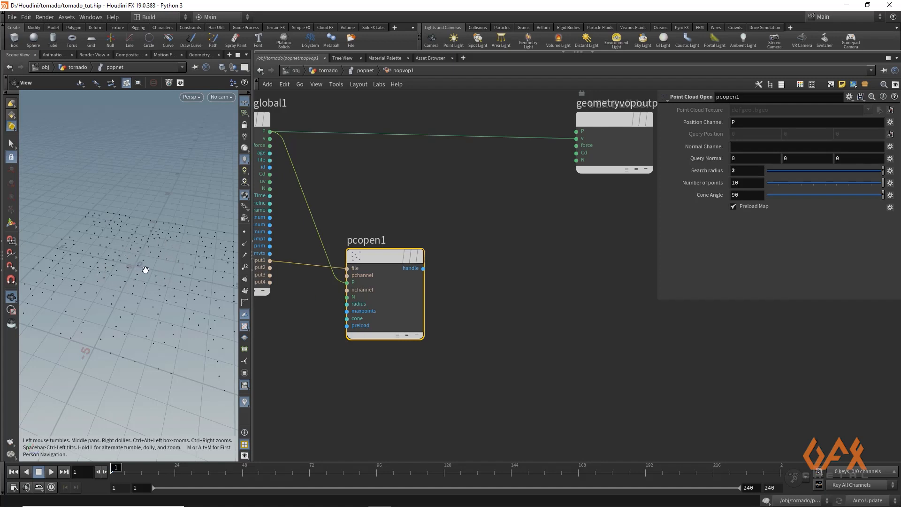
- Add a Point Cloud Filter node fed by the point cloud handle and rename it P
middle_drag(472, 267, 485, 283)
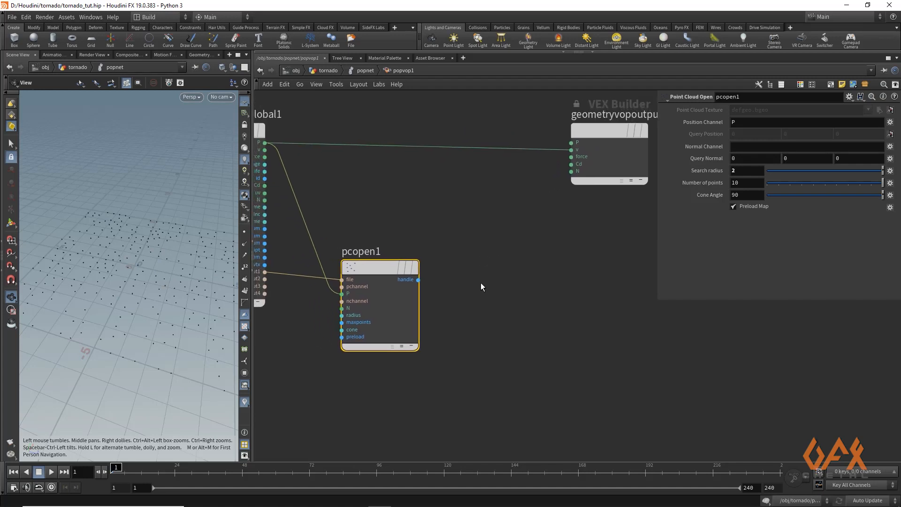
drag(374, 279, 432, 247)
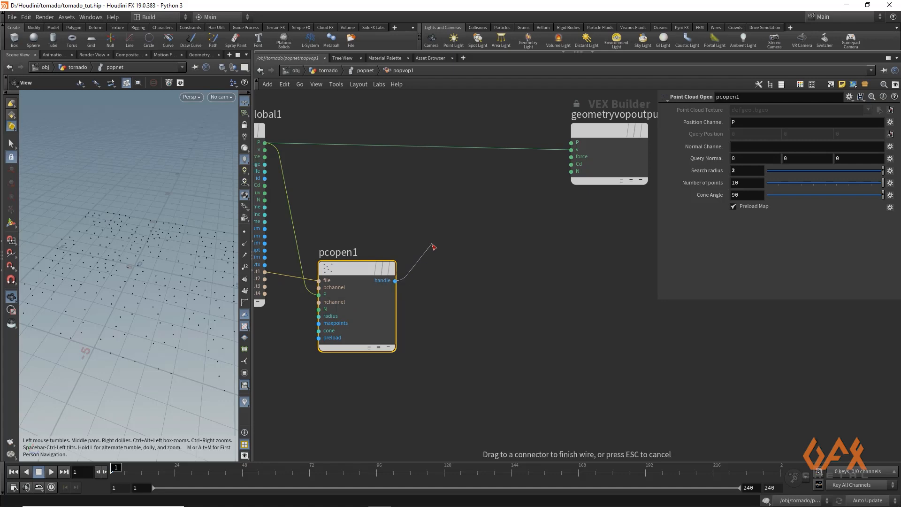
key(Tab)
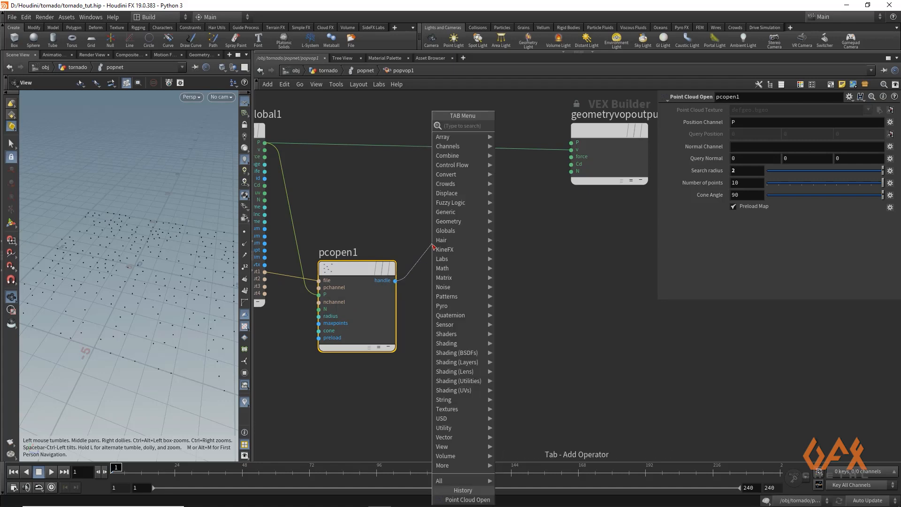
text(pocl)
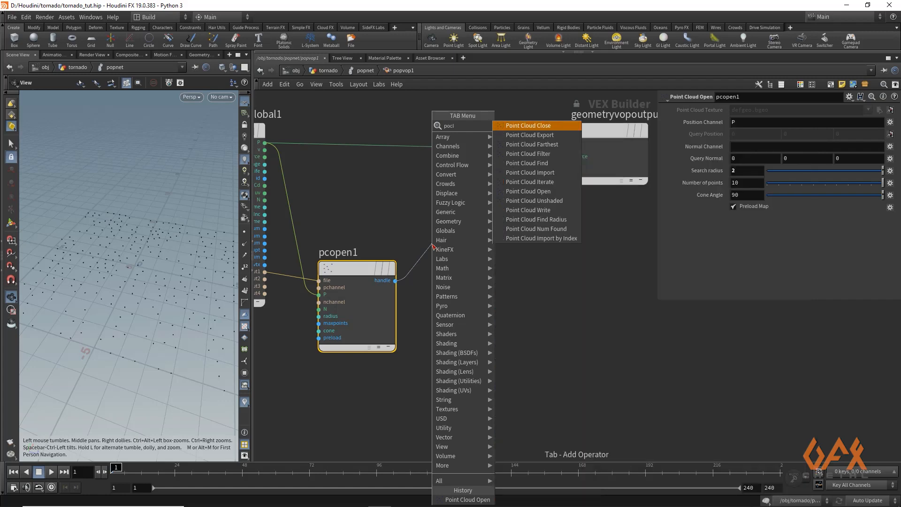
key(Down)
key(Down)
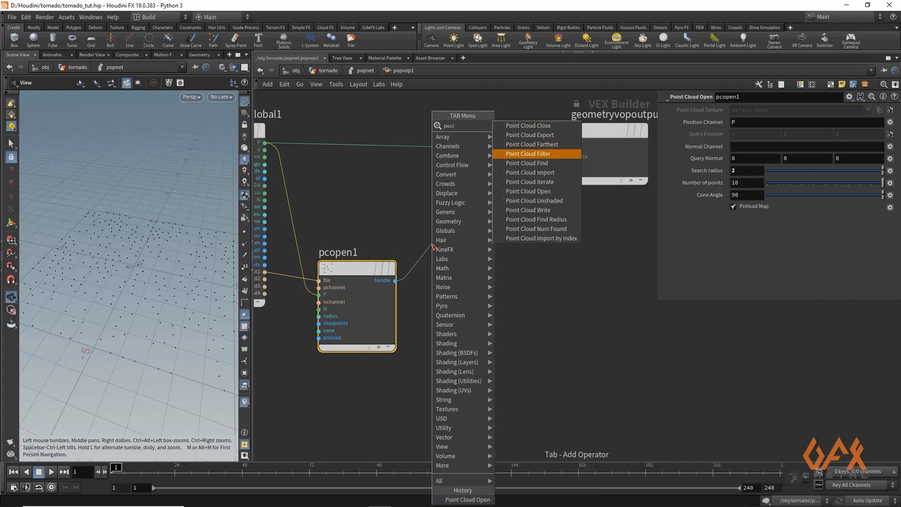
key(Return)
drag(493, 246, 471, 245)
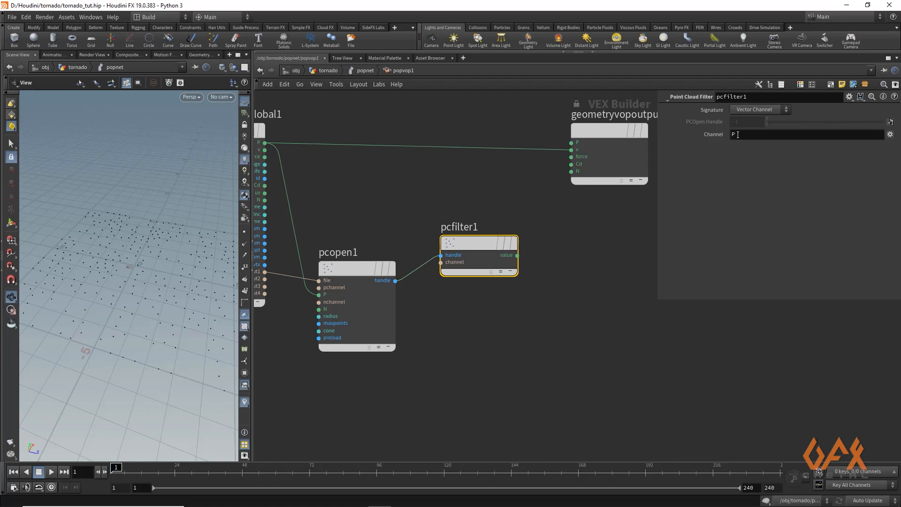
double_click(467, 228)
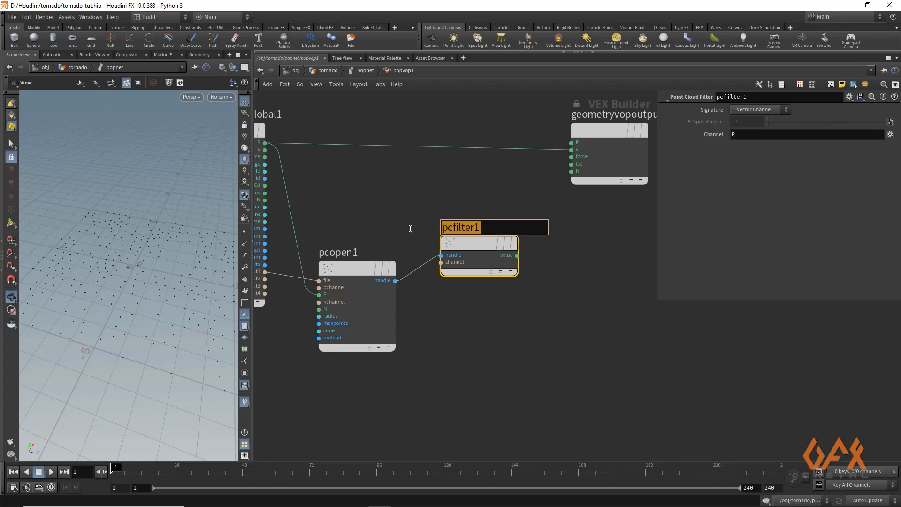
text(P)
key(Return)
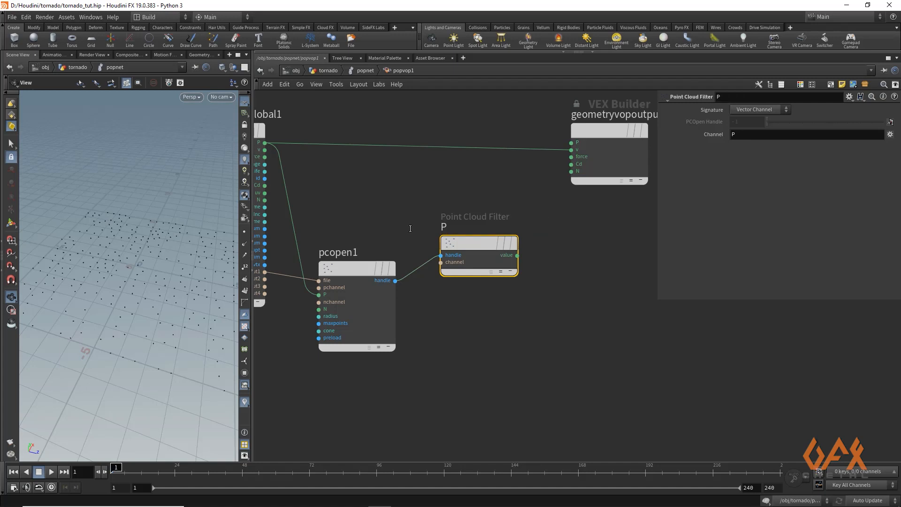
- Duplicate the P filter node, set the copy's channel to tangent and rename it tangent
mouse_move(464, 245)
alt+drag(472, 246, 472, 325)
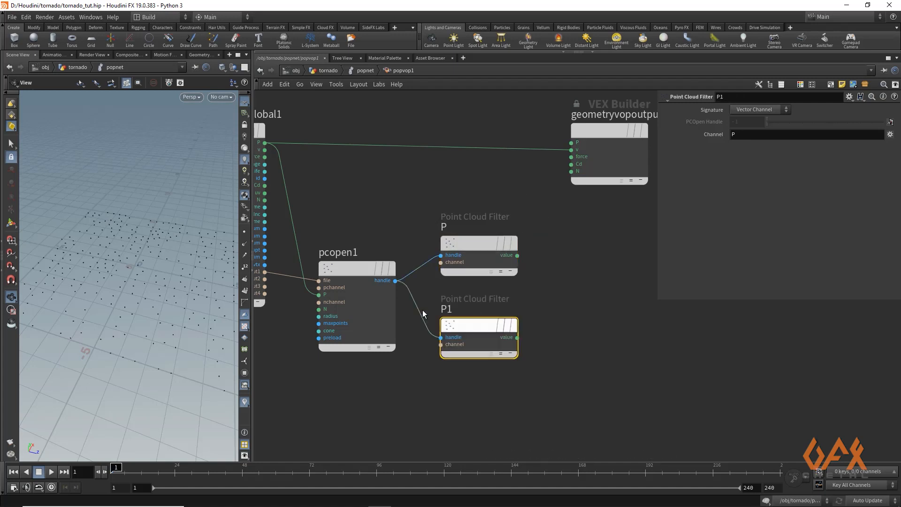
click(746, 134)
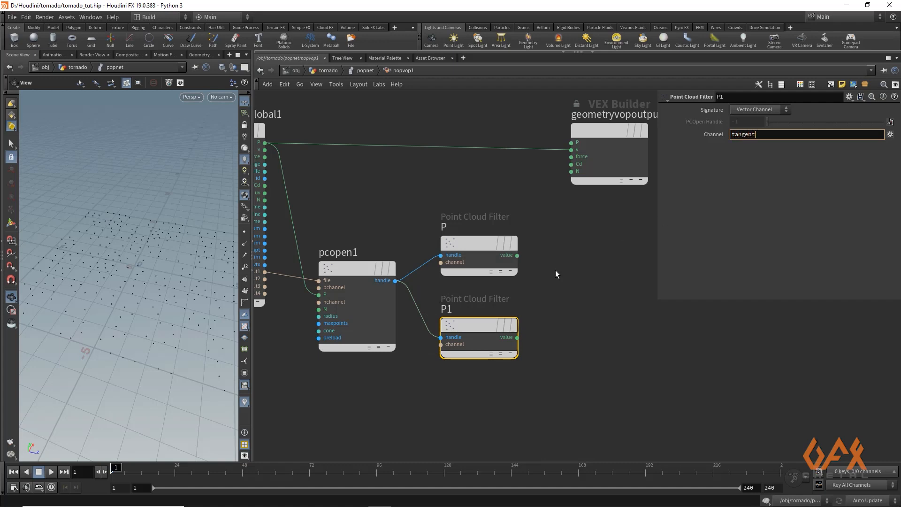
key(Return)
double_click(445, 309)
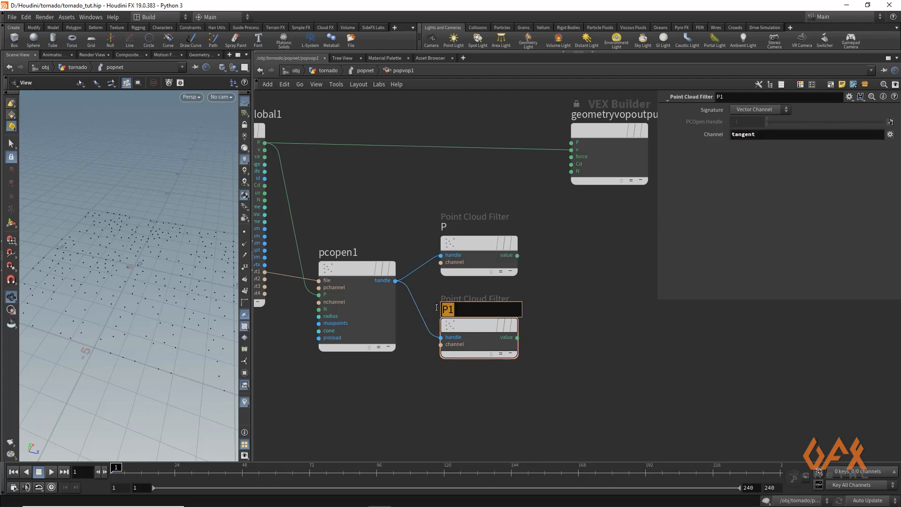
text(tangent)
key(Return)
- Move the Point Cloud Open node and both filter nodes further right in the network
middle_drag(404, 189, 473, 182)
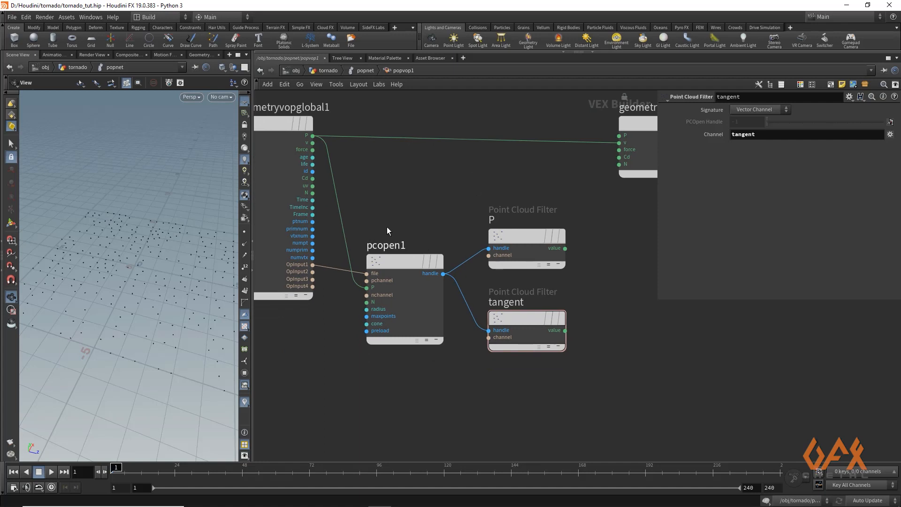
drag(358, 213, 545, 364)
drag(408, 268, 466, 289)
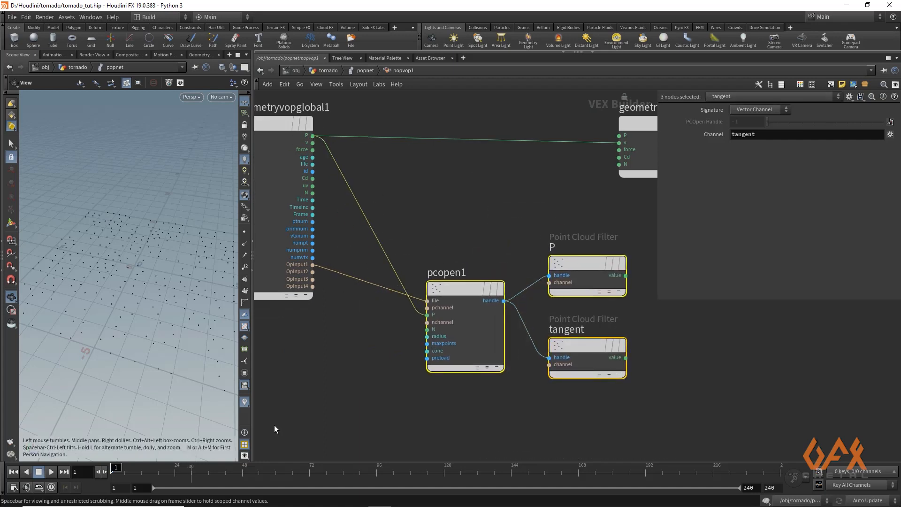
mouse_move(120, 468)
mouse_down()
mouse_move(184, 468)
mouse_move(104, 468)
mouse_up()
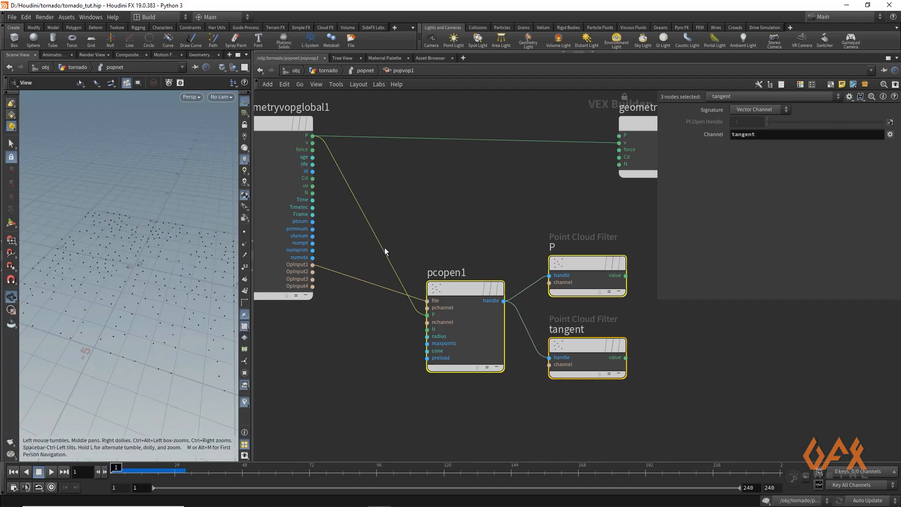
- Add a Get Attribute node fed by the second context input and set its attribute to P
click(313, 272)
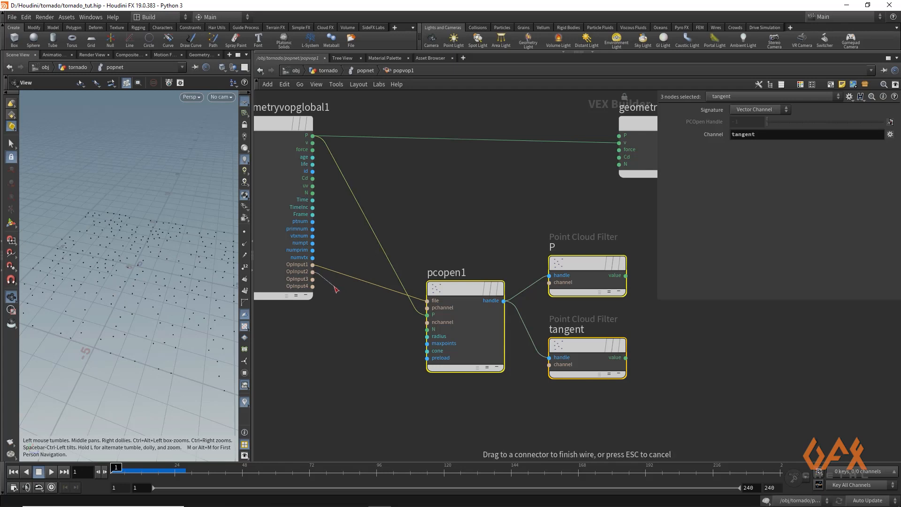
drag(334, 287, 313, 278)
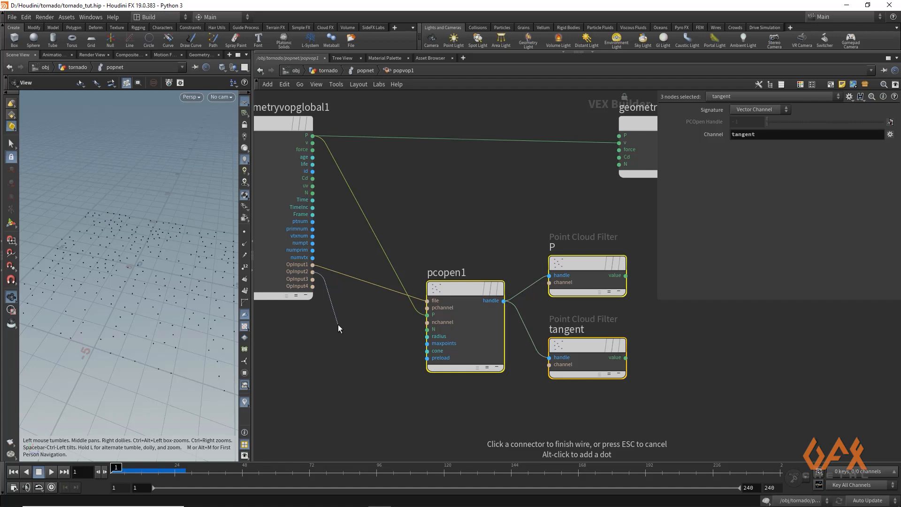
key(Tab)
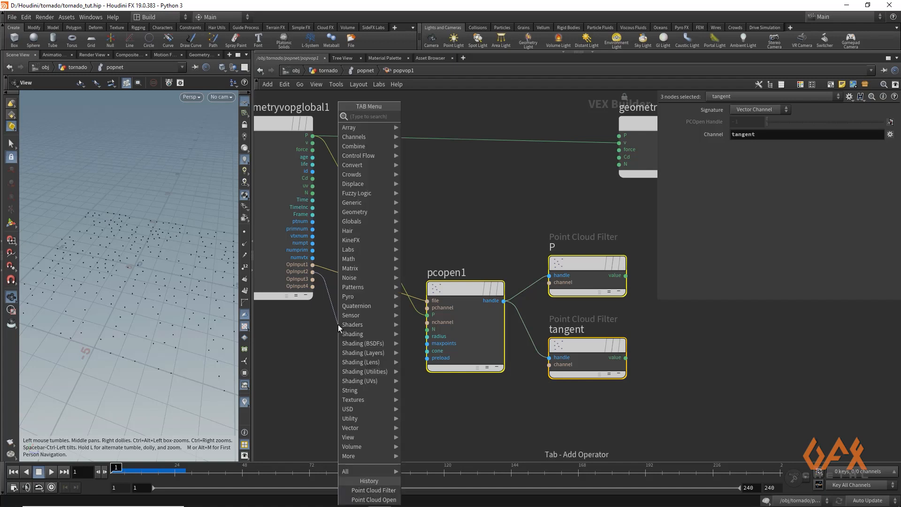
text(geta)
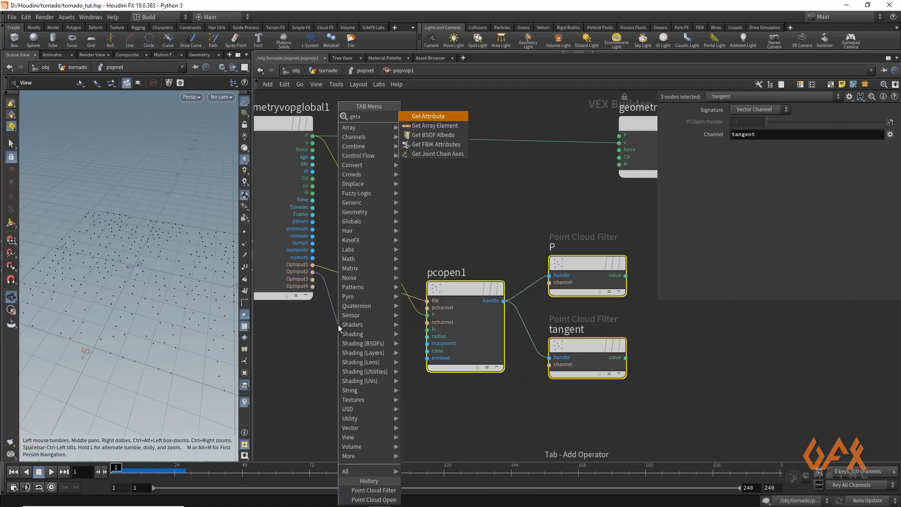
key(Return)
drag(397, 320, 388, 99)
middle_drag(396, 243, 392, 315)
scroll(392, 315, up, 1)
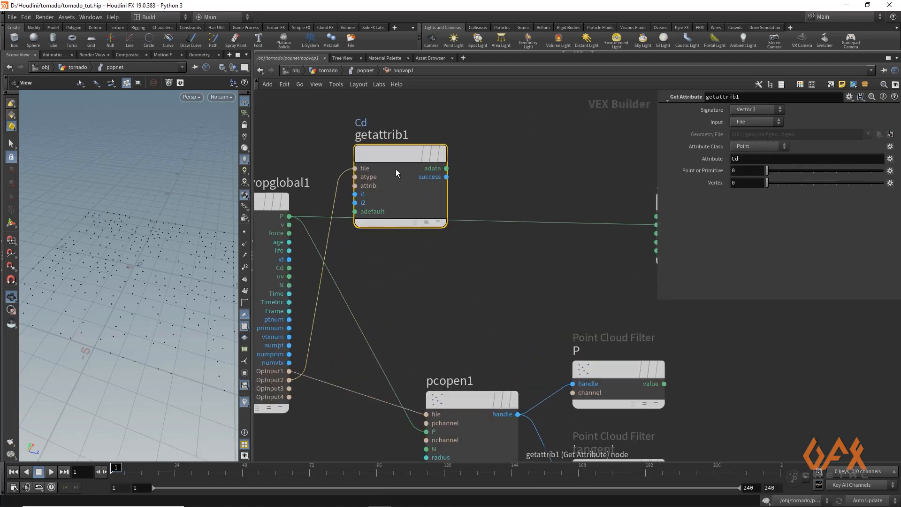
drag(396, 150, 395, 116)
click(750, 159)
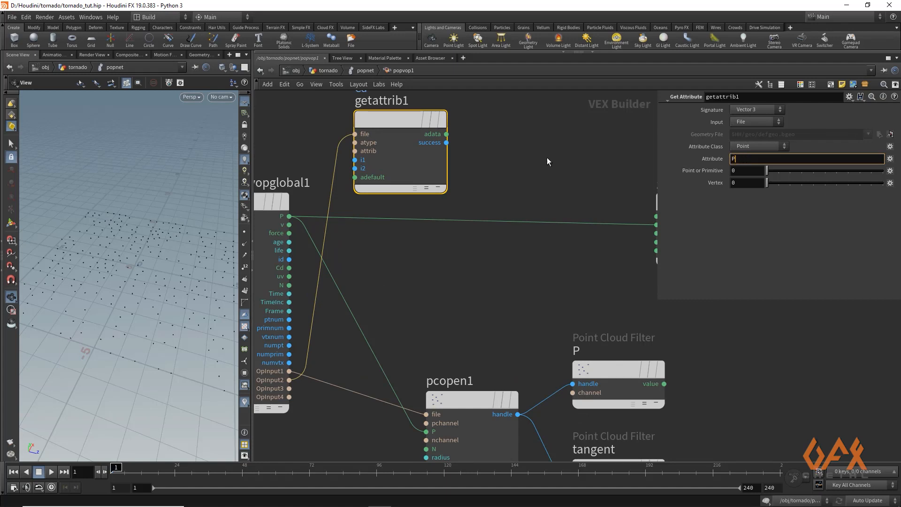
key(Return)
- Add a Subtract node and cut the direct P wire from the global parameters to the output node
middle_drag(554, 177, 518, 174)
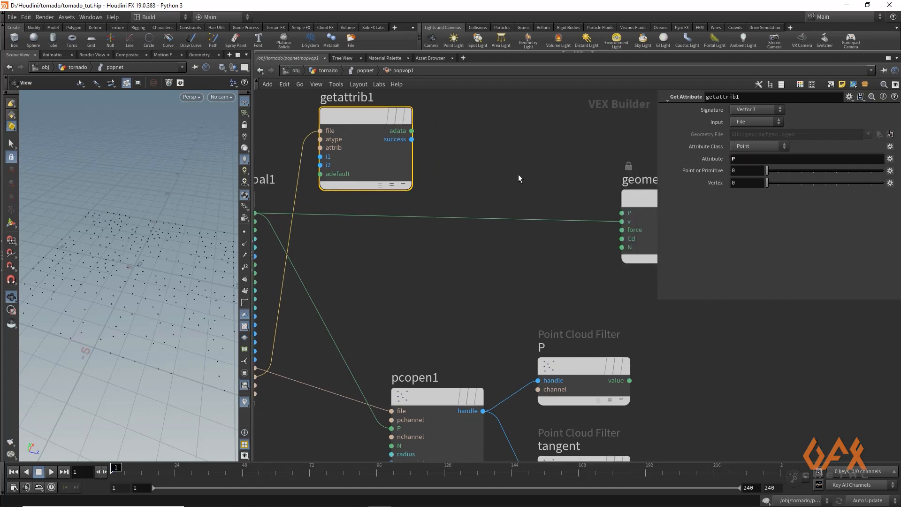
click(502, 173)
key(Tab)
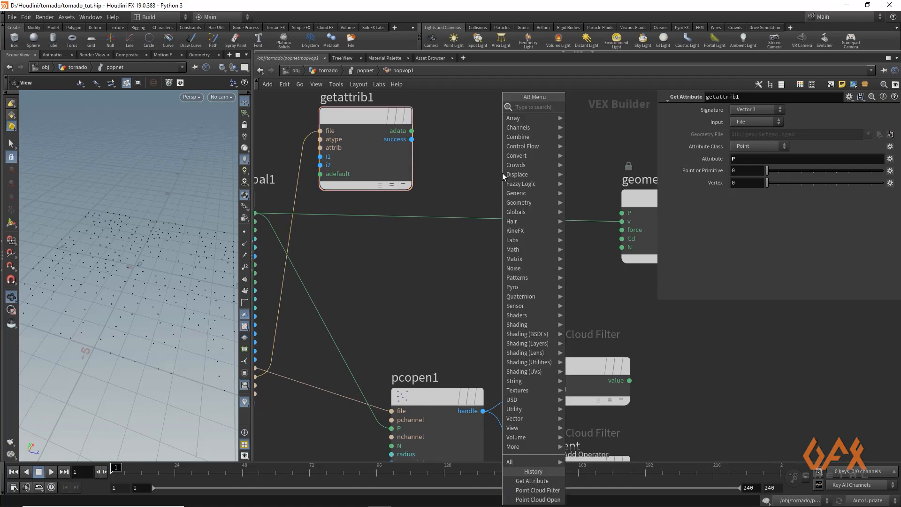
text(sub)
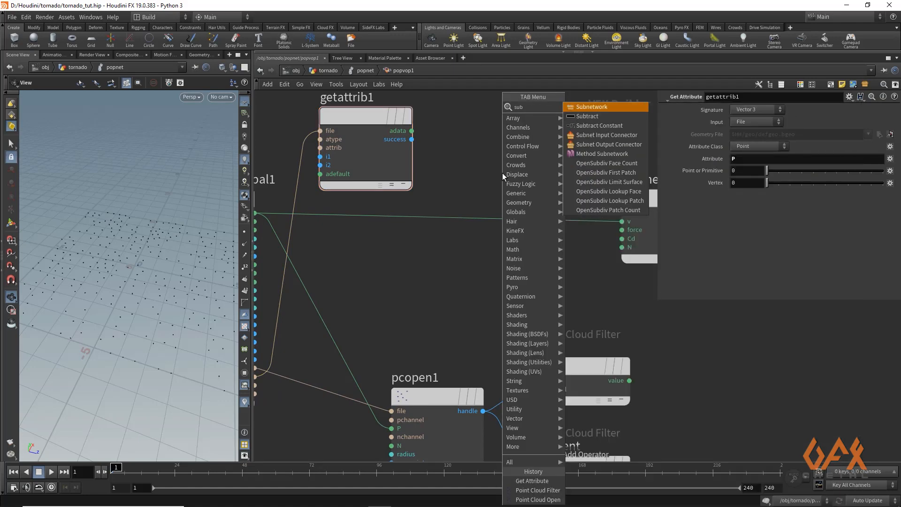
key(Down)
key(Return)
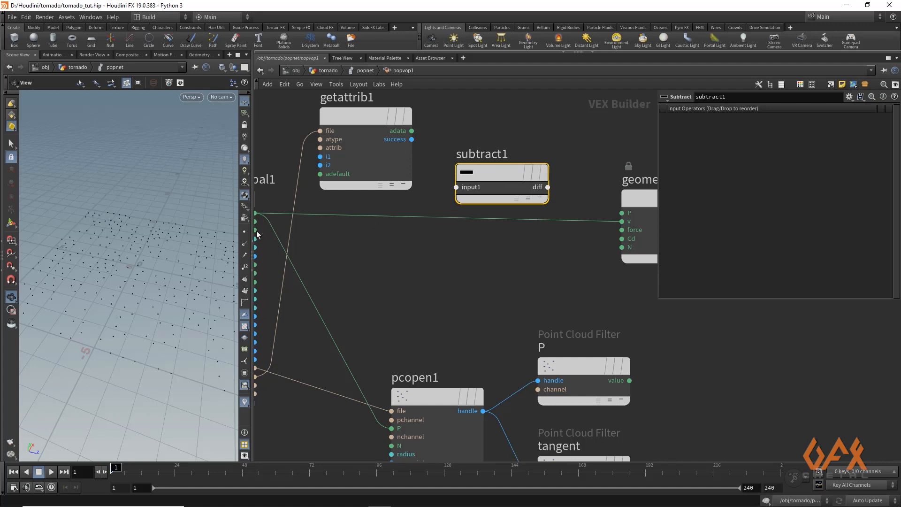
middle_drag(345, 229, 392, 272)
scroll(392, 273, down, 3)
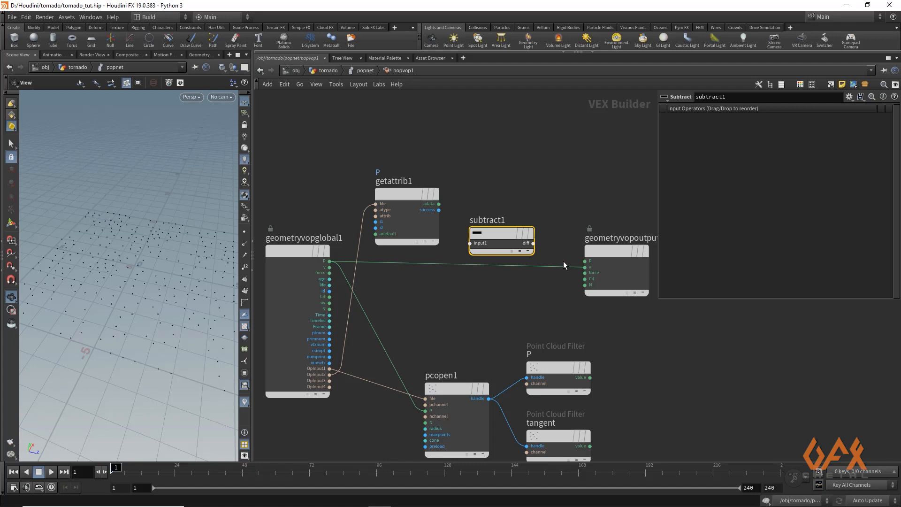
key(y)
drag(563, 261, 565, 275)
- Subtract the Get Attribute value from the global P and route the difference into the output node's P
drag(330, 262, 470, 244)
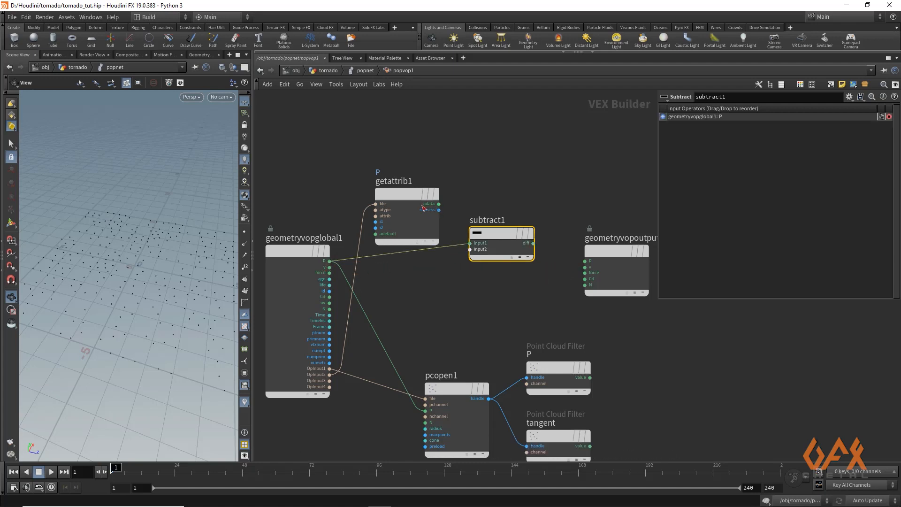
drag(404, 193, 371, 180)
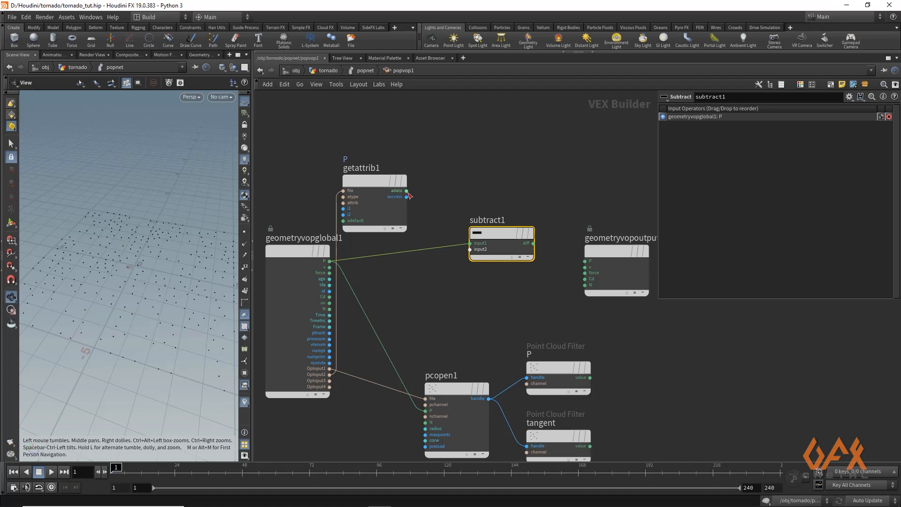
drag(406, 191, 469, 249)
middle_drag(496, 294, 446, 280)
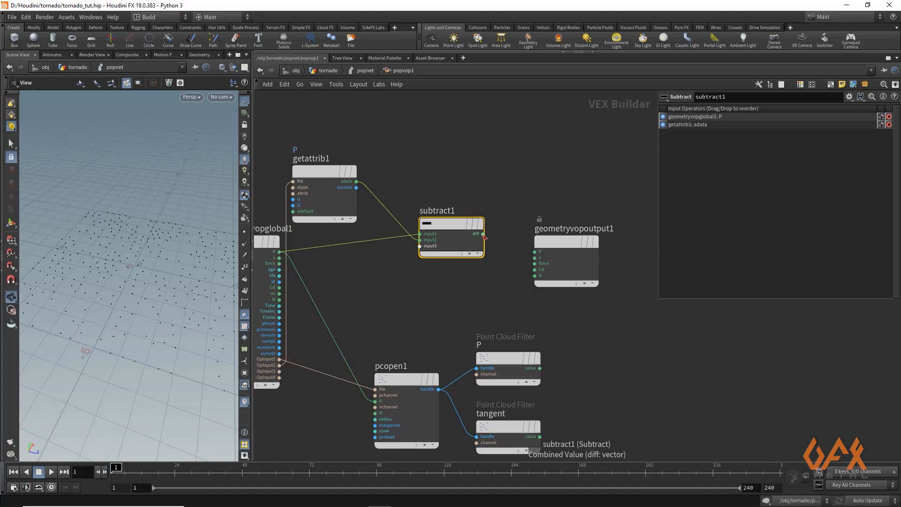
drag(484, 234, 534, 257)
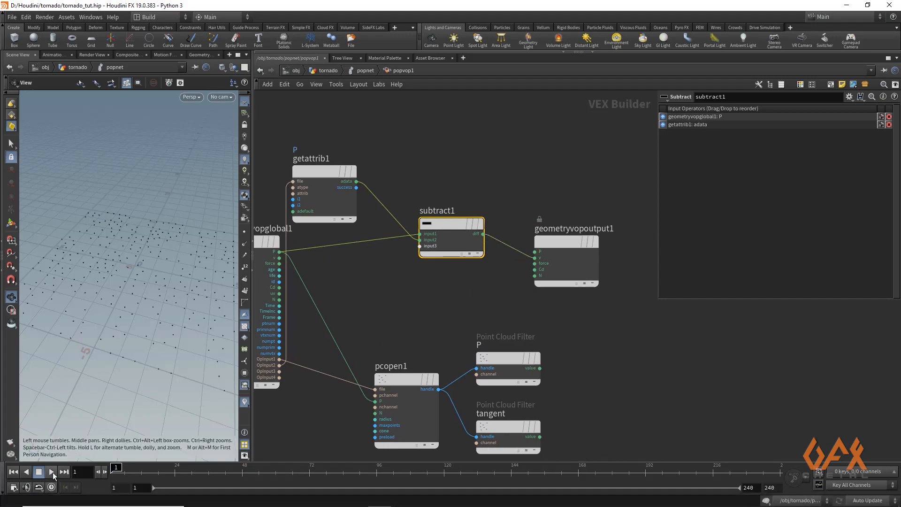
- Play the simulation to check the particle motion, then stop it and return to frame 1
click(52, 472)
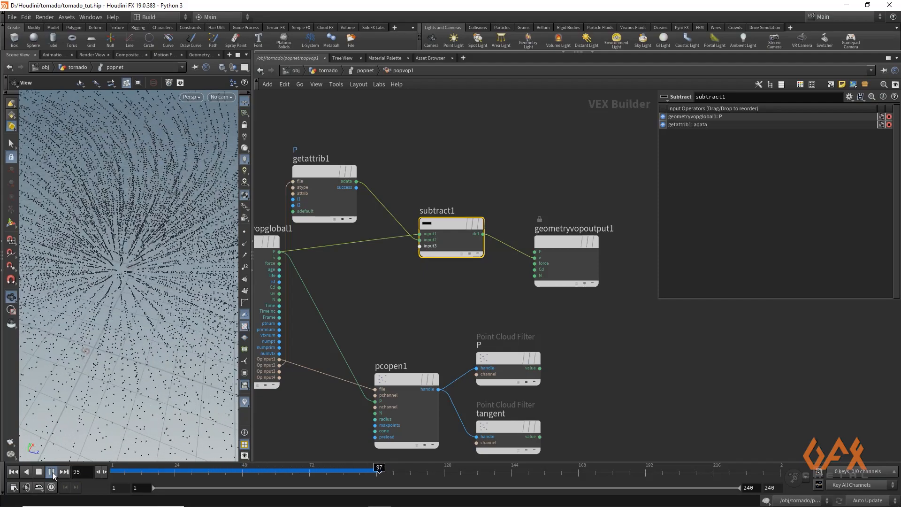
click(53, 472)
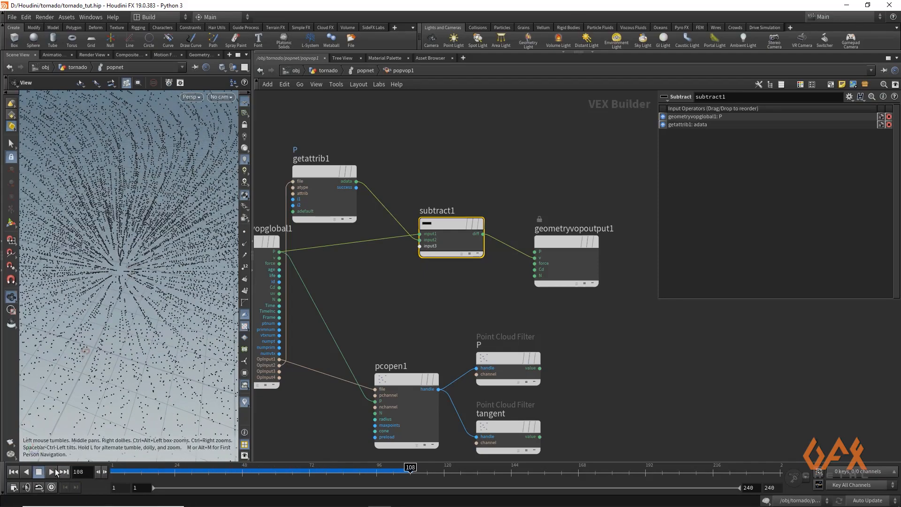
drag(120, 472, 160, 471)
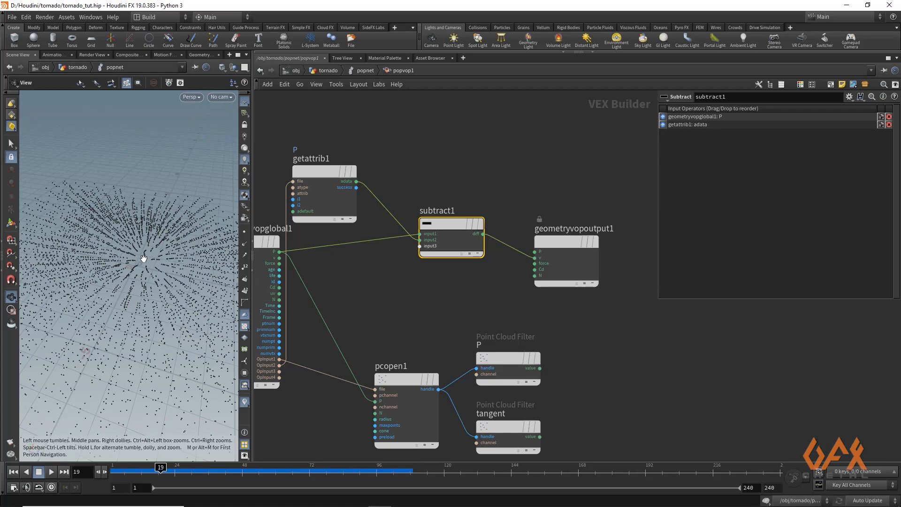
drag(160, 470, 112, 471)
- Shift the output node further right and add a second Subtract node in the freed space
middle_drag(451, 278, 306, 244)
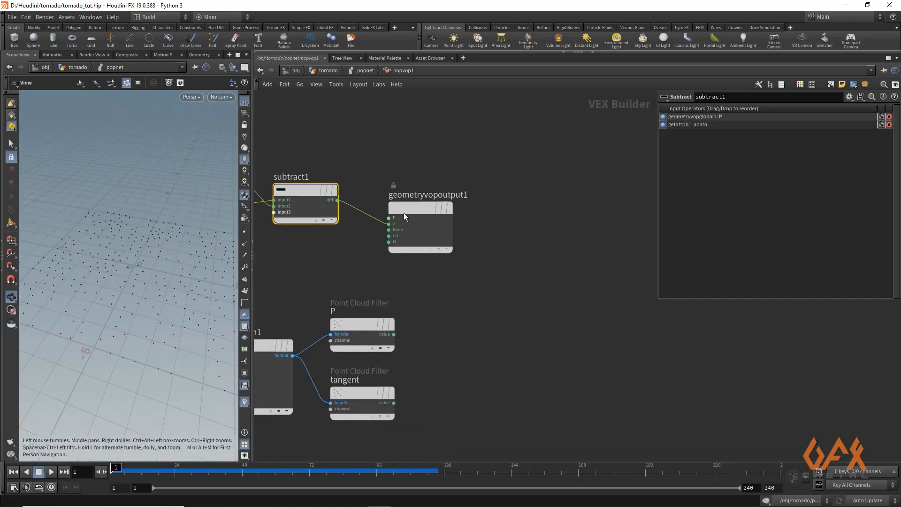
drag(404, 213, 512, 194)
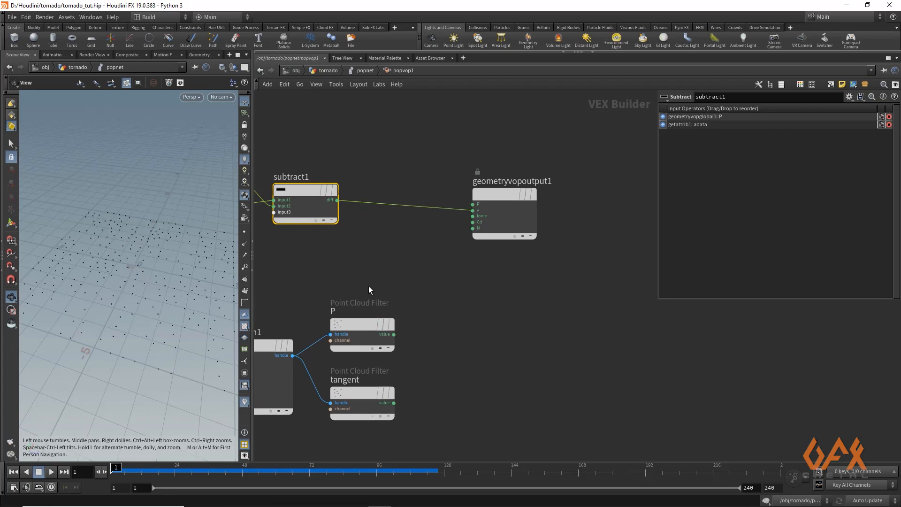
middle_drag(369, 290, 370, 304)
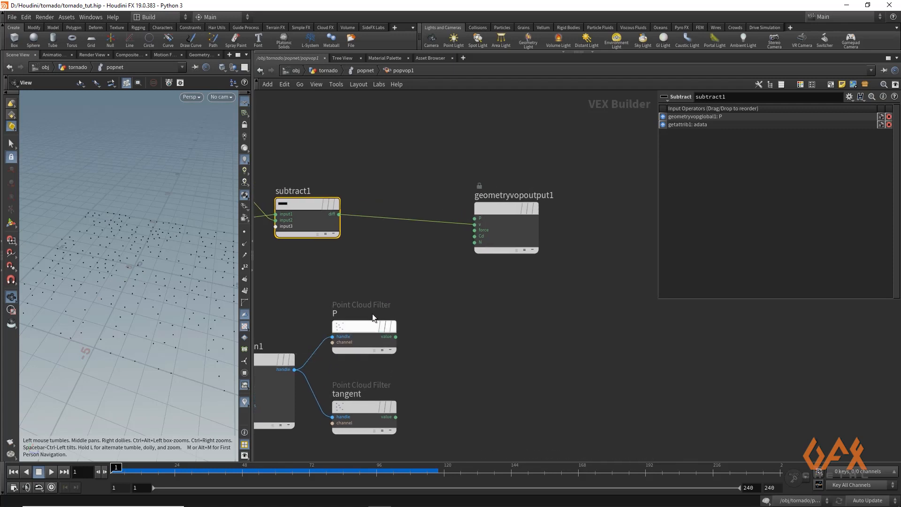
mouse_move(359, 324)
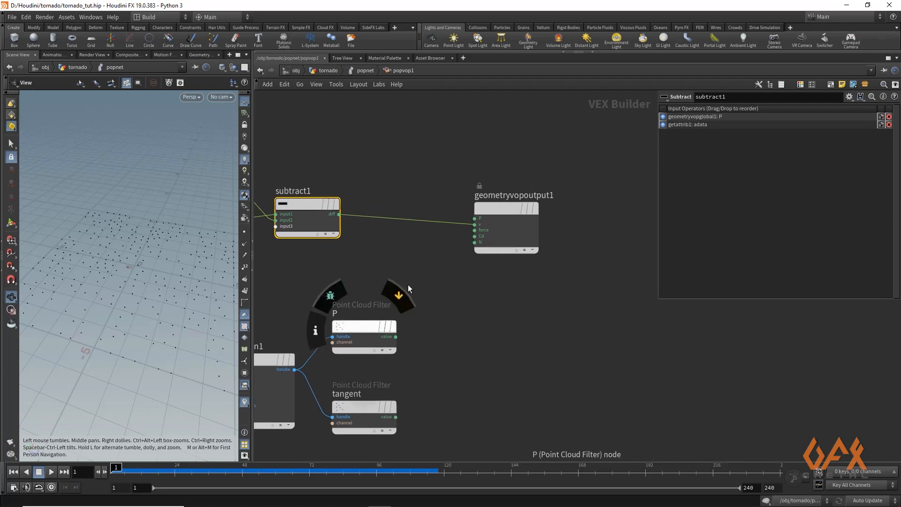
key(Tab)
text(sub)
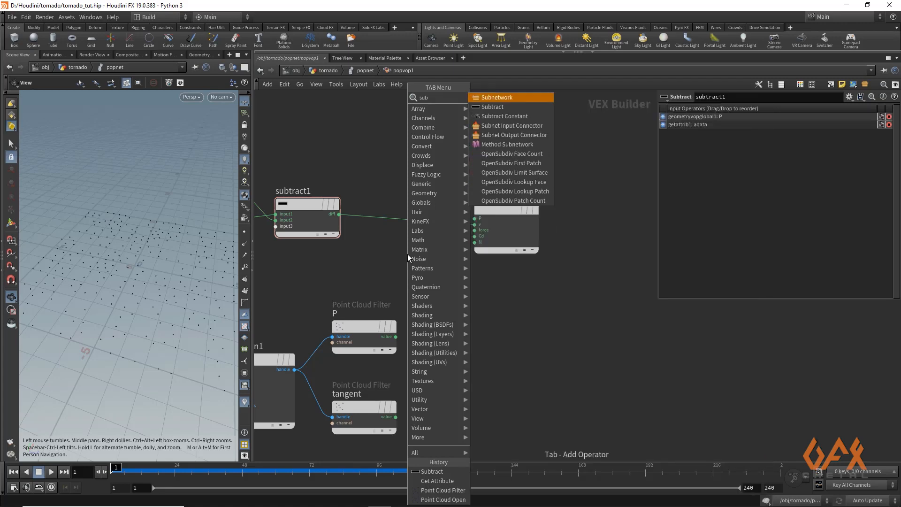
key(Down)
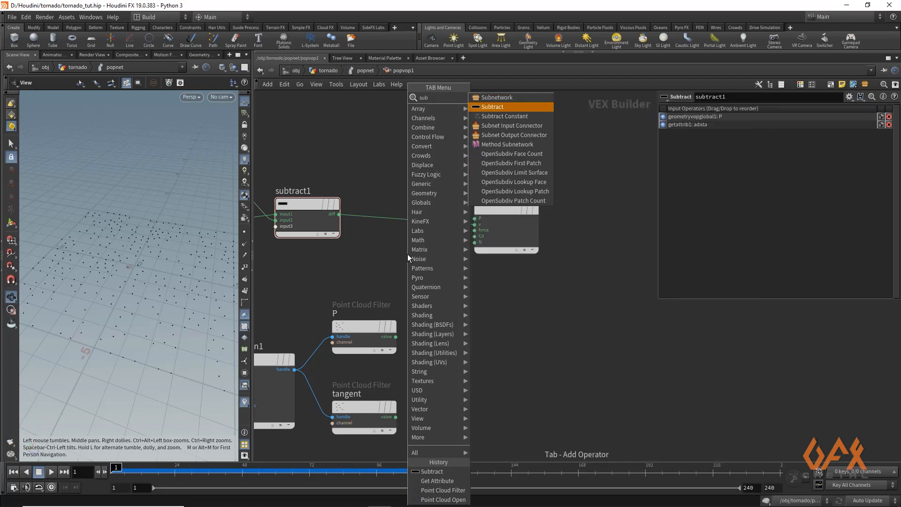
key(Return)
click(407, 255)
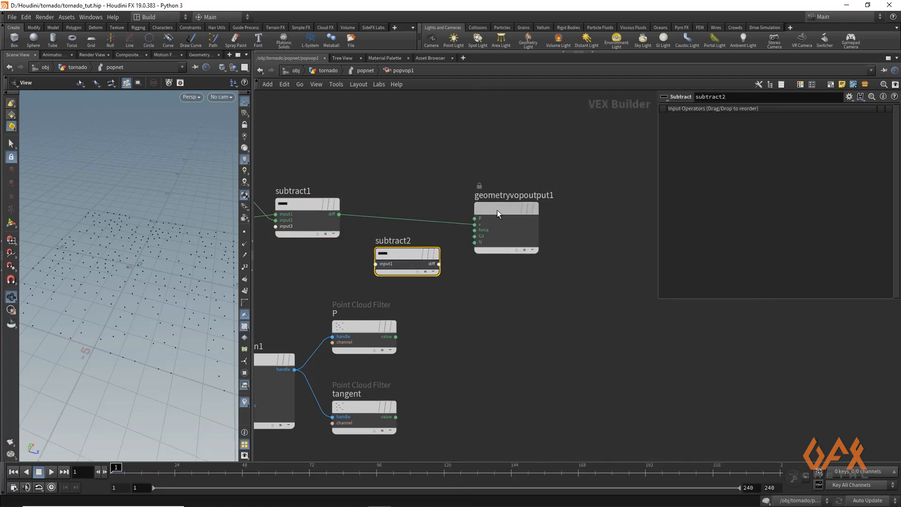
- Subtract the first difference from the P filter's value in the new Subtract node and route its result into the output P
drag(488, 218, 569, 212)
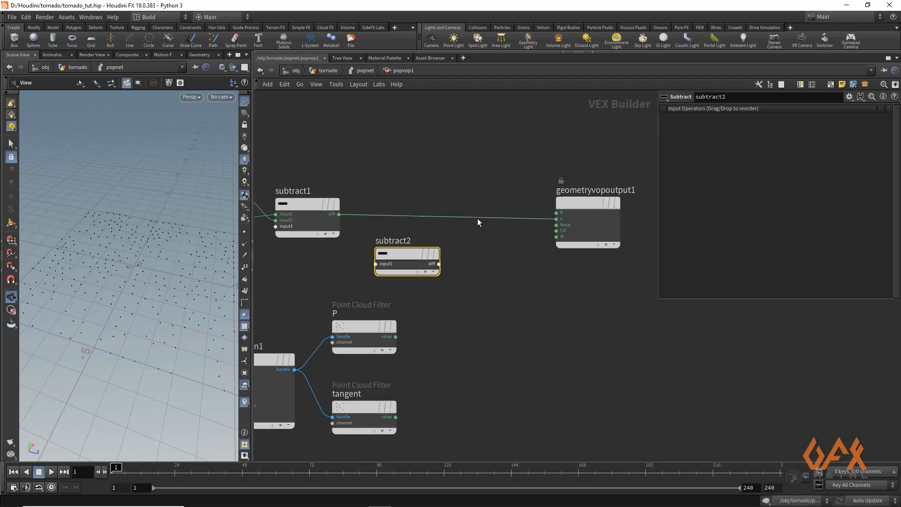
drag(403, 253, 487, 254)
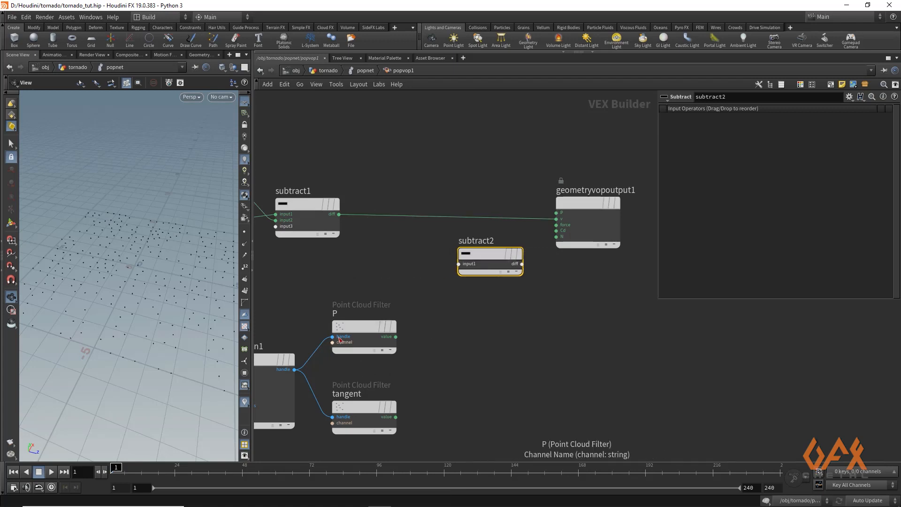
drag(396, 337, 458, 264)
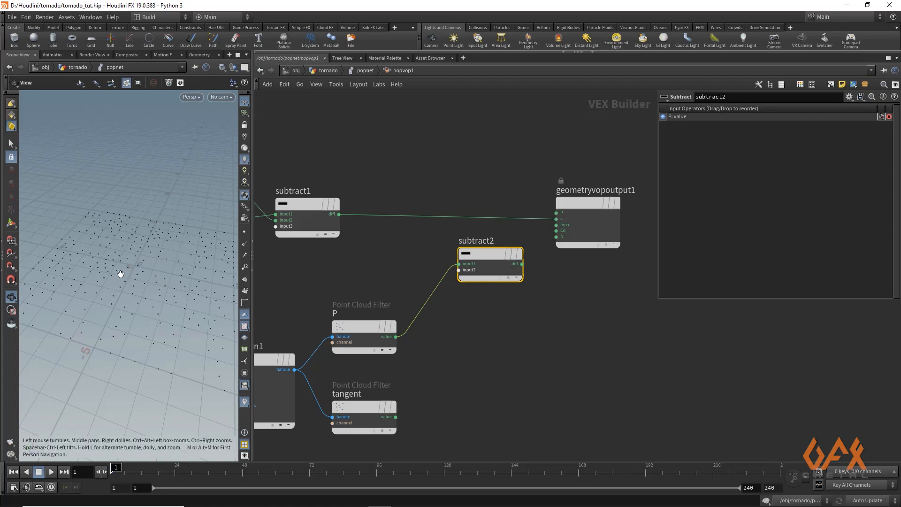
click(339, 215)
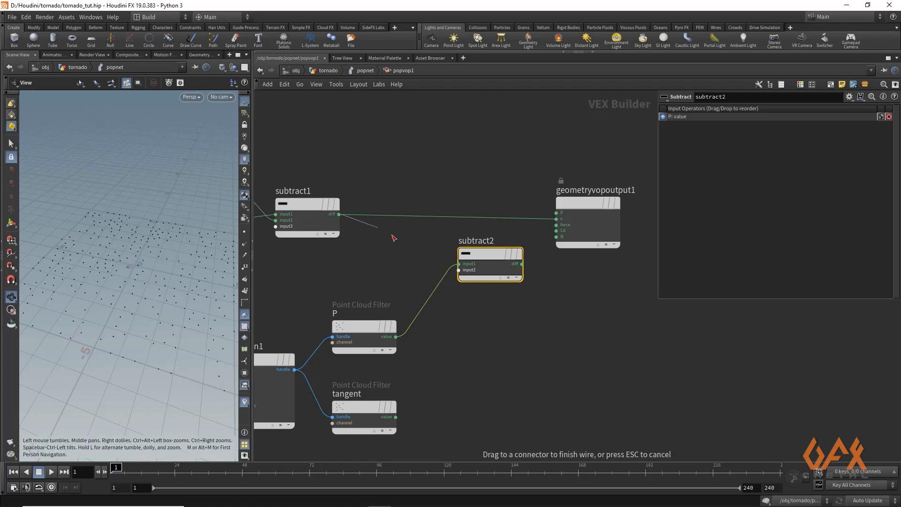
click(458, 270)
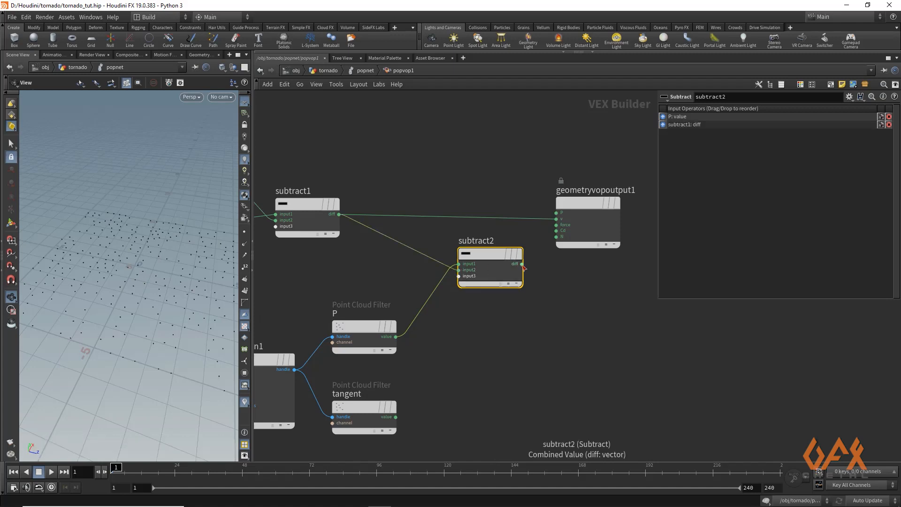
click(522, 264)
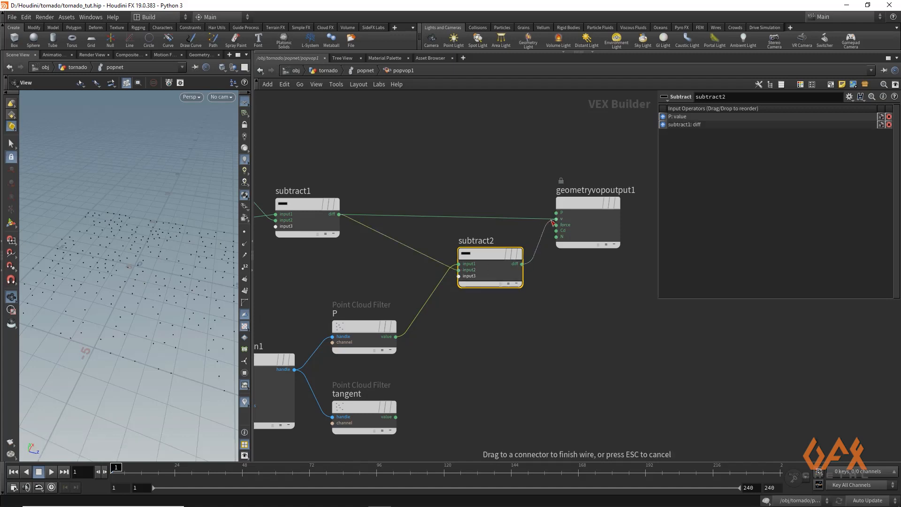
click(552, 220)
- Play the simulation to check the new particle motion, then stop and rewind to frame 1
click(52, 472)
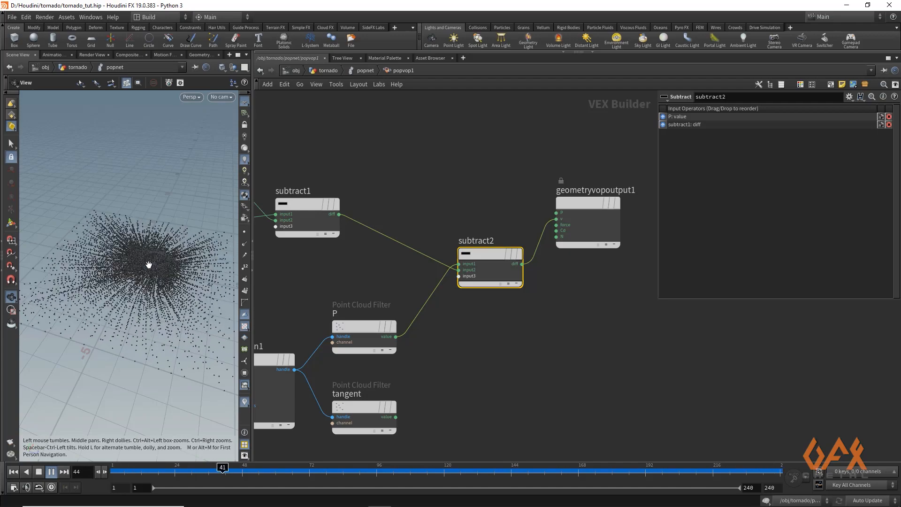
click(52, 474)
mouse_move(147, 474)
mouse_down()
mouse_move(109, 471)
mouse_move(235, 471)
mouse_move(110, 471)
mouse_up()
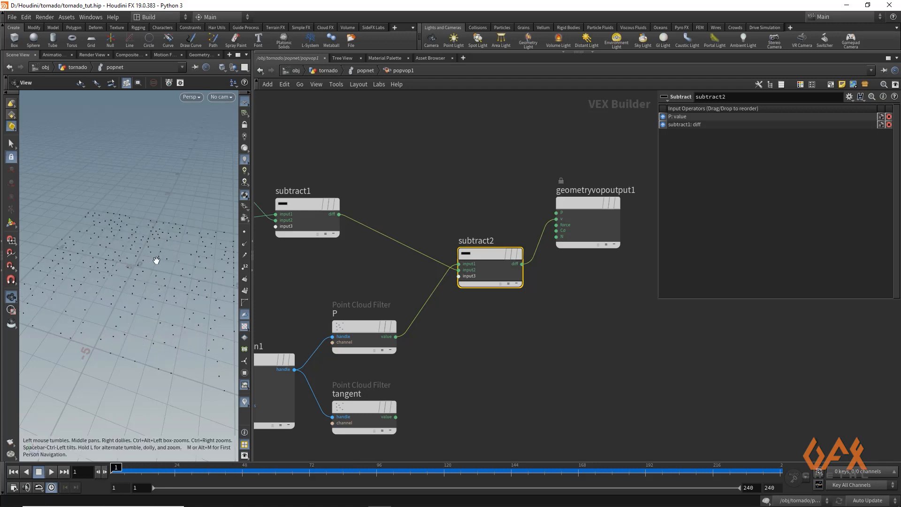
- Move the output node aside and connect the tangent filter's value to the output node's v input
middle_drag(559, 362, 519, 312)
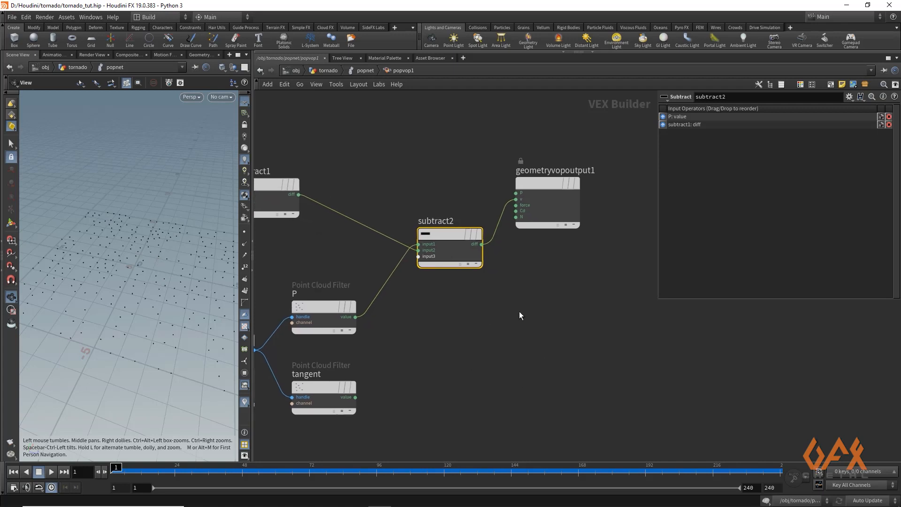
drag(550, 182, 617, 227)
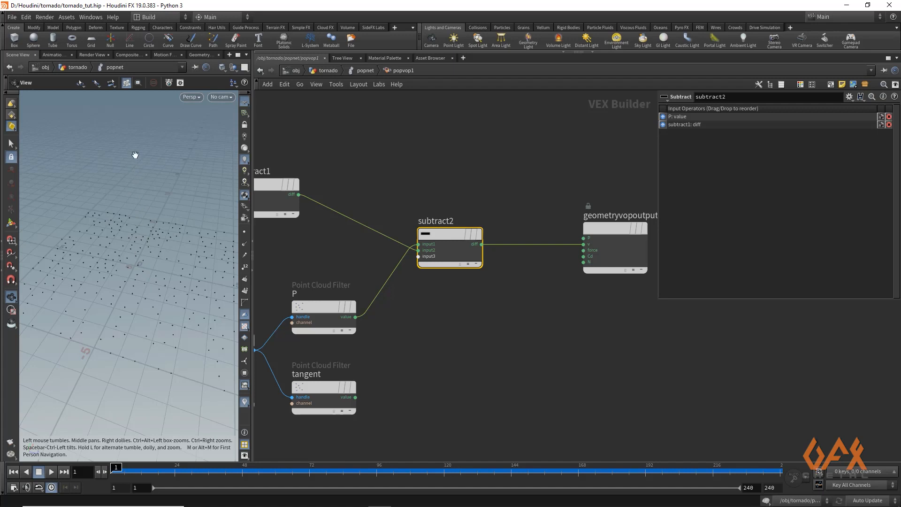
drag(141, 314, 187, 336)
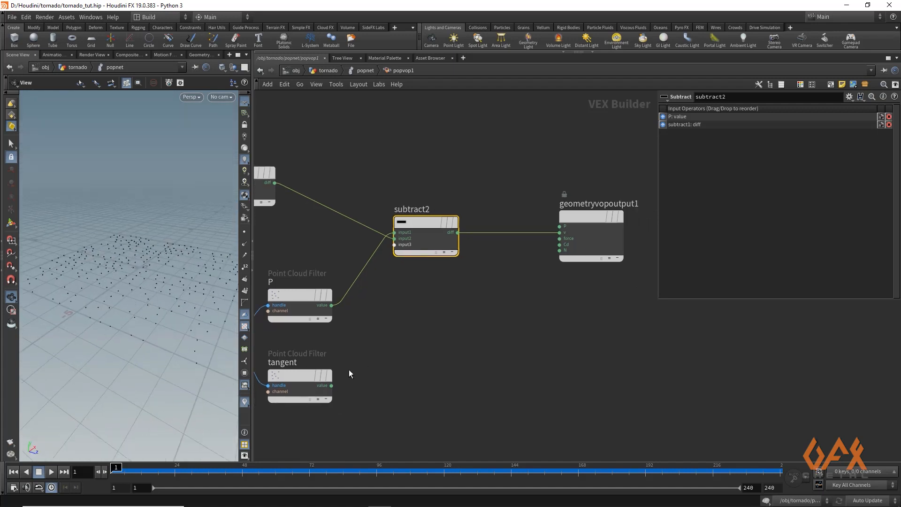
mouse_move(301, 368)
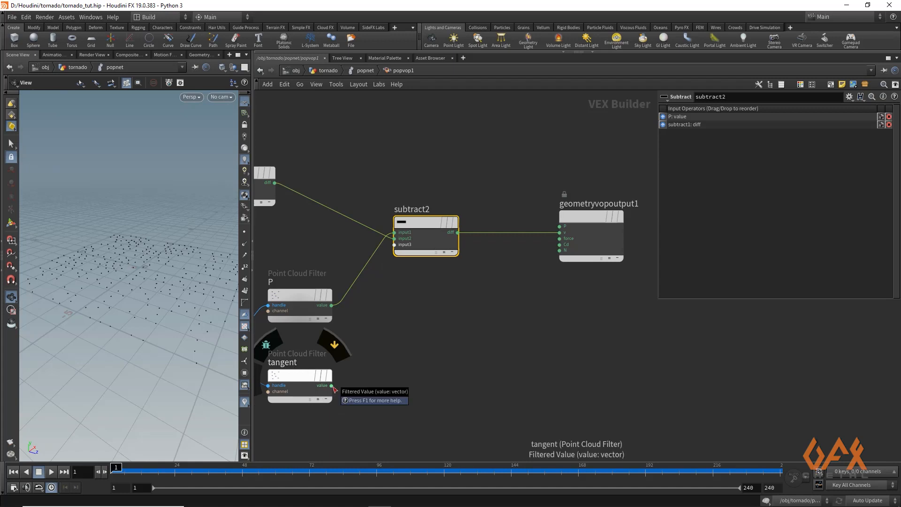
drag(333, 386, 560, 232)
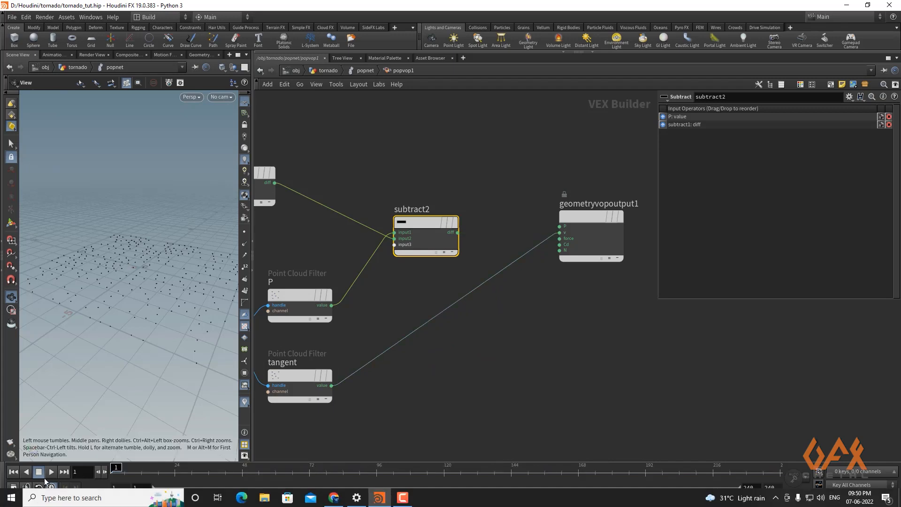
- Play the simulation and orbit the viewport to inspect the particles, then stop and rewind
click(52, 472)
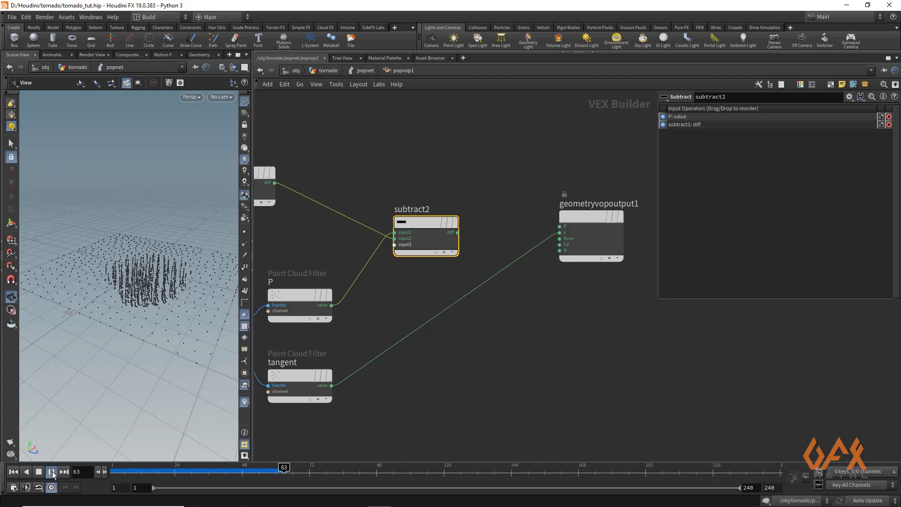
click(52, 472)
drag(140, 356, 125, 367)
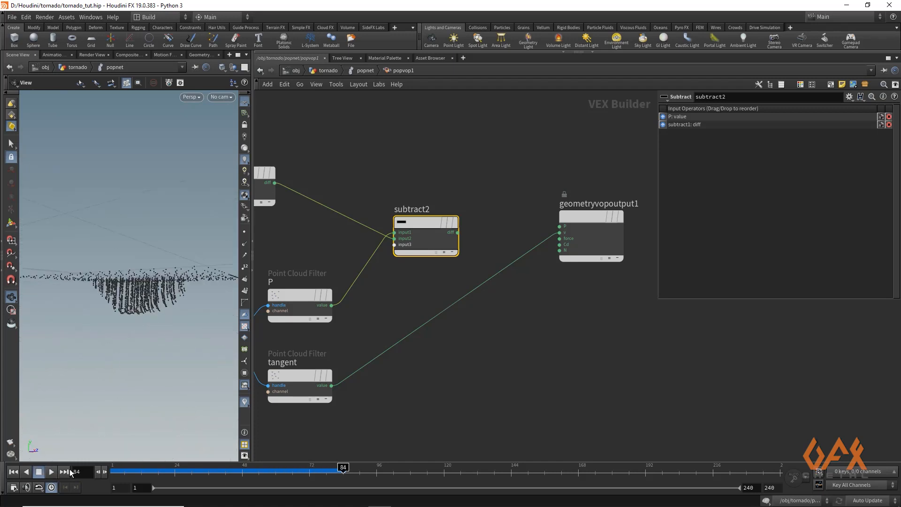
click(52, 472)
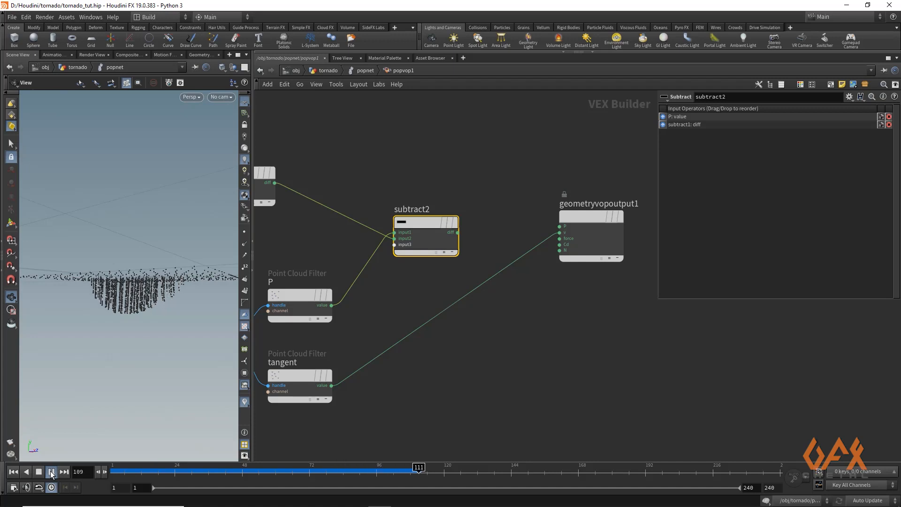
click(52, 473)
drag(134, 473, 113, 472)
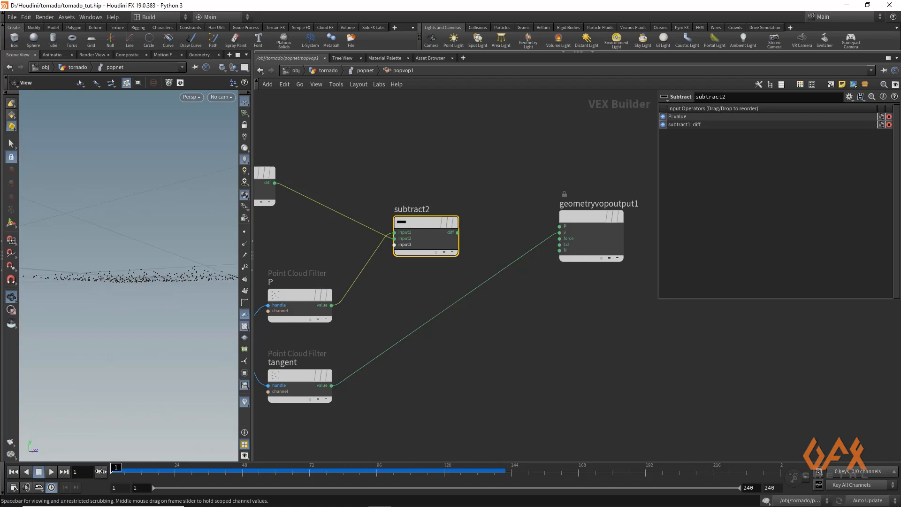
- Insert a Multiply Constant node on the tangent-to-velocity wire and set its multiplier to -1
click(488, 333)
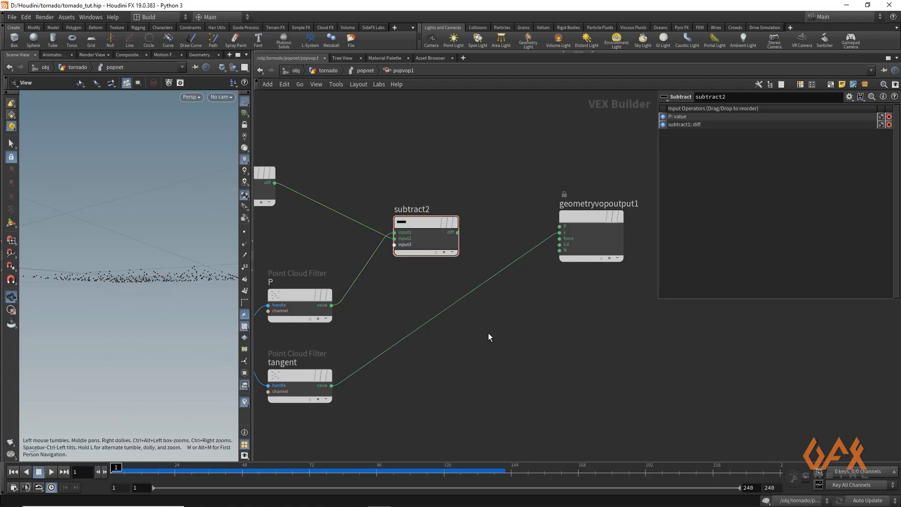
key(Tab)
text(mu)
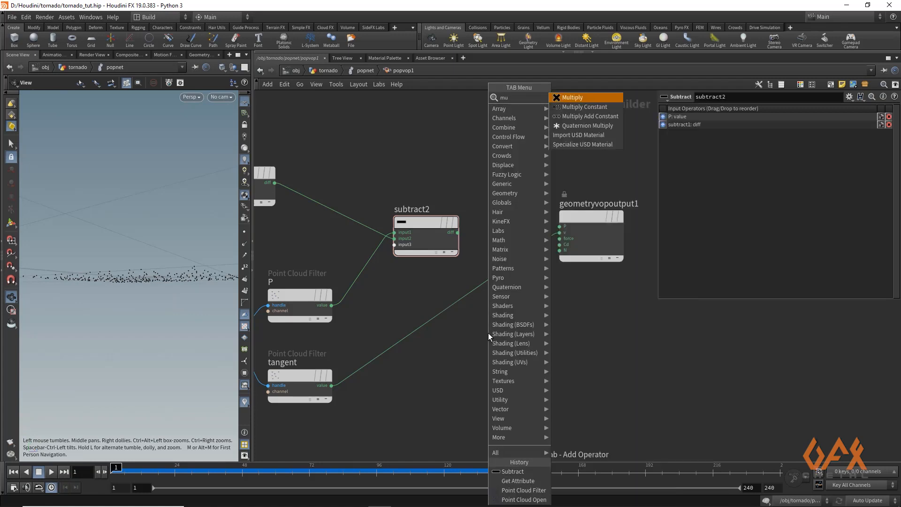
text(lt)
key(Down)
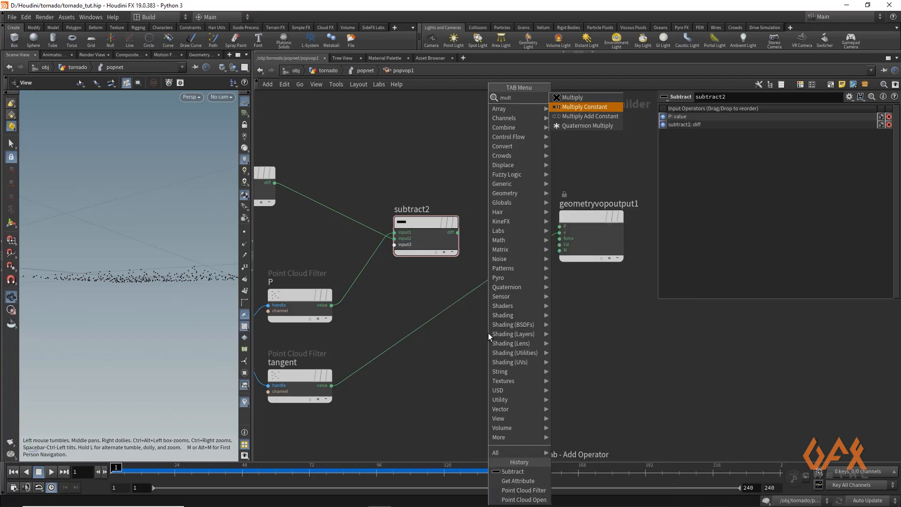
key(Return)
click(488, 333)
drag(457, 314, 453, 312)
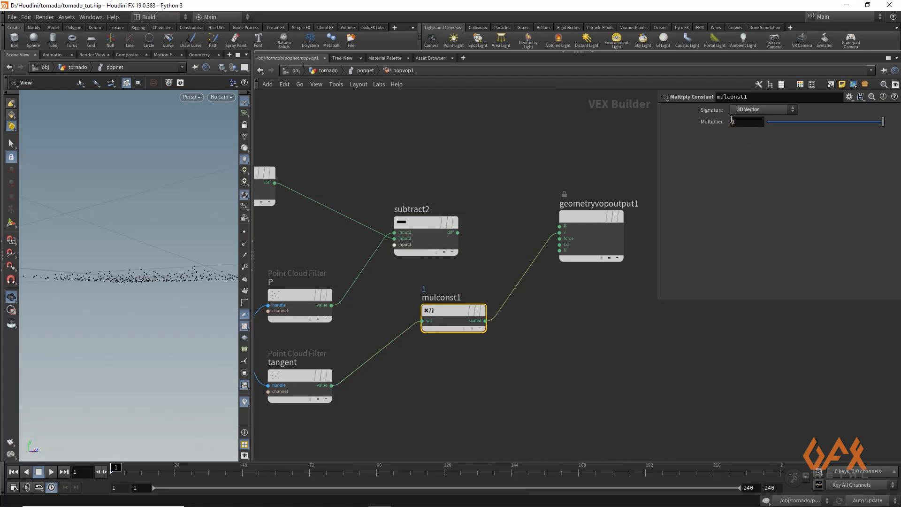
text(-)
key(Return)
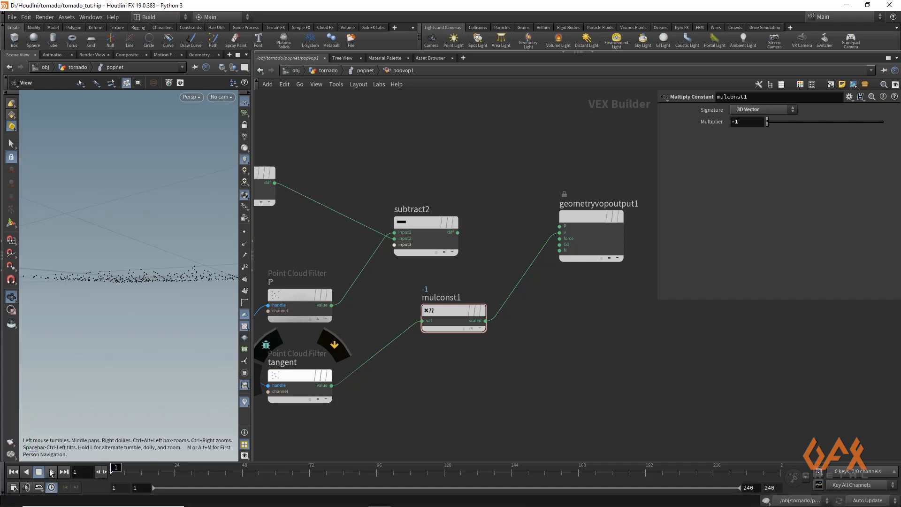
- Play the simulation and orbit the viewport to inspect the reversed particle motion
click(52, 472)
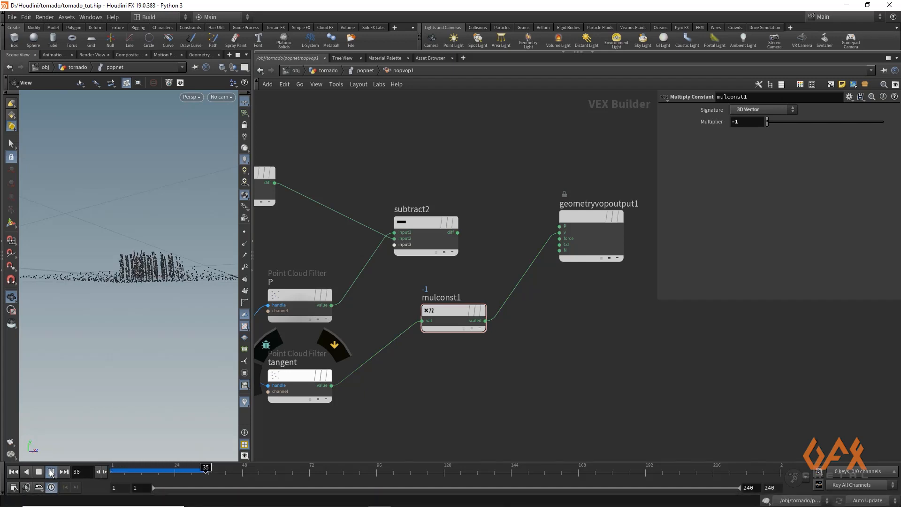
mouse_move(130, 285)
mouse_down()
mouse_move(164, 291)
mouse_move(141, 296)
mouse_up()
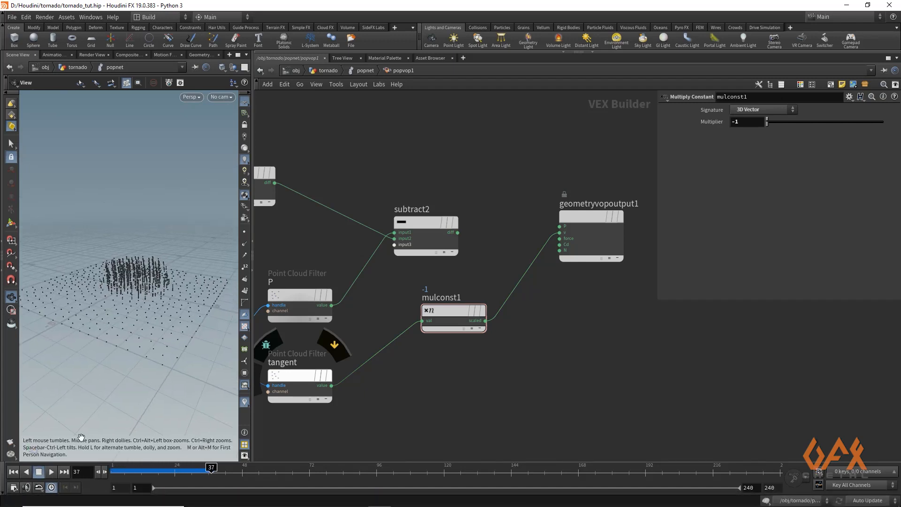
click(54, 474)
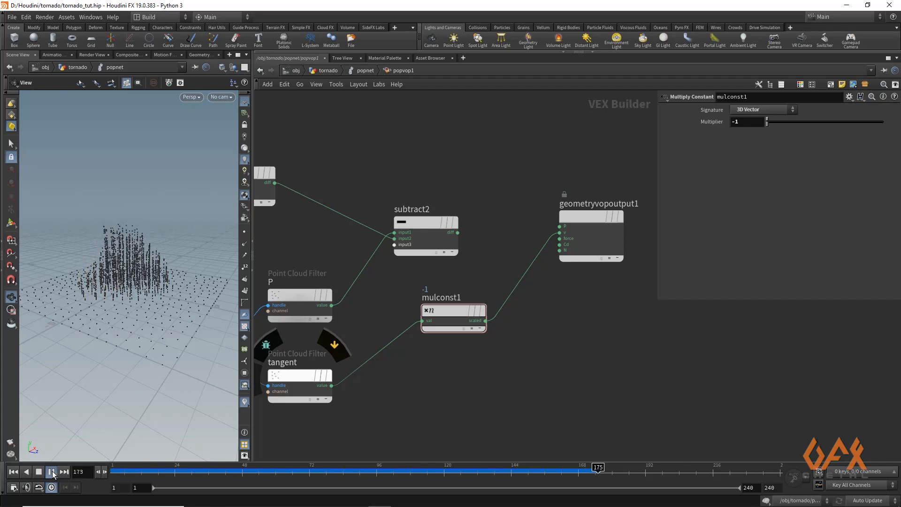
- Stop and rewind the playback, then move the output and Multiply Constant nodes to make room in the network
click(53, 474)
drag(183, 473, 119, 471)
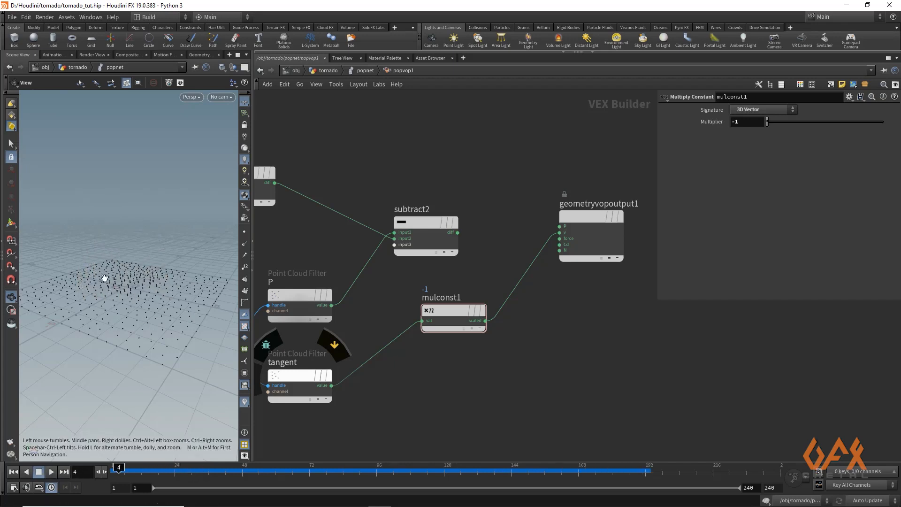
mouse_move(105, 278)
mouse_down()
mouse_move(115, 297)
mouse_move(123, 286)
mouse_move(144, 292)
mouse_move(114, 291)
mouse_up()
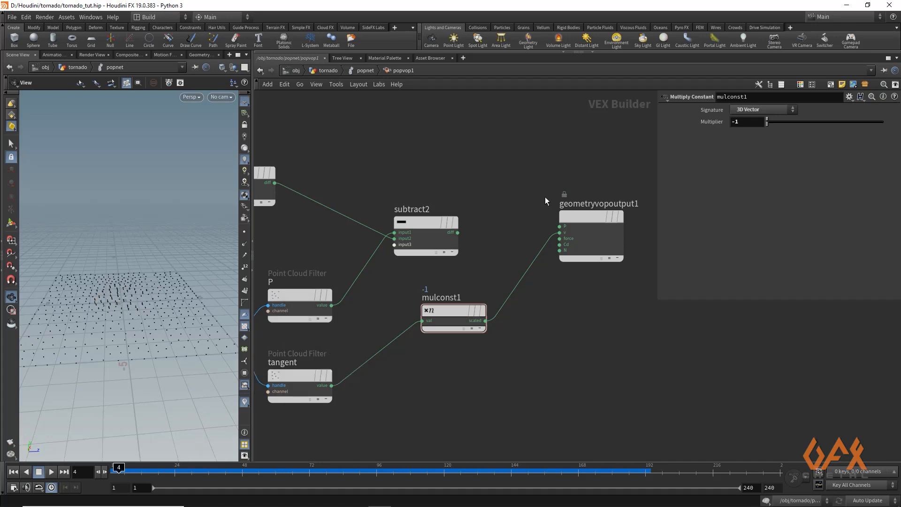
middle_drag(546, 198, 533, 161)
drag(446, 273, 469, 330)
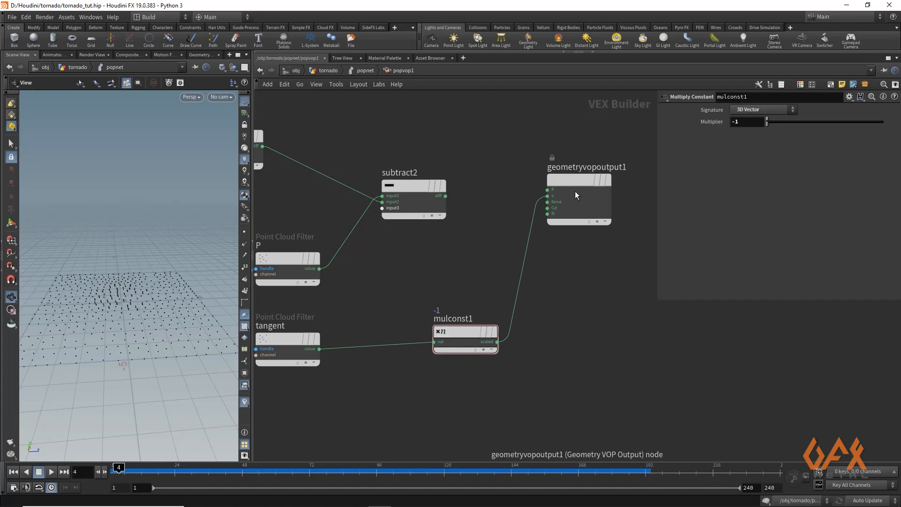
drag(575, 178, 608, 329)
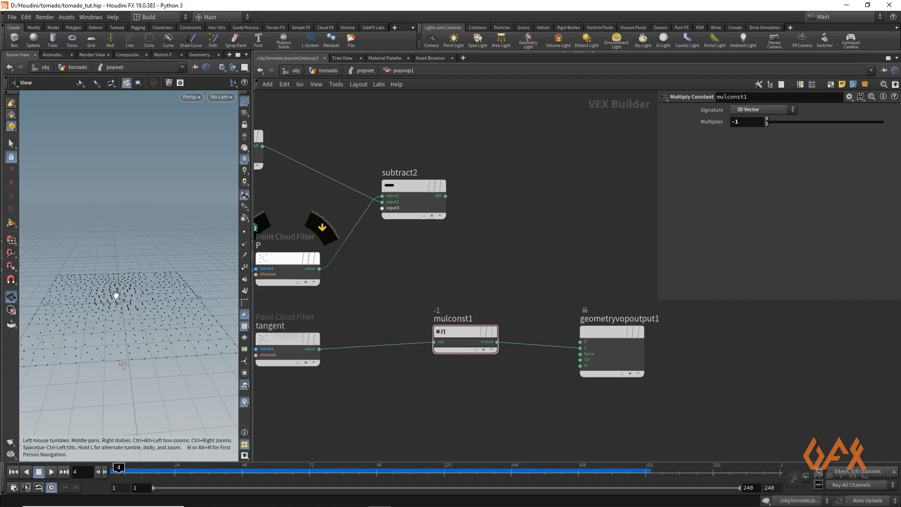
drag(467, 334, 466, 356)
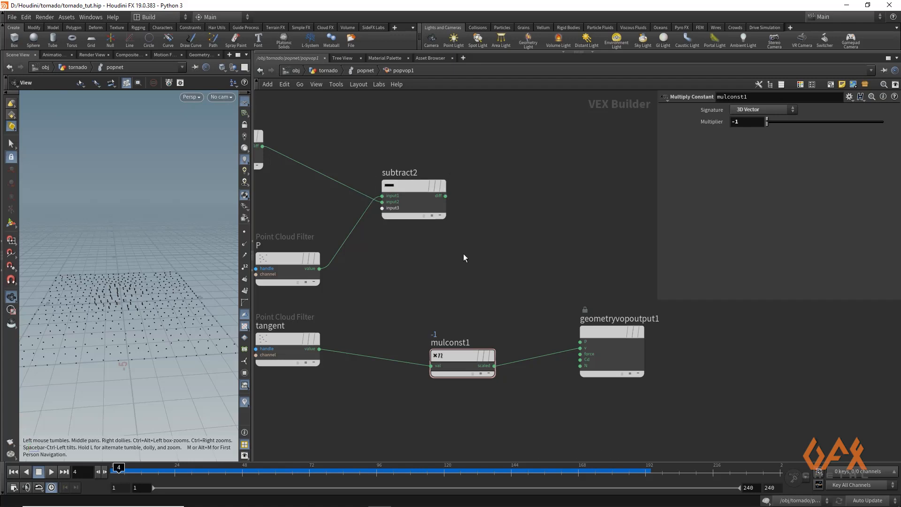
- Add a Cross Product node and wire the subtract node's difference into vec1 and the tangent filter's value into vec2
key(Tab)
text(cro)
key(Return)
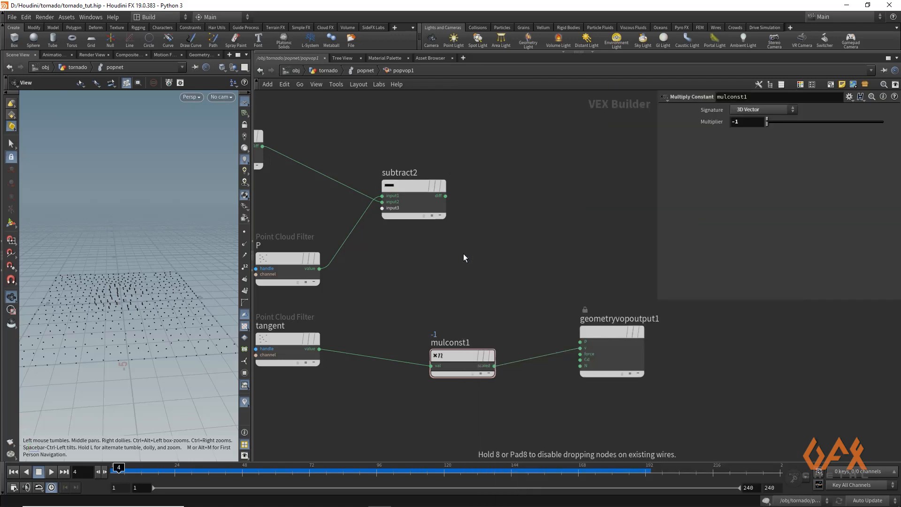
click(526, 257)
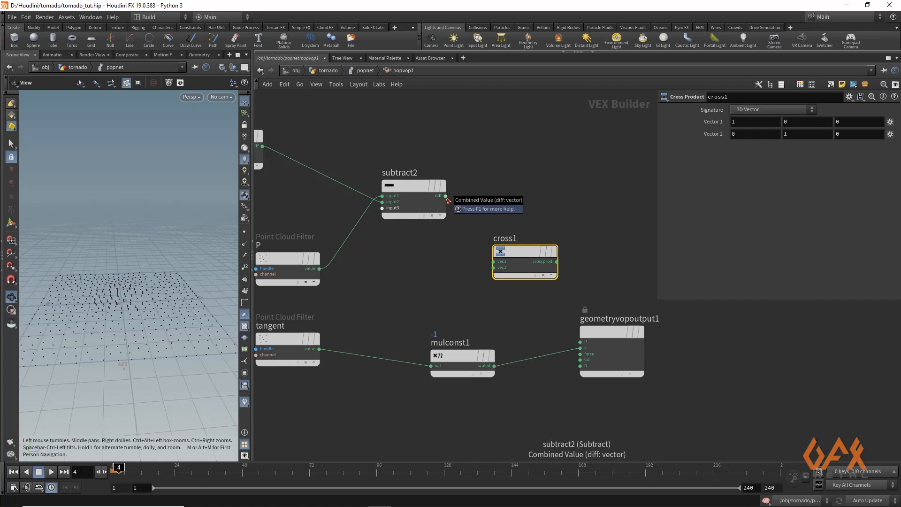
drag(445, 197, 494, 261)
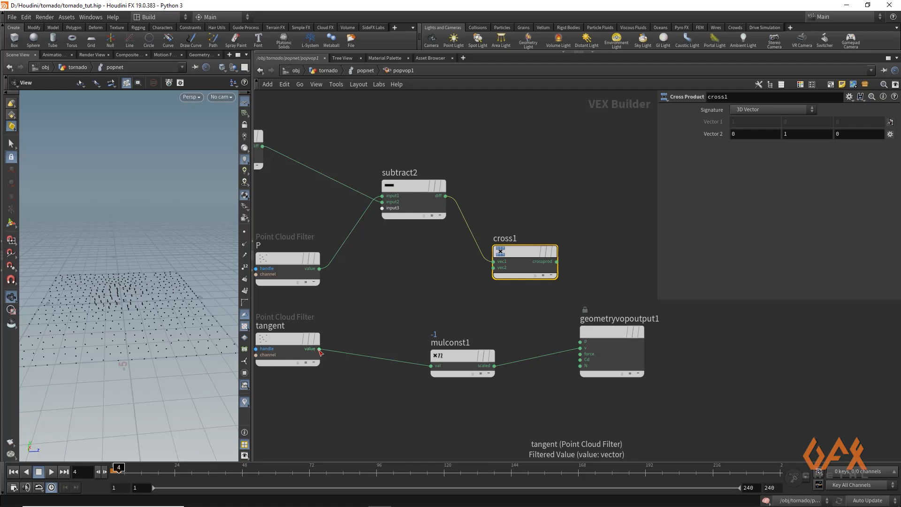
drag(319, 349, 421, 301)
drag(475, 279, 493, 268)
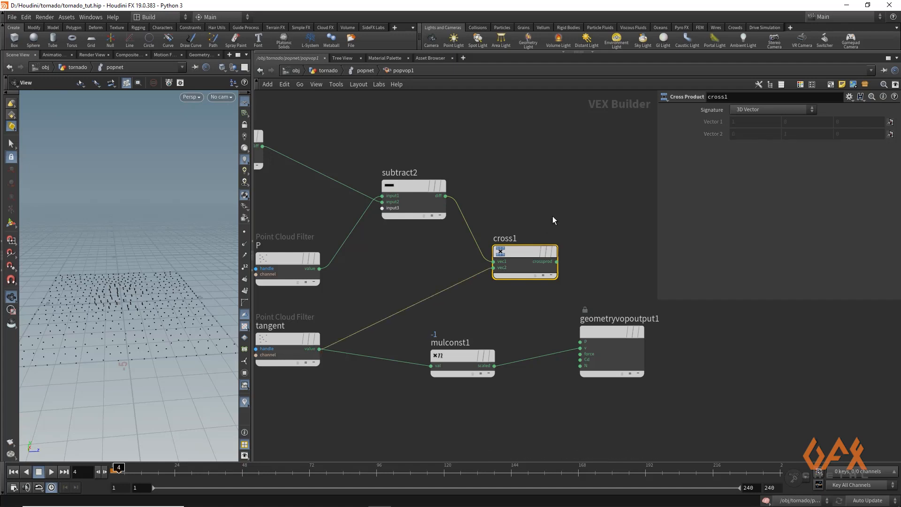
- Connect the cross product's output to the output node's v input in place of the tangent wire
middle_drag(549, 213, 435, 216)
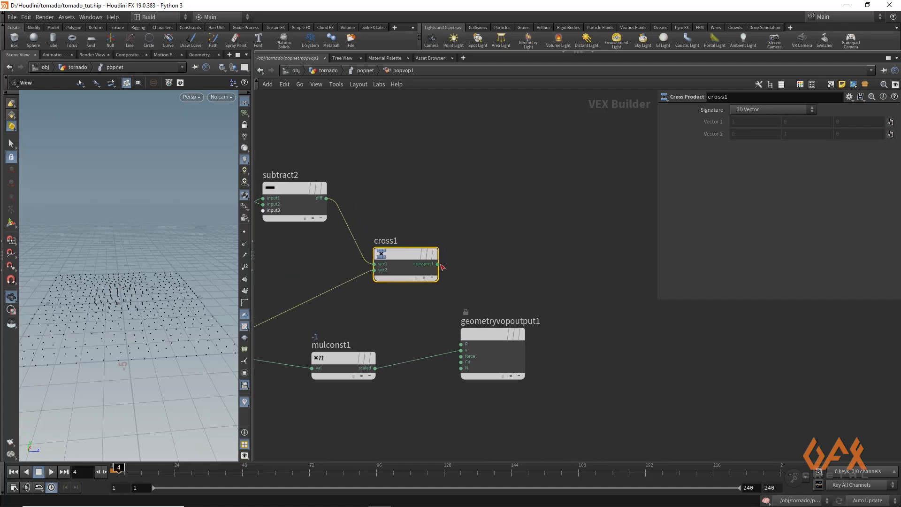
drag(441, 265, 441, 311)
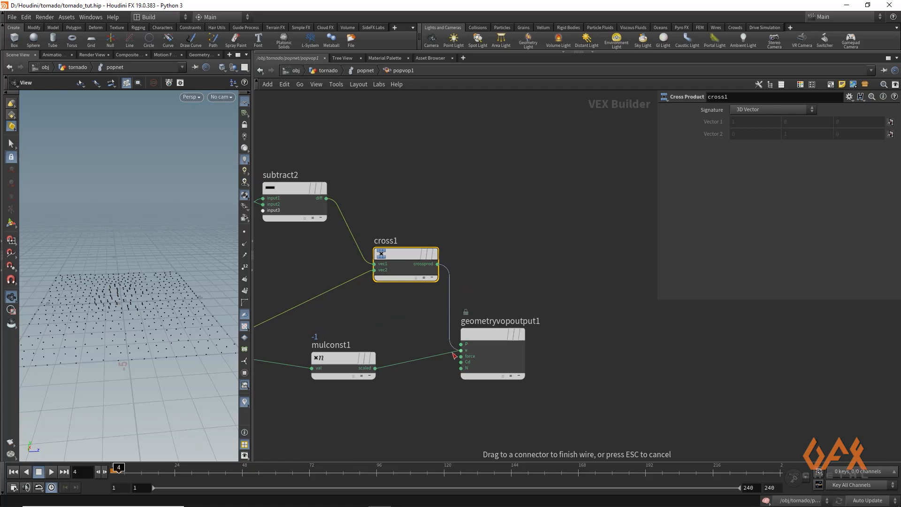
drag(480, 343, 543, 307)
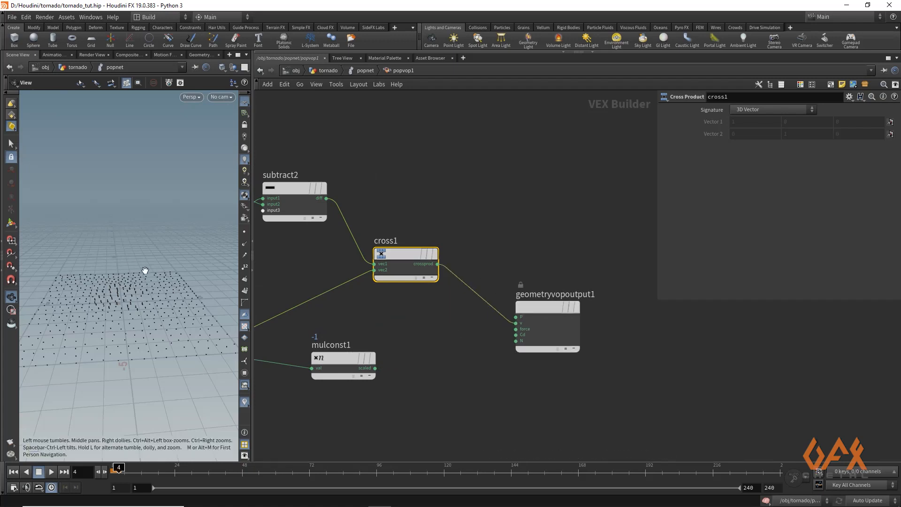
- Play the simulation and orbit the viewport to inspect the swirling particle motion
drag(145, 270, 129, 307)
drag(94, 455, 113, 338)
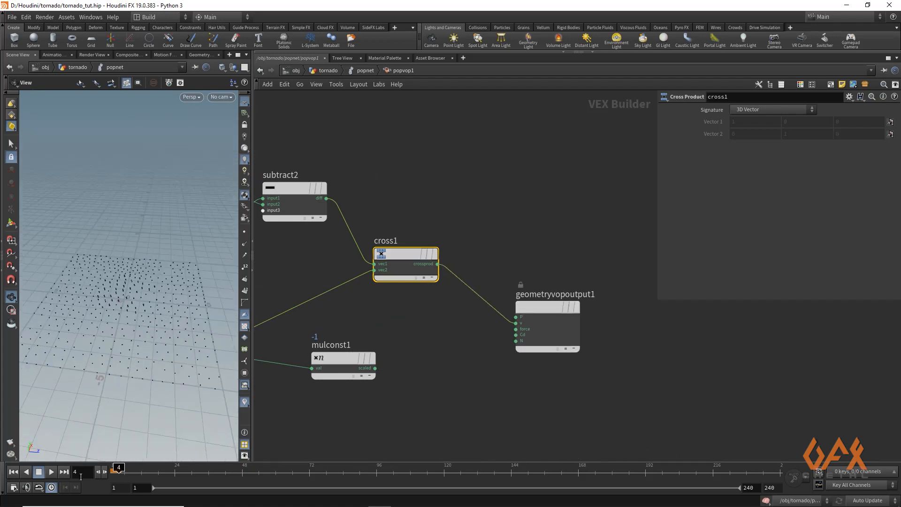
click(52, 472)
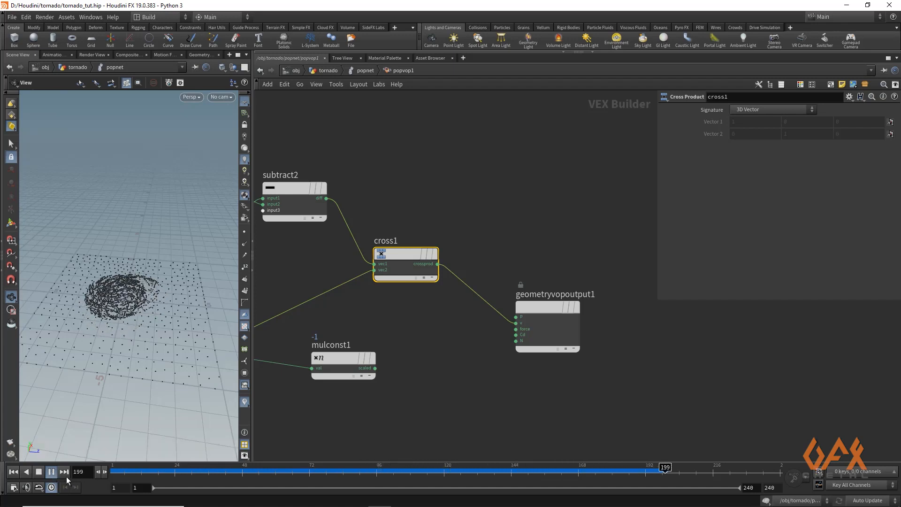
click(51, 472)
drag(569, 301, 627, 287)
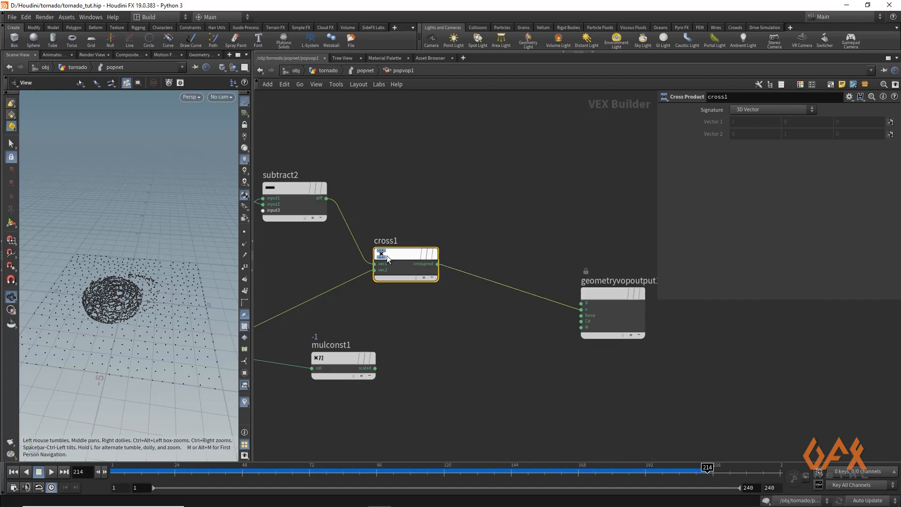
click(241, 258)
right_drag(109, 297, 280, 302)
drag(151, 310, 149, 348)
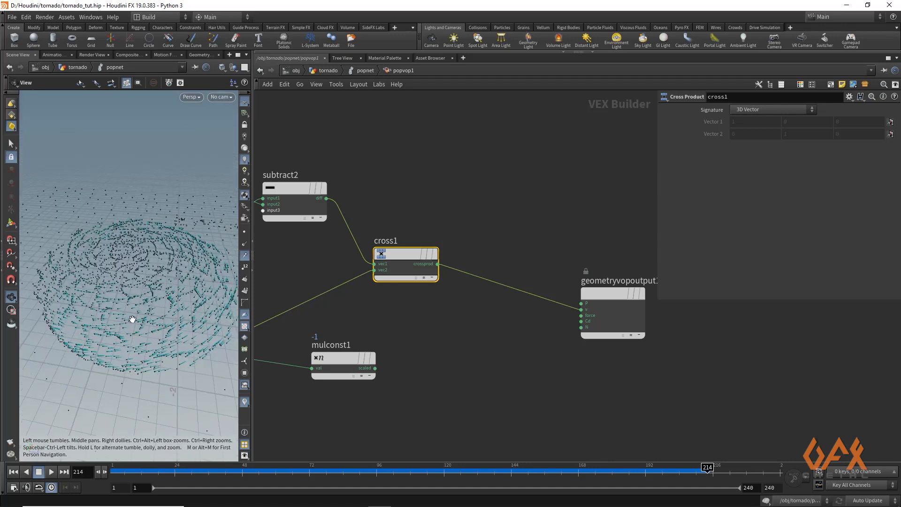
- Insert a Normalize node on the wire between the cross product and the output node
key(Tab)
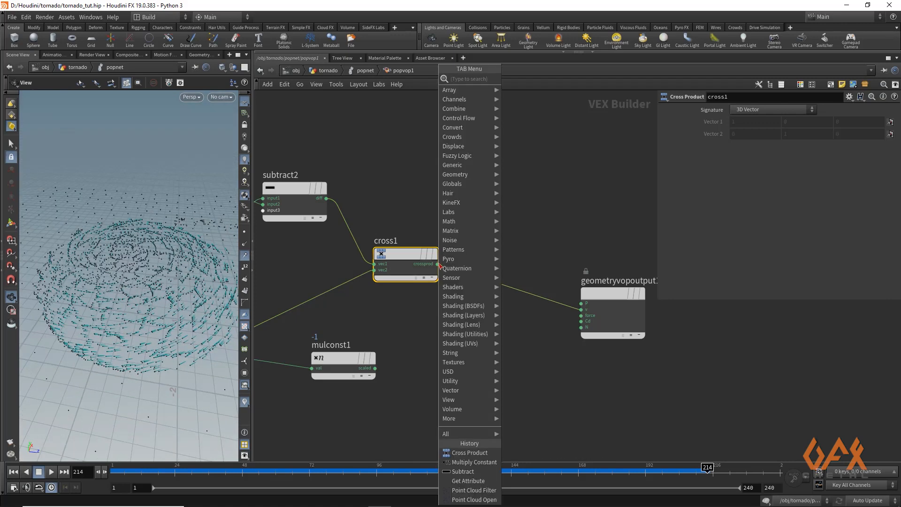
text(norma)
key(Return)
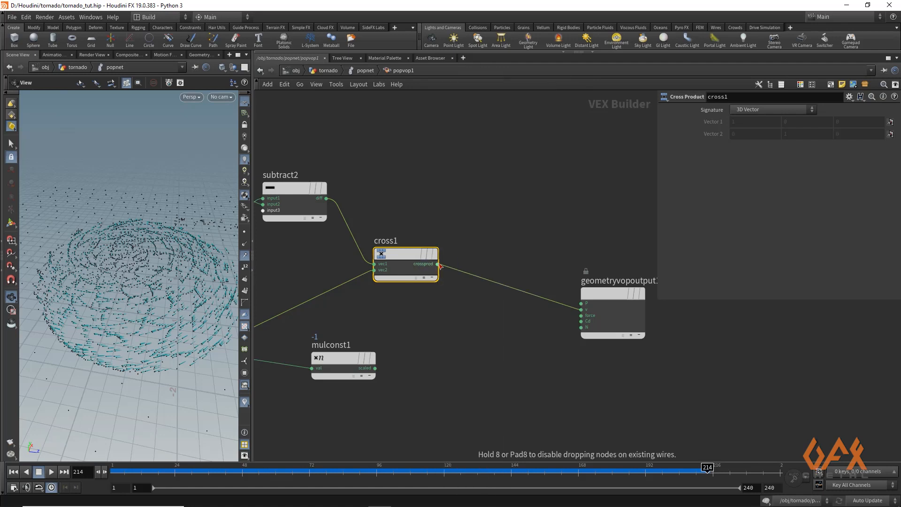
click(526, 270)
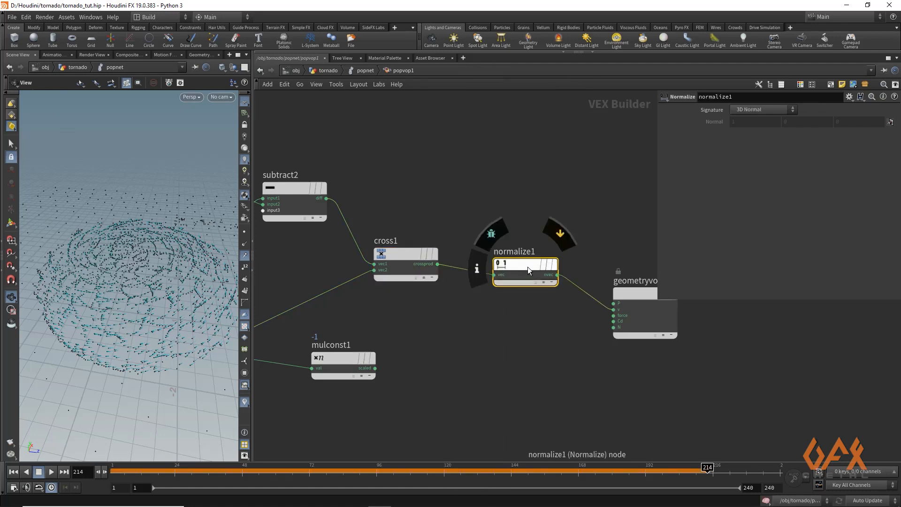
- Rearrange the subtract, normalize and output nodes in the network to make space
middle_drag(432, 320, 442, 360)
scroll(442, 359, up, 1)
scroll(458, 215, down, 3)
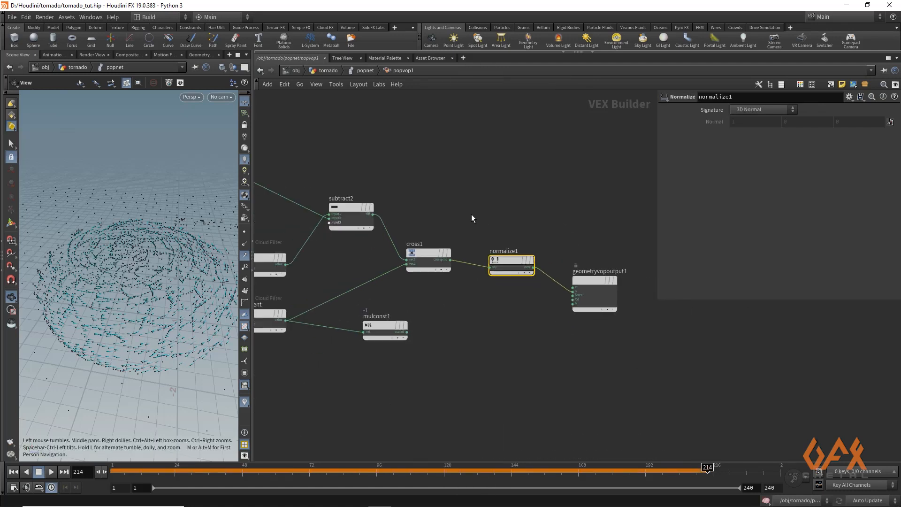
scroll(502, 205, up, 2)
middle_drag(530, 202, 500, 207)
scroll(581, 276, down, 1)
middle_drag(559, 265, 496, 257)
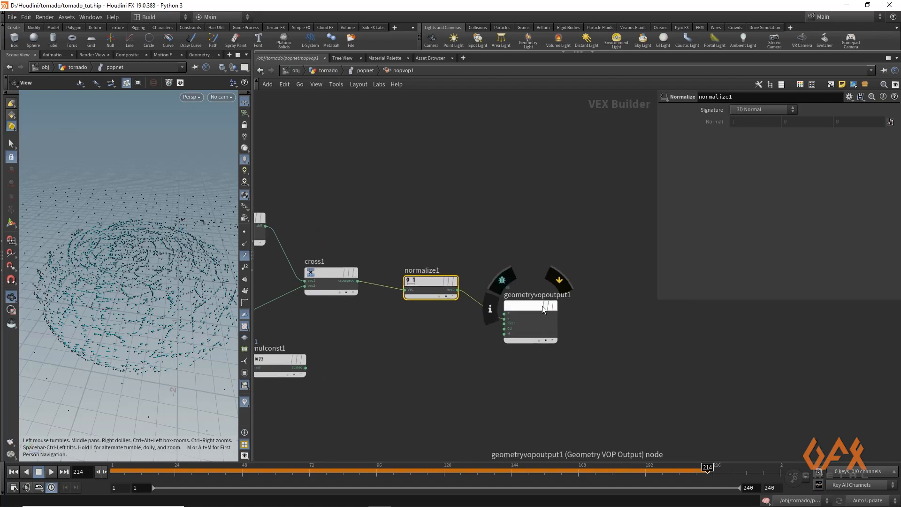
drag(542, 306, 615, 301)
middle_drag(396, 212, 453, 213)
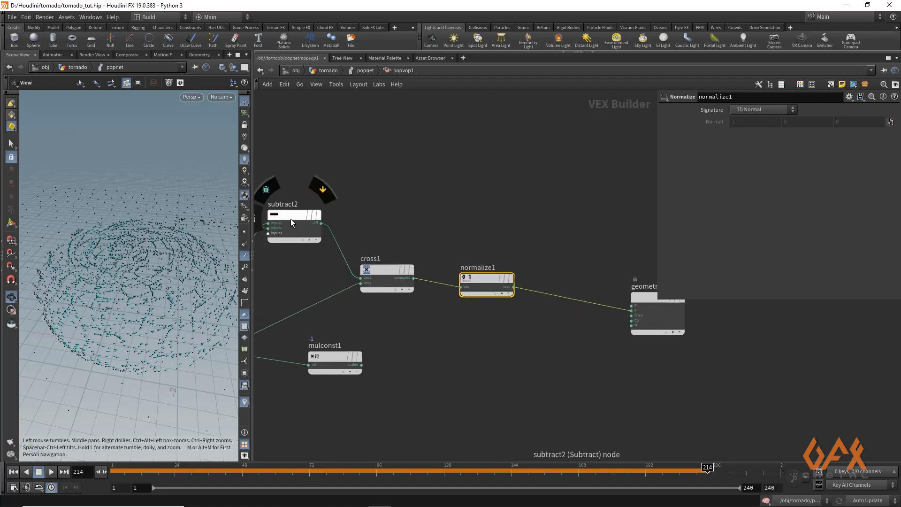
mouse_move(475, 282)
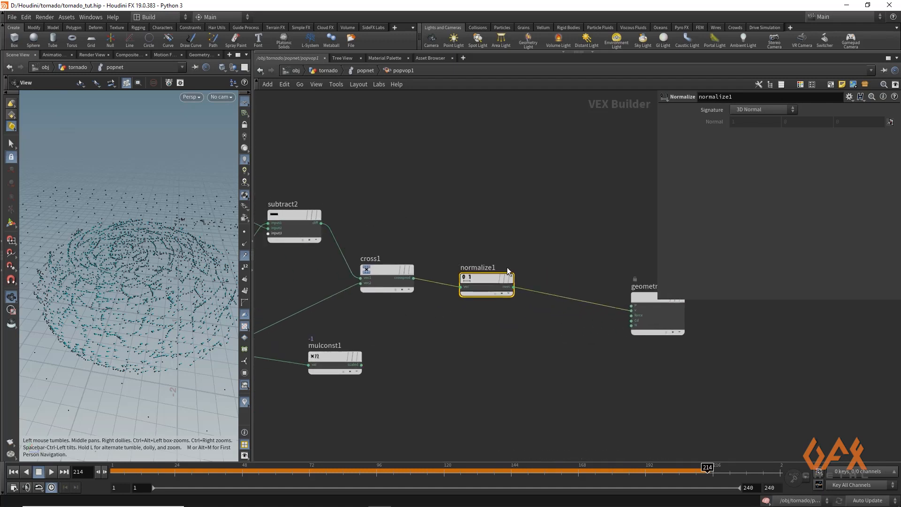
middle_drag(561, 221, 497, 231)
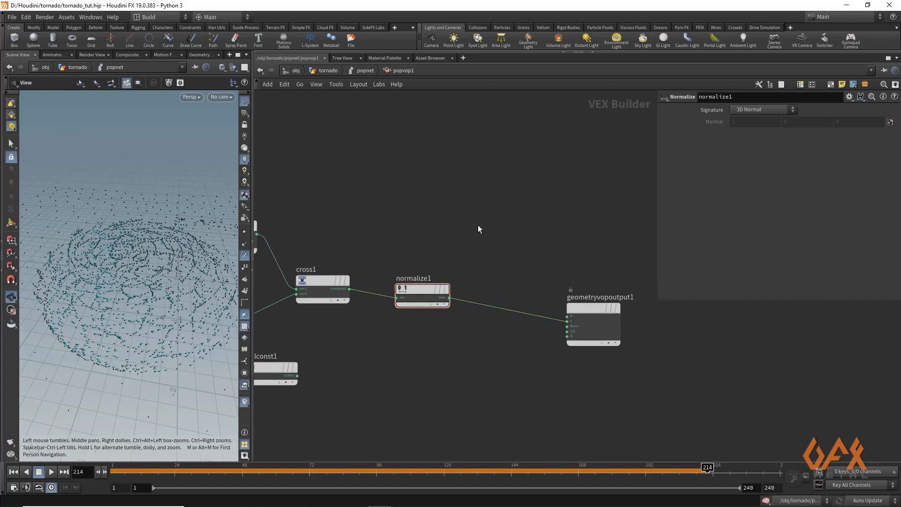
- Create an Add node above the normalize node
key(Tab)
text(add)
key(Return)
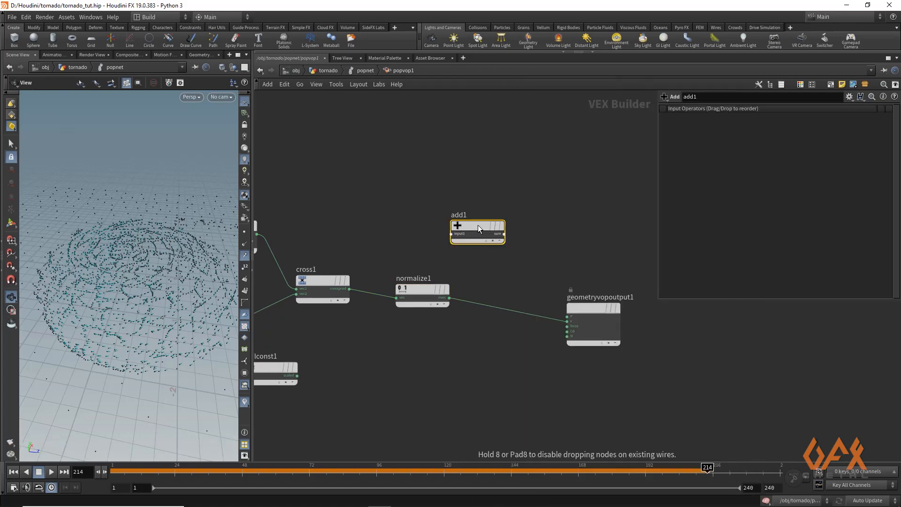
click(492, 223)
middle_drag(361, 226, 415, 224)
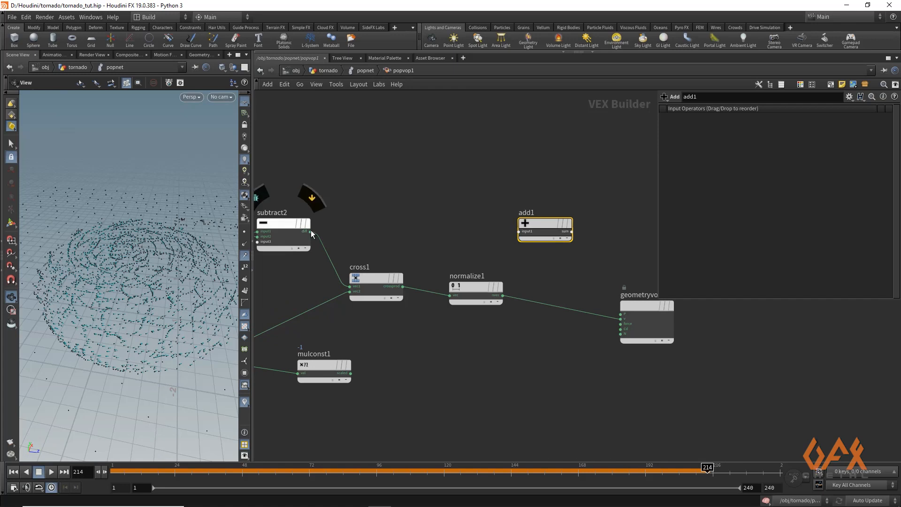
- Feed the subtract difference, normalized cross product and negated tangent into the Add node, and connect its sum to the output's v input
drag(311, 232, 498, 233)
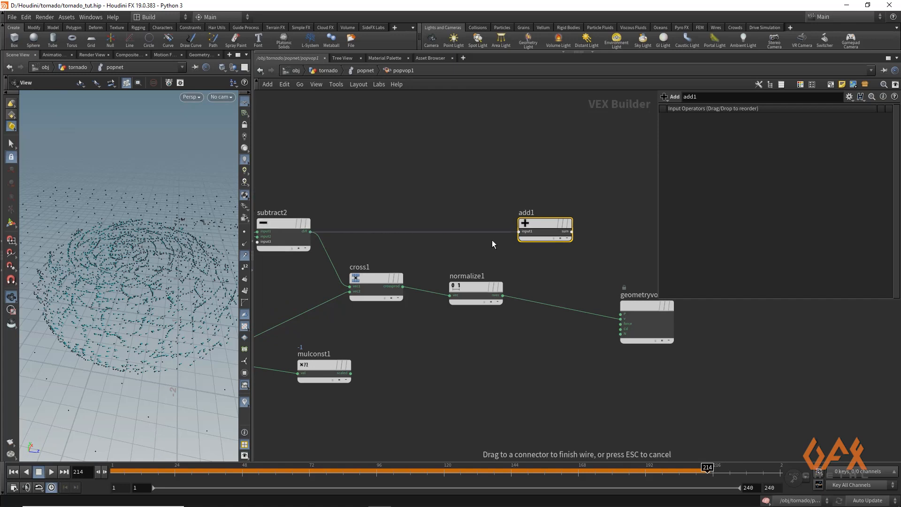
click(492, 244)
drag(503, 296, 519, 237)
drag(351, 373, 519, 241)
click(572, 231)
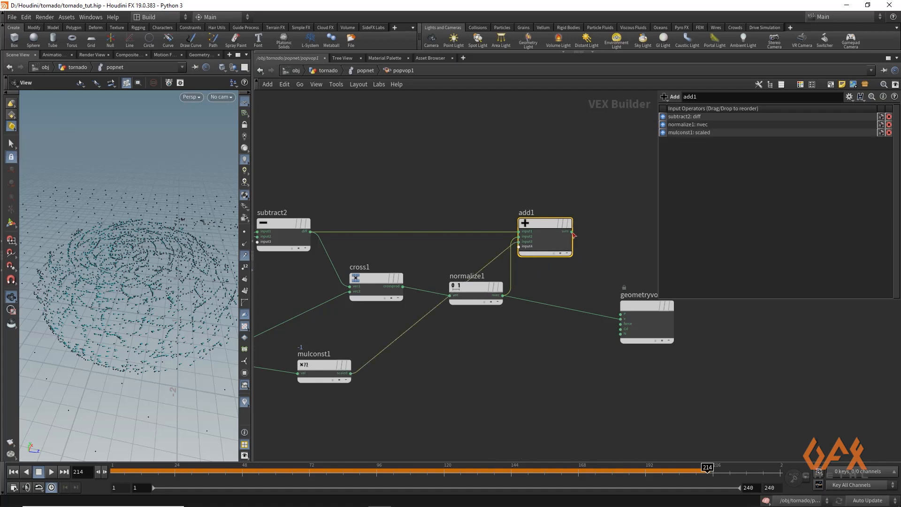
click(610, 323)
- Enlarge the viewport, play the simulation and inspect the tornado-shaped particle motion
drag(123, 469, 81, 466)
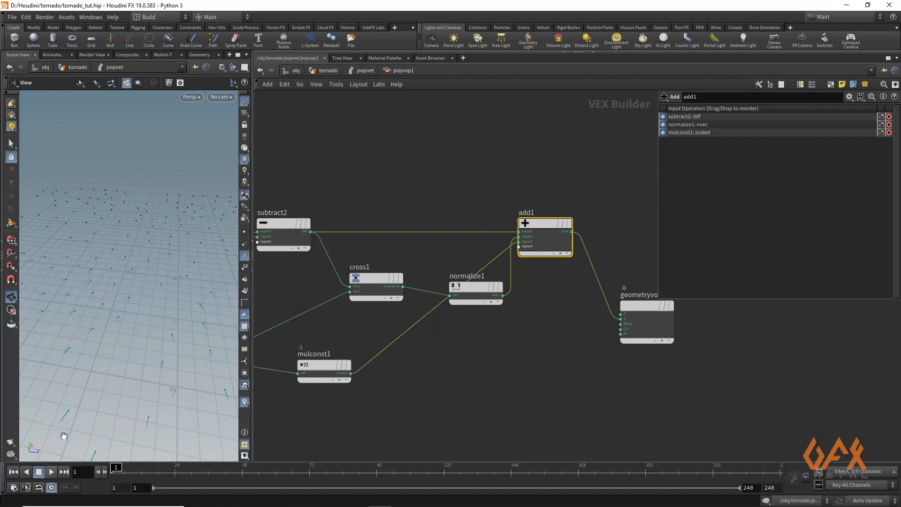
scroll(157, 281, down, 3)
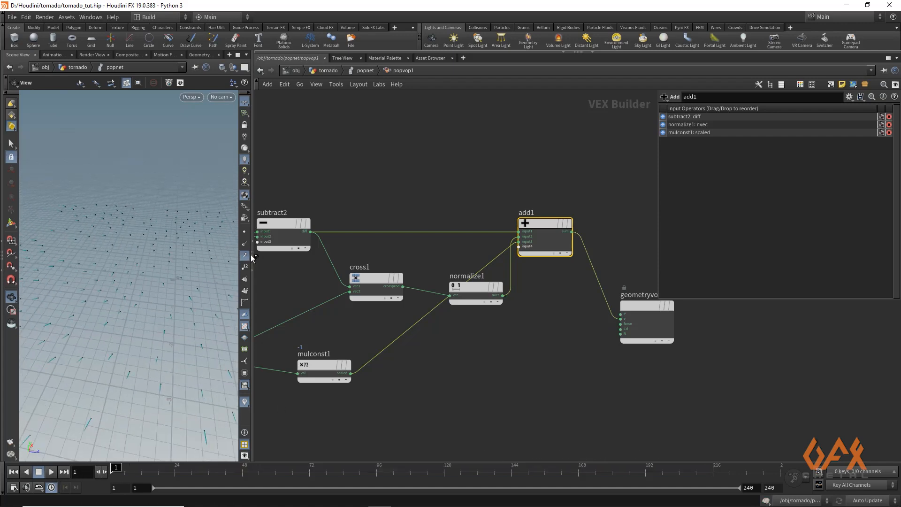
drag(251, 257, 420, 263)
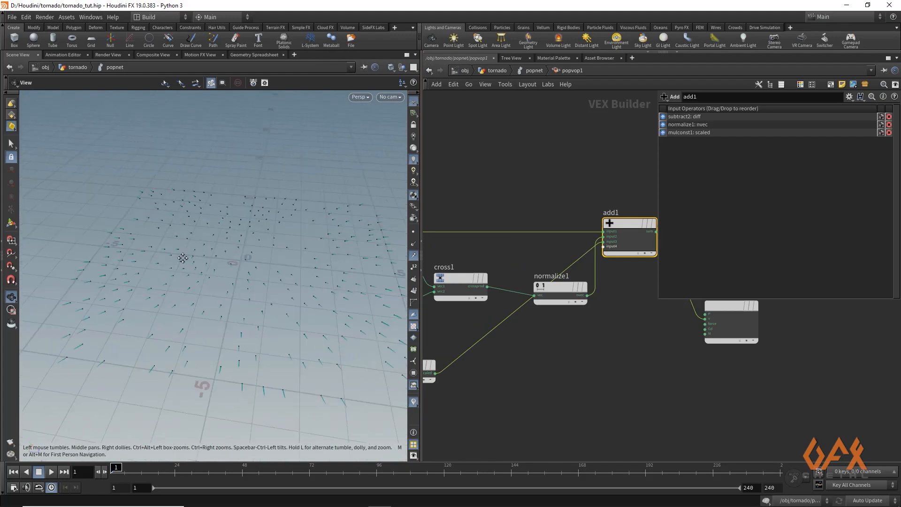
middle_drag(183, 258, 163, 258)
scroll(163, 258, down, 3)
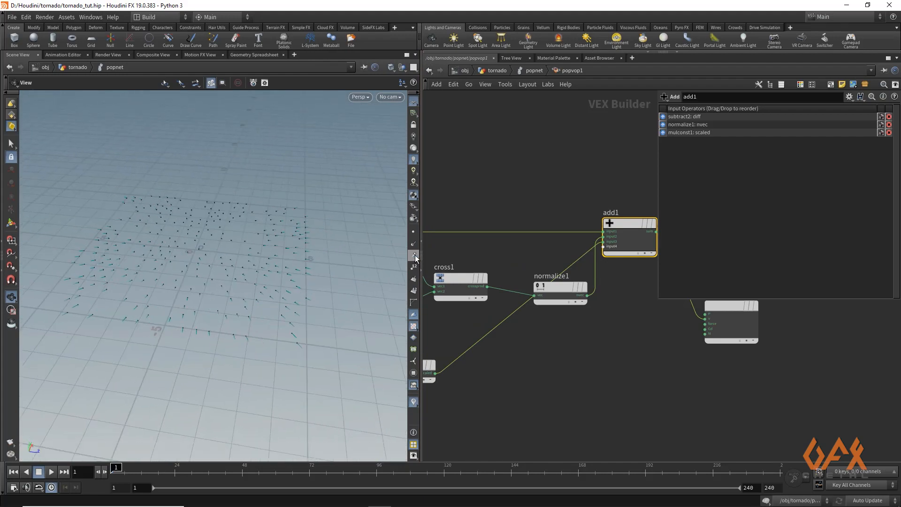
click(415, 256)
click(52, 472)
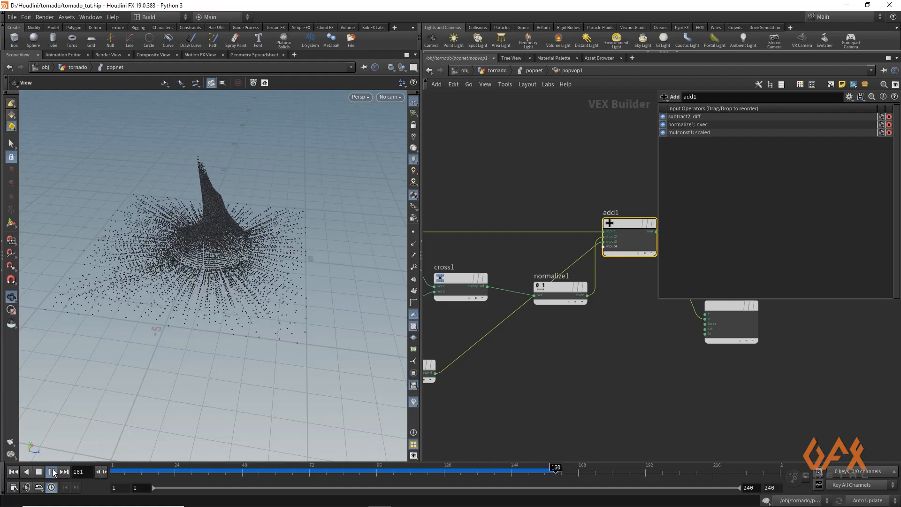
click(52, 472)
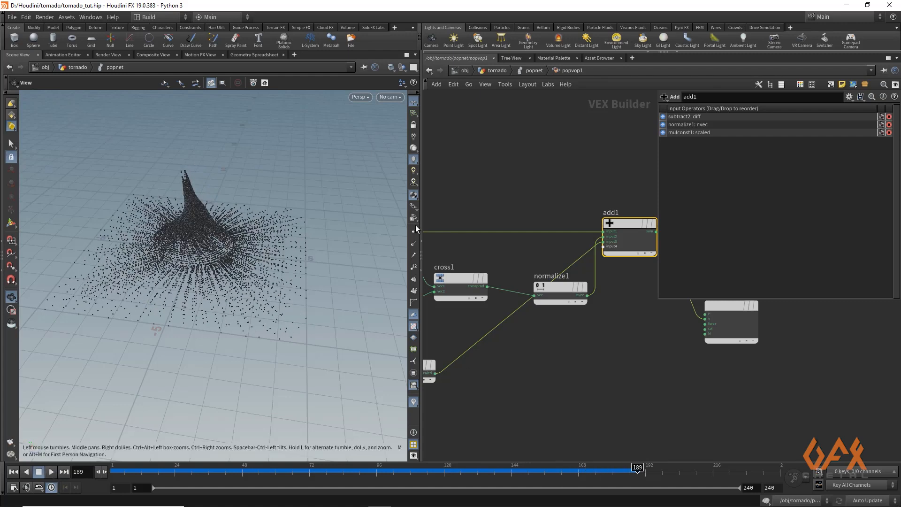
drag(422, 225, 233, 225)
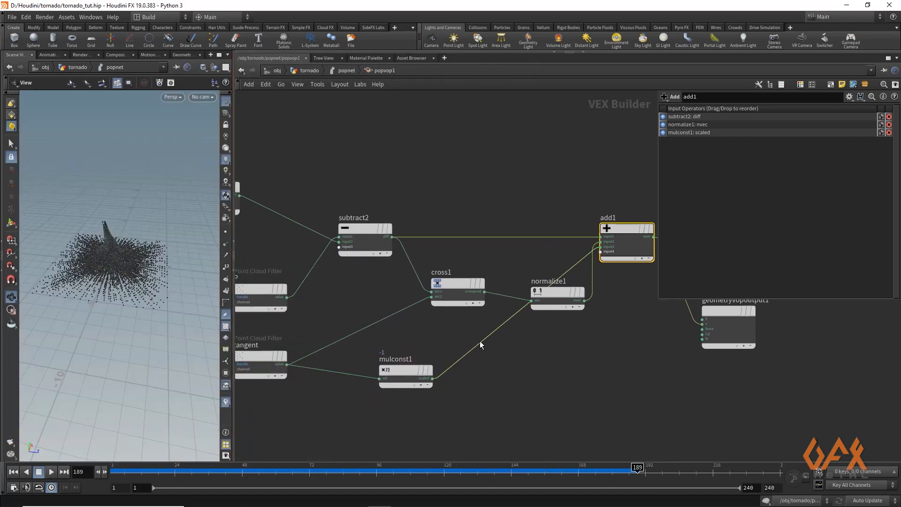
- Return to the particle network and add a POP Force after the POP VOP, setting its noise amplitude to 10
middle_drag(380, 372, 441, 381)
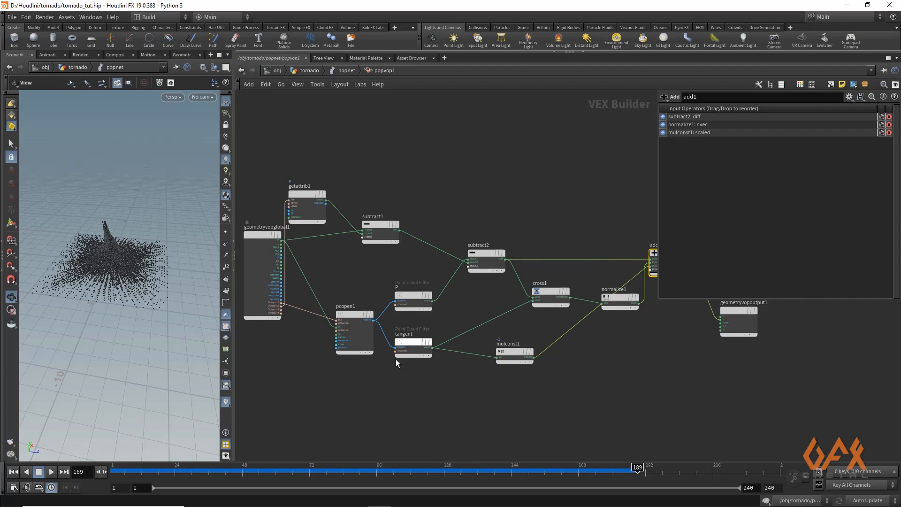
middle_drag(556, 315, 533, 316)
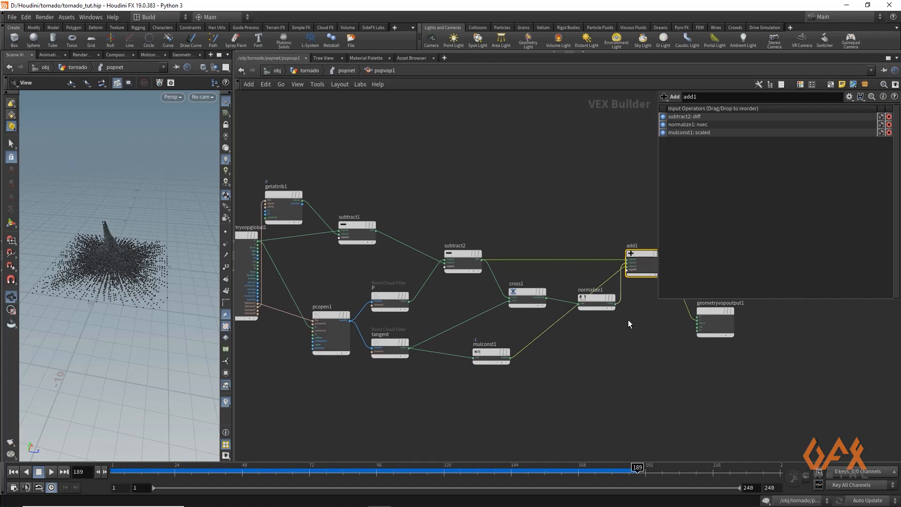
click(347, 71)
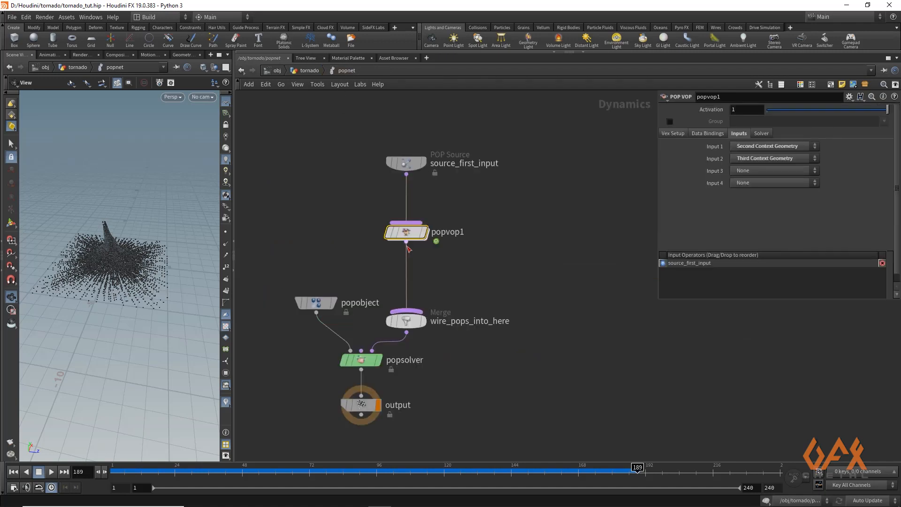
key(Tab)
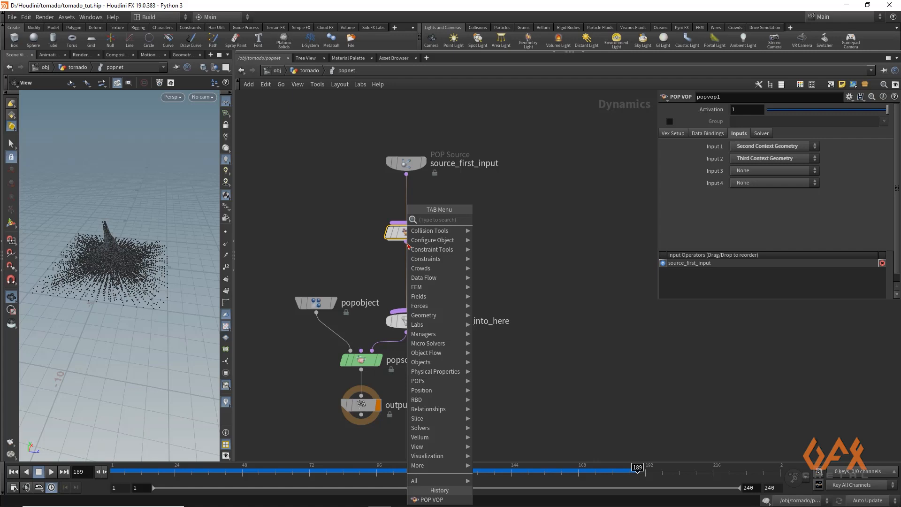
text(popfor)
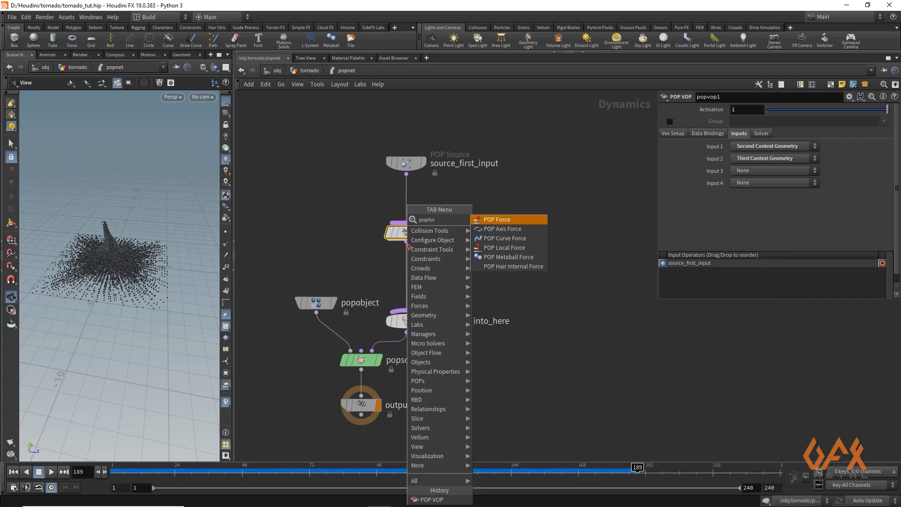
key(Return)
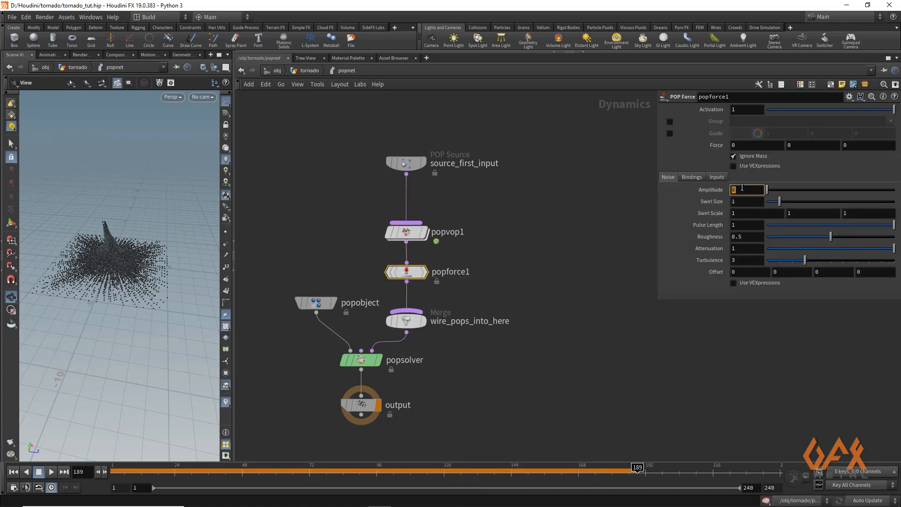
key(Return)
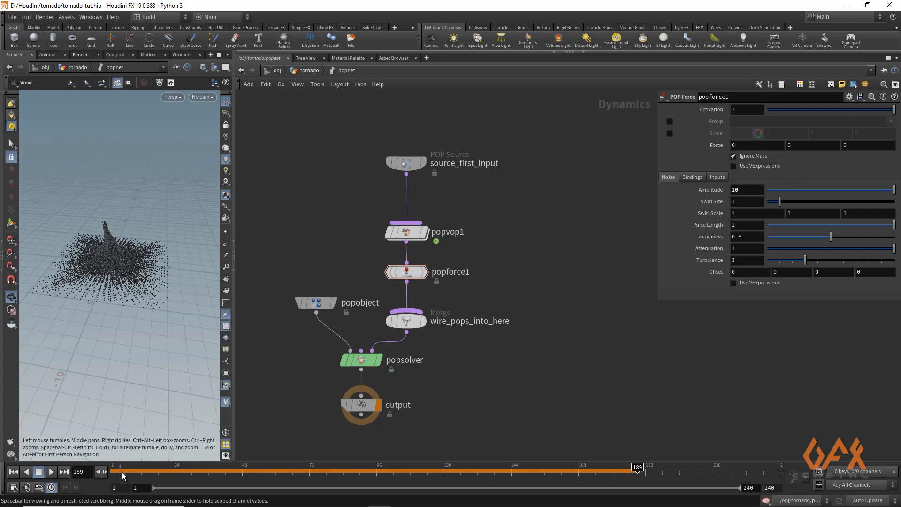
- Enlarge the viewport, play the simulation and orbit around to inspect the noisy tornado motion
click(43, 473)
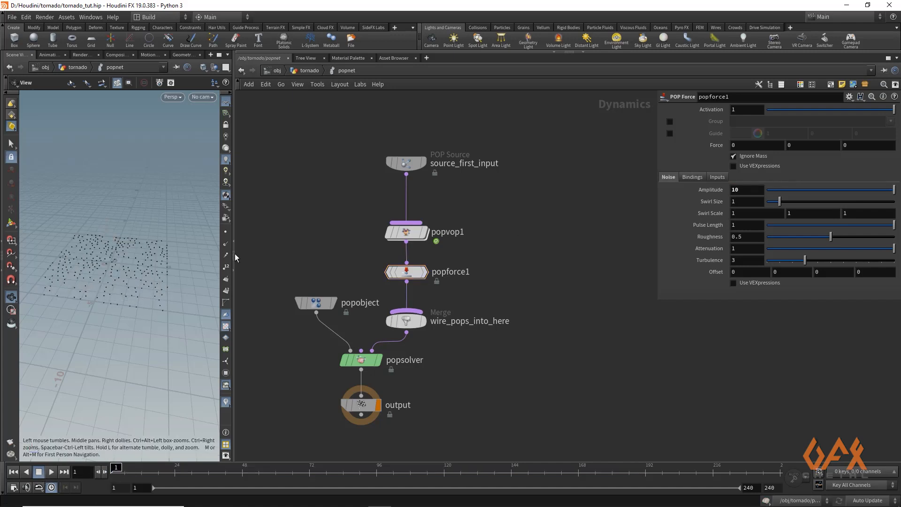
drag(243, 253, 470, 253)
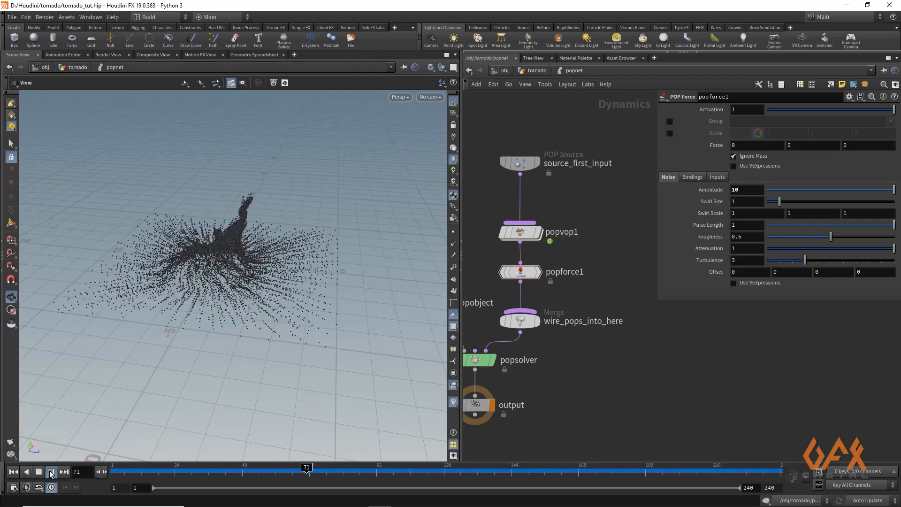
right_drag(185, 284, 347, 293)
drag(199, 276, 345, 268)
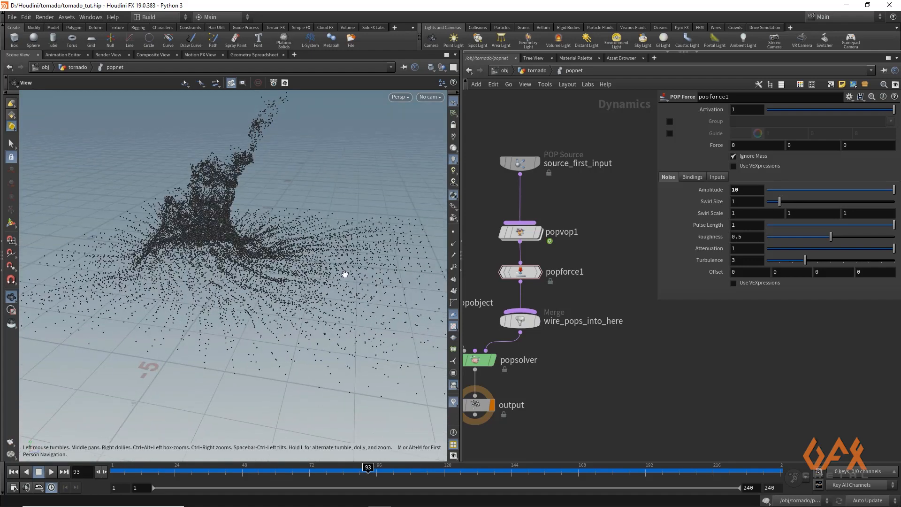
- Dive into the POP VOP and reconnect the subtract difference and tangent filter output into the cross product's inputs
click(522, 234)
double_click(522, 233)
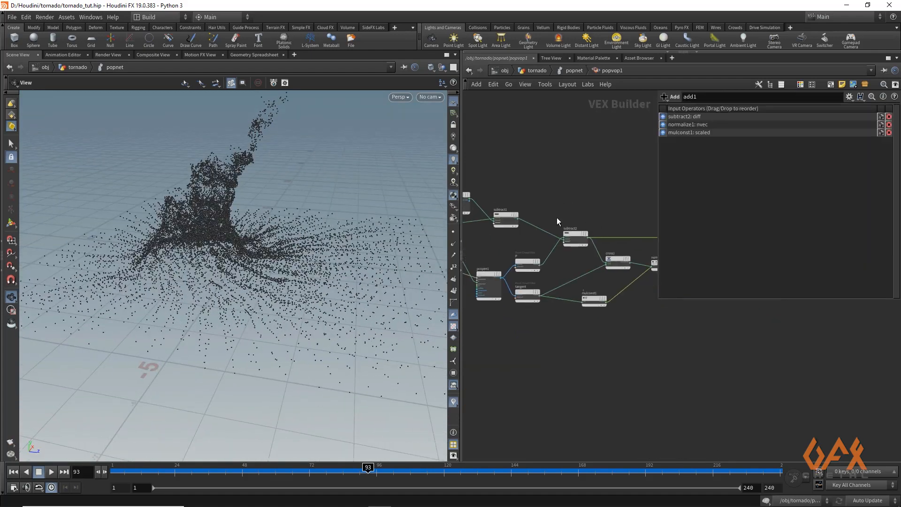
scroll(529, 235, up, 5)
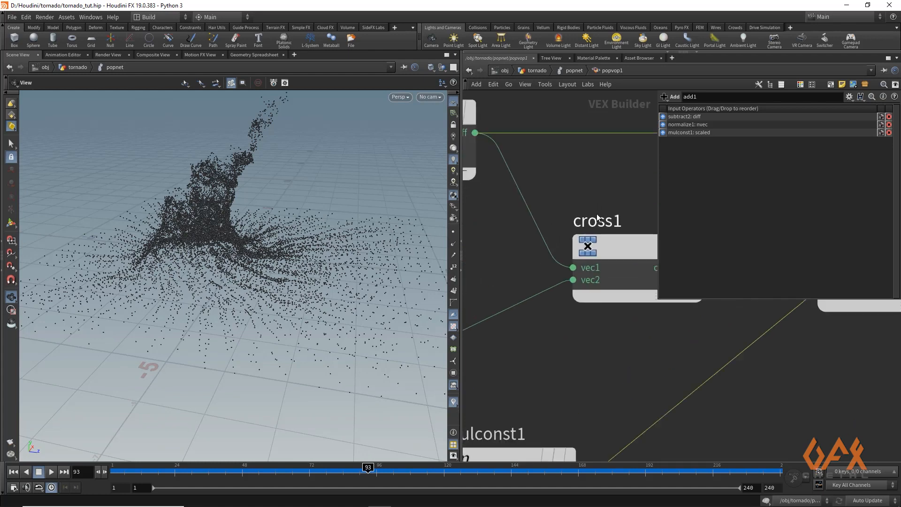
scroll(552, 193, down, 4)
scroll(552, 193, up, 1)
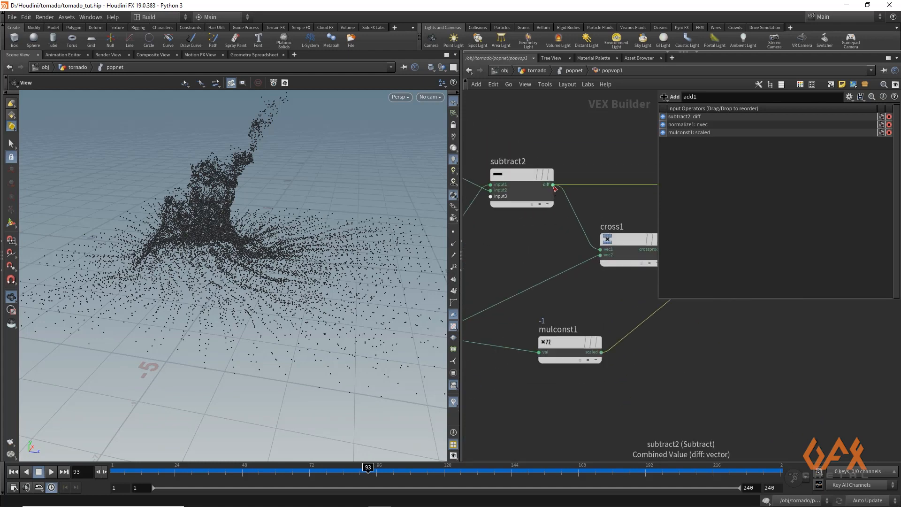
drag(554, 186, 575, 244)
middle_drag(496, 273, 519, 257)
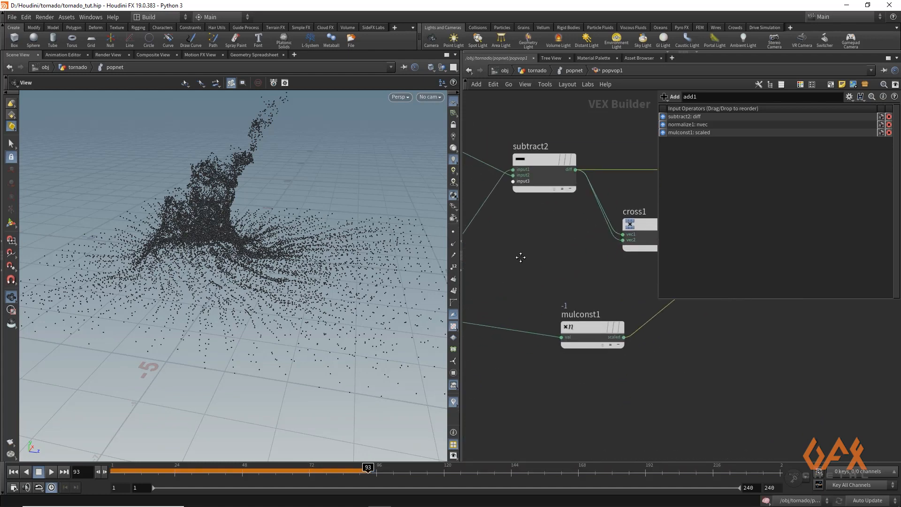
scroll(523, 267, down, 2)
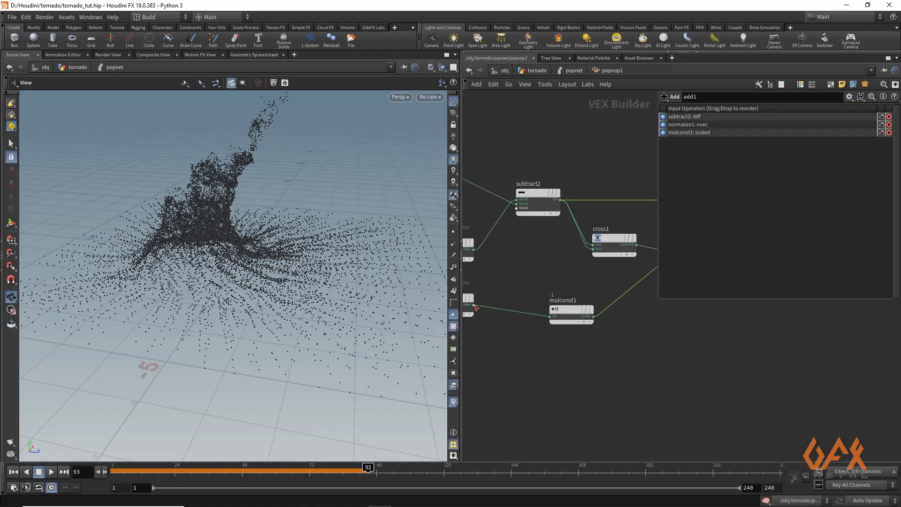
drag(474, 305, 563, 261)
click(592, 248)
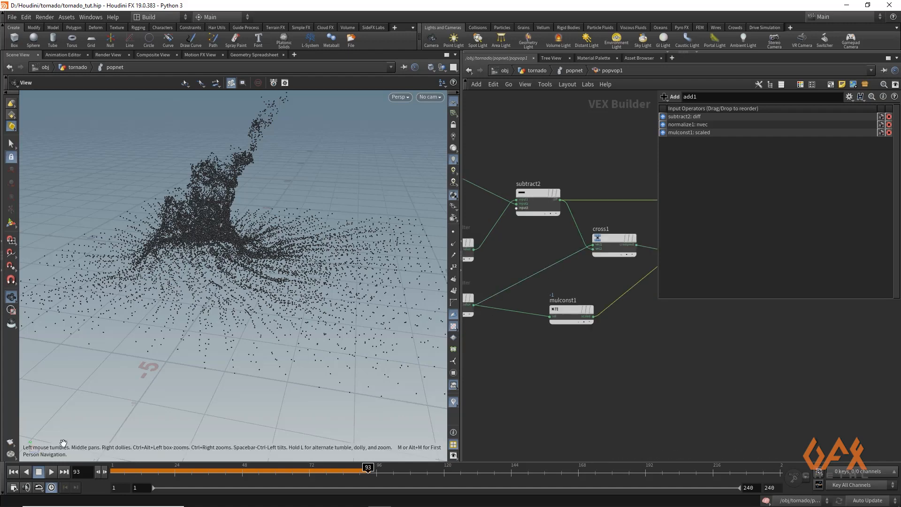
- Replay the simulation from the first frame and watch the tornado particles form
click(111, 473)
click(51, 472)
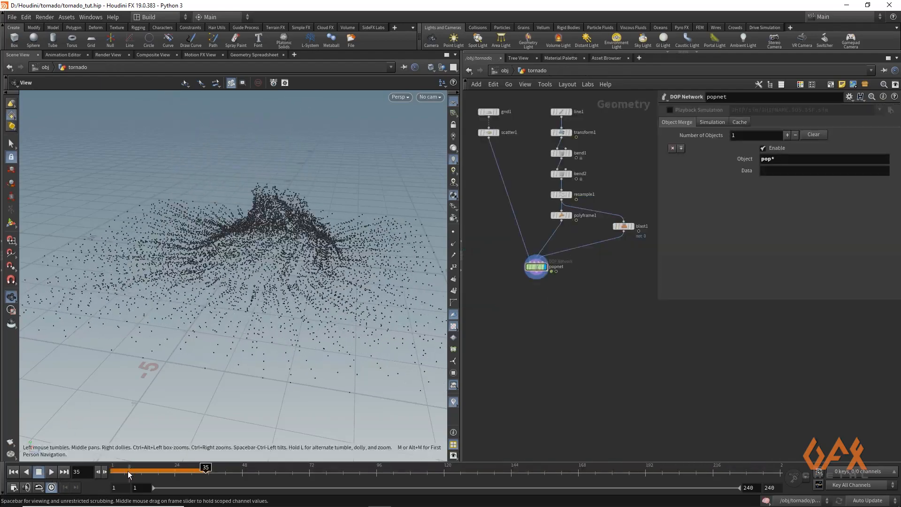
click(50, 472)
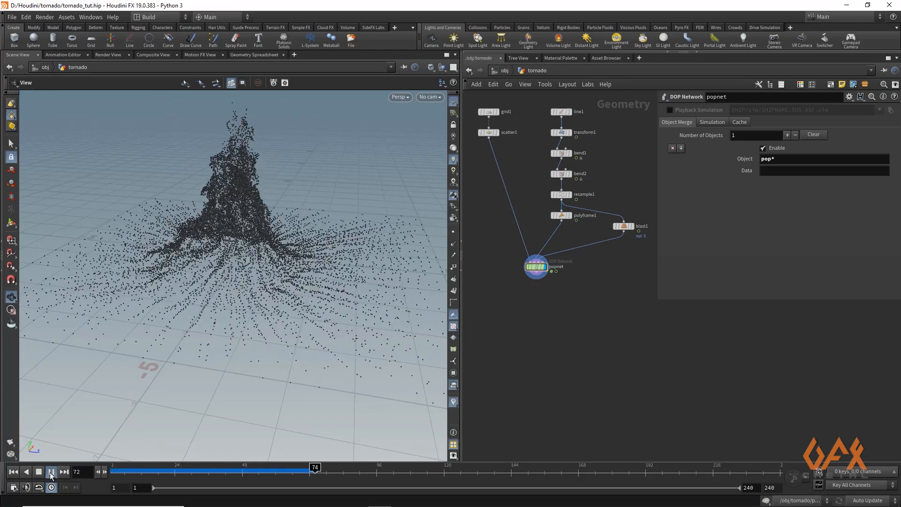
click(113, 468)
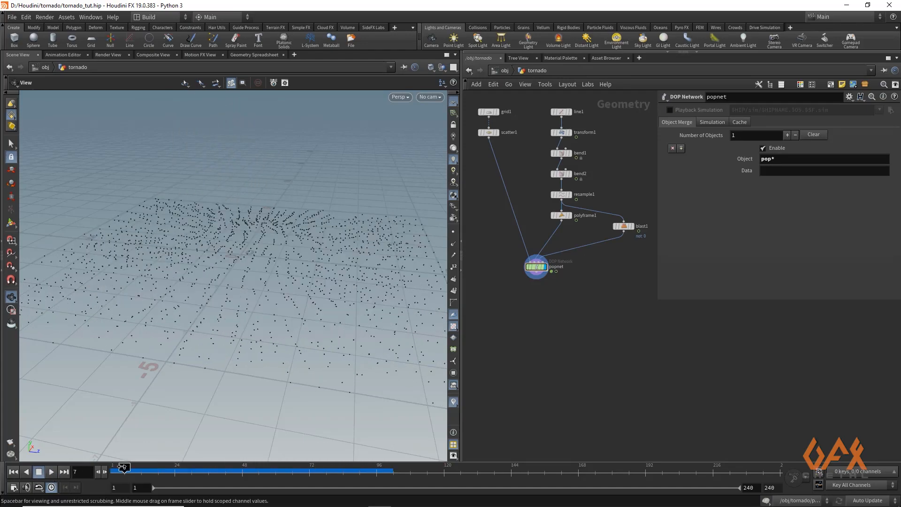
drag(116, 469, 76, 470)
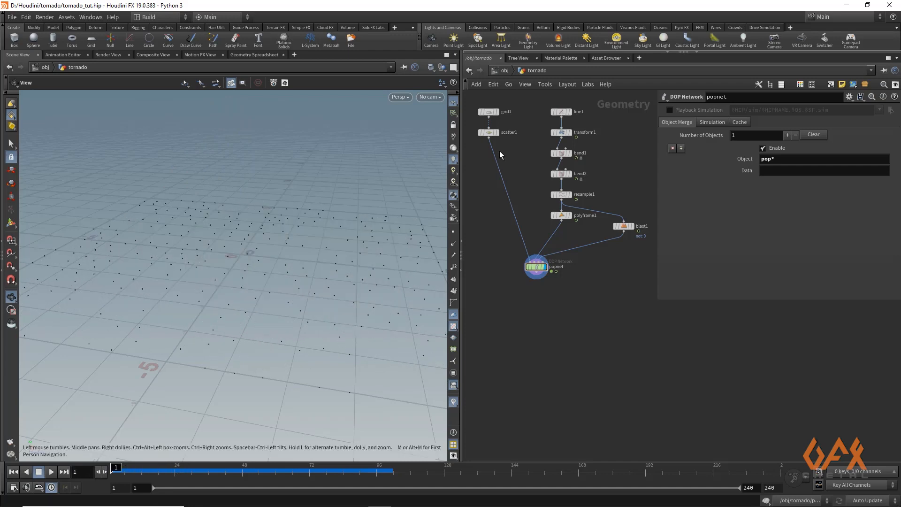
- Insert an Attribute Create node between the scatter node and the DOP network
middle_drag(494, 167, 528, 219)
drag(462, 200, 317, 202)
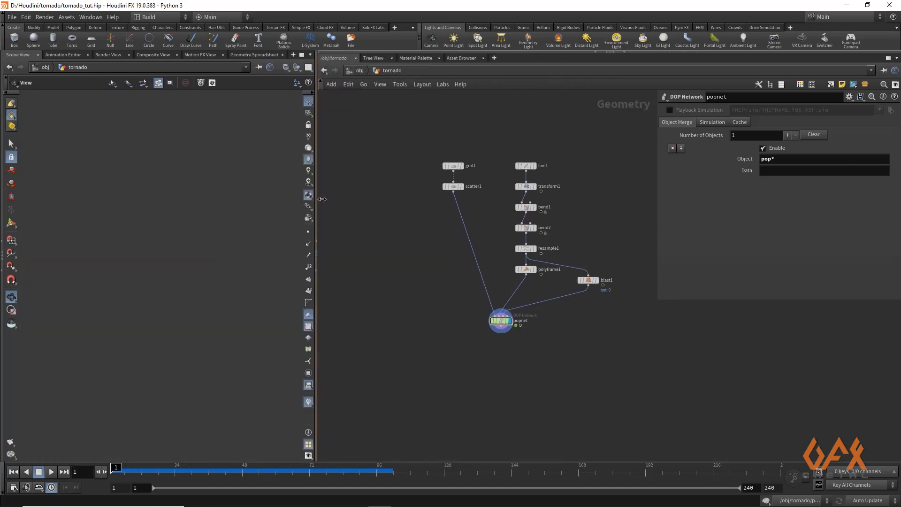
scroll(395, 207, up, 1)
key(Tab)
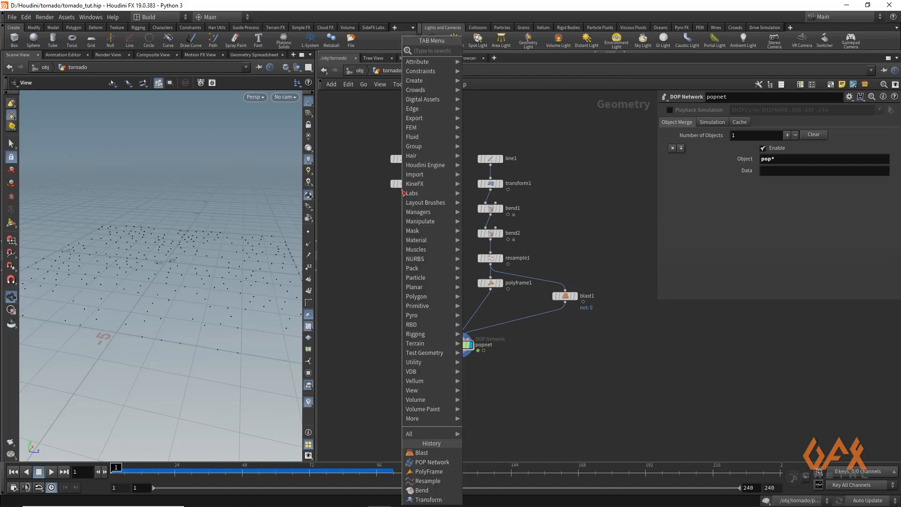
text(att cr)
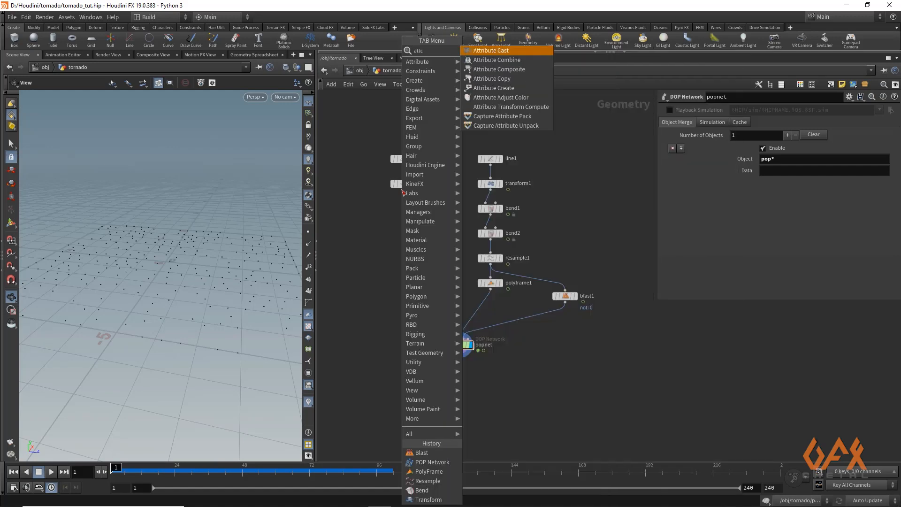
key(Return)
click(403, 216)
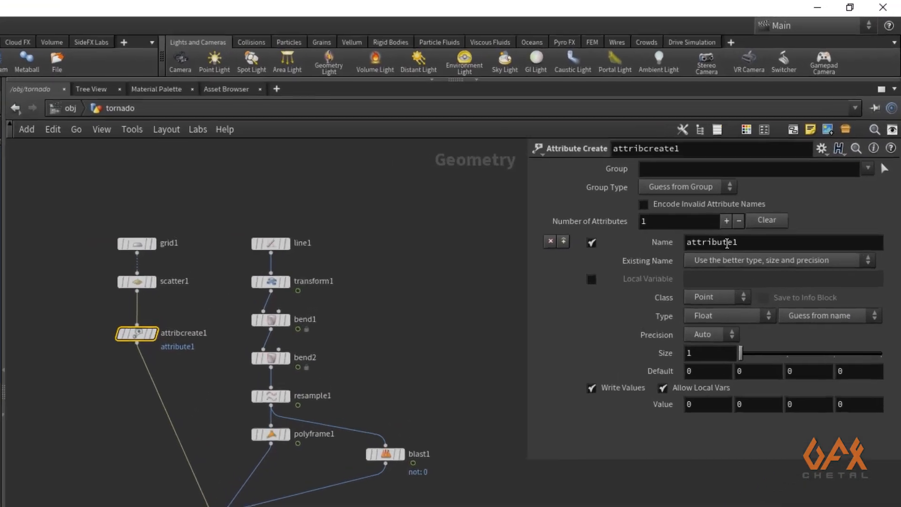
double_click(727, 243)
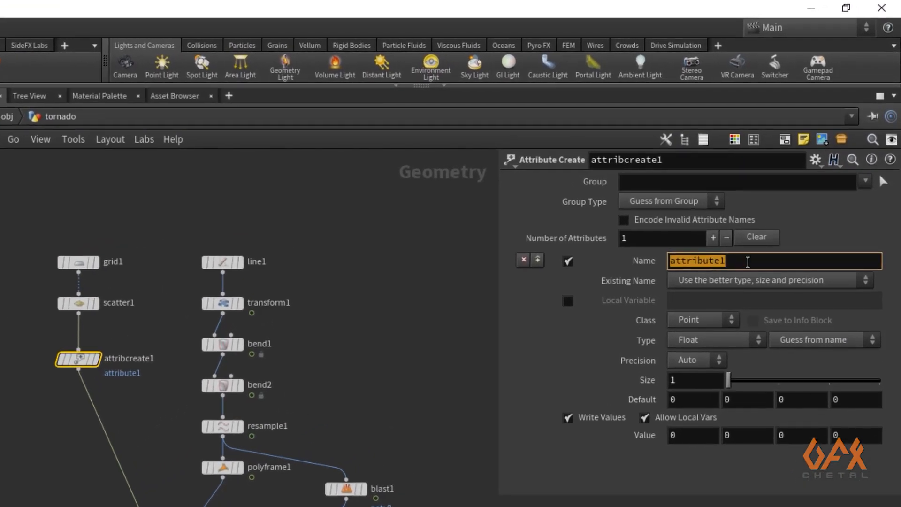
text(ptn)
key(Return)
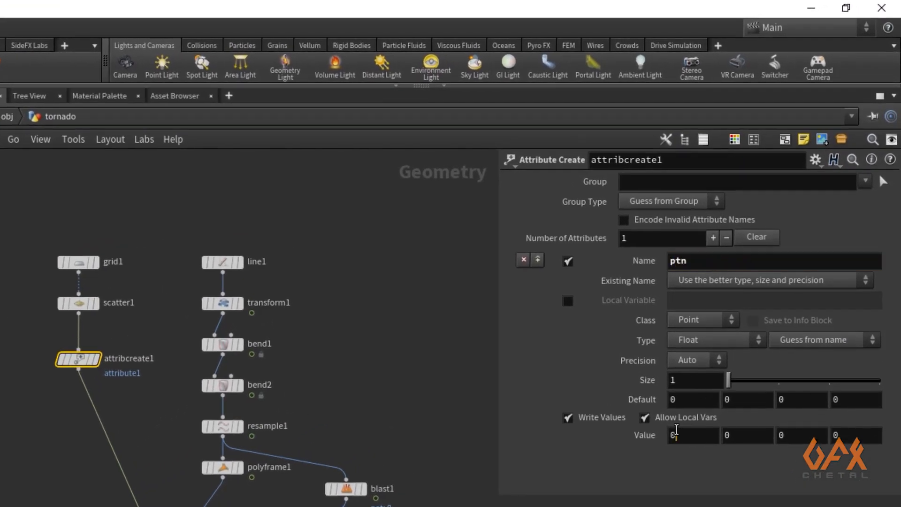
click(676, 433)
text(@ptnum)
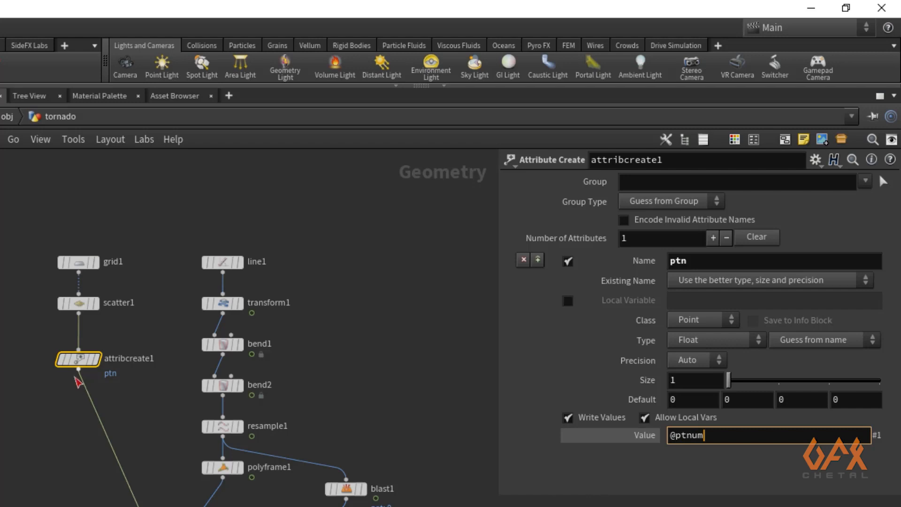
key(Tab)
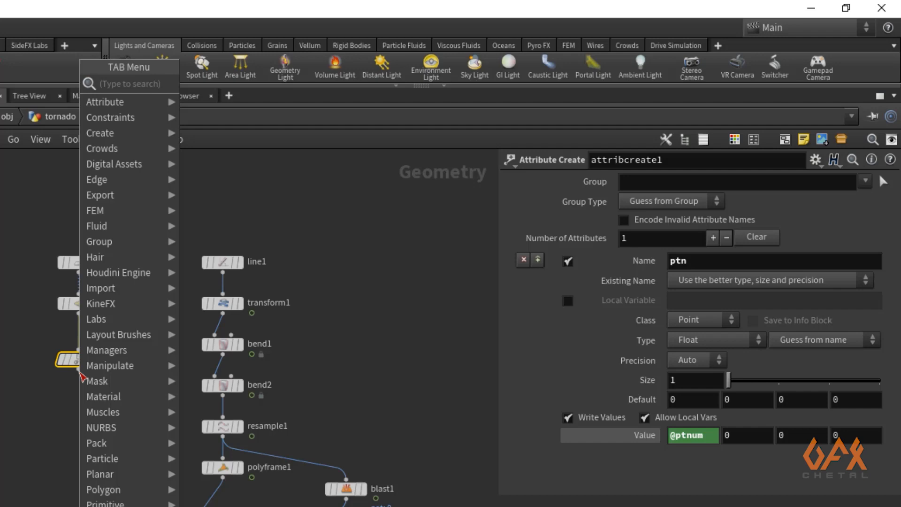
- Insert an Attribute Randomize node after the Attribute Create node to give points random colours
text(attran)
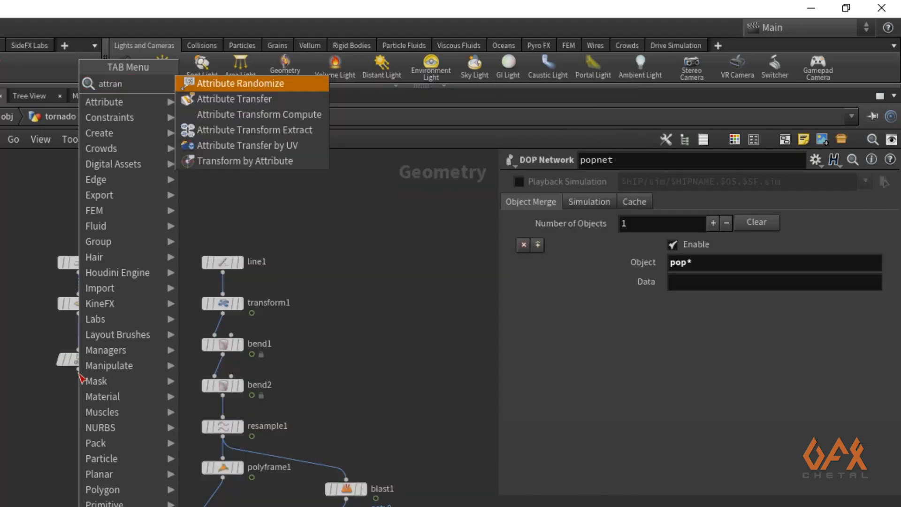
key(Return)
click(70, 401)
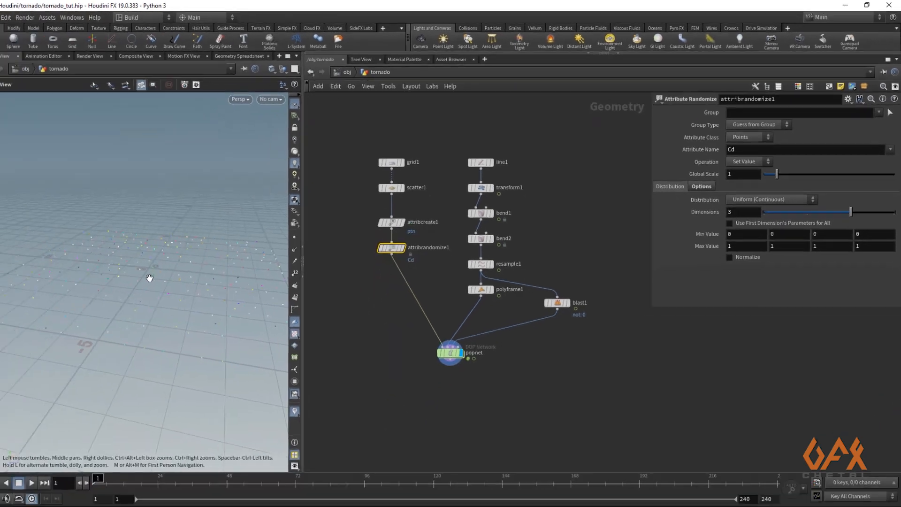
- Orbit the viewport and play the simulation to view the coloured particles
drag(149, 278, 121, 298)
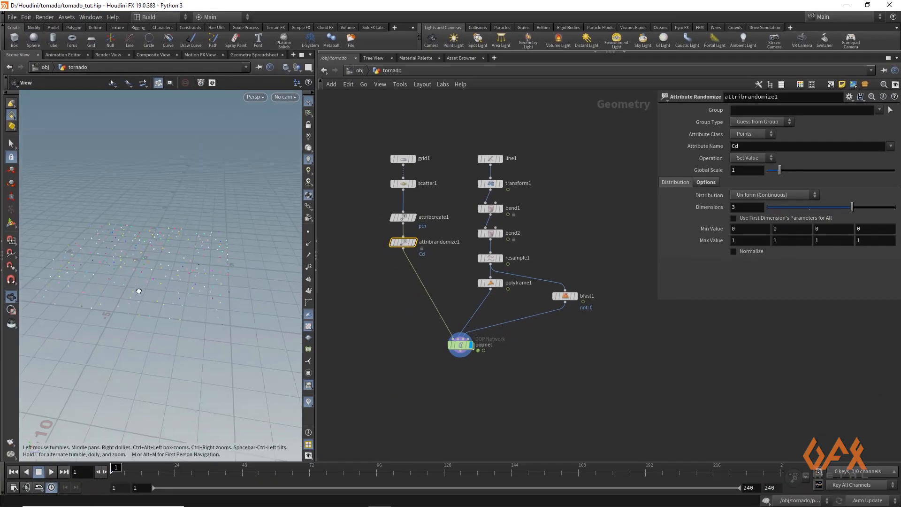
drag(159, 275, 167, 269)
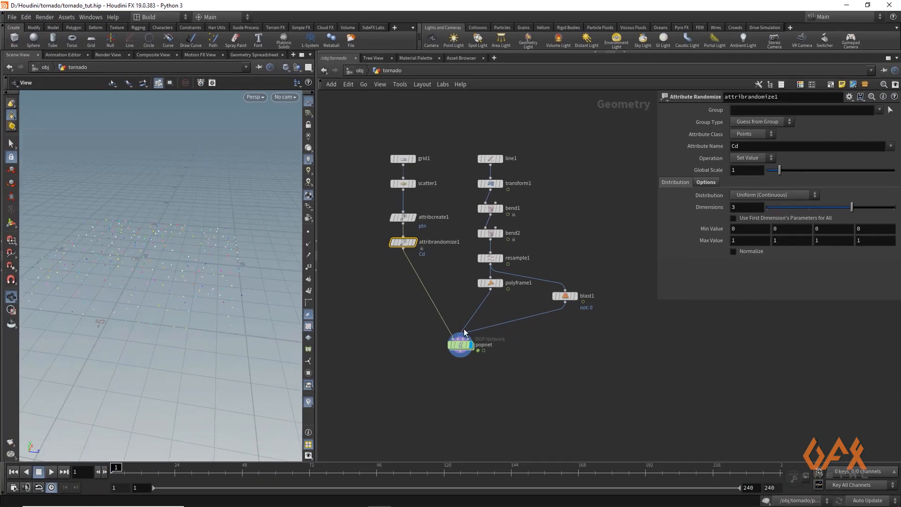
click(52, 473)
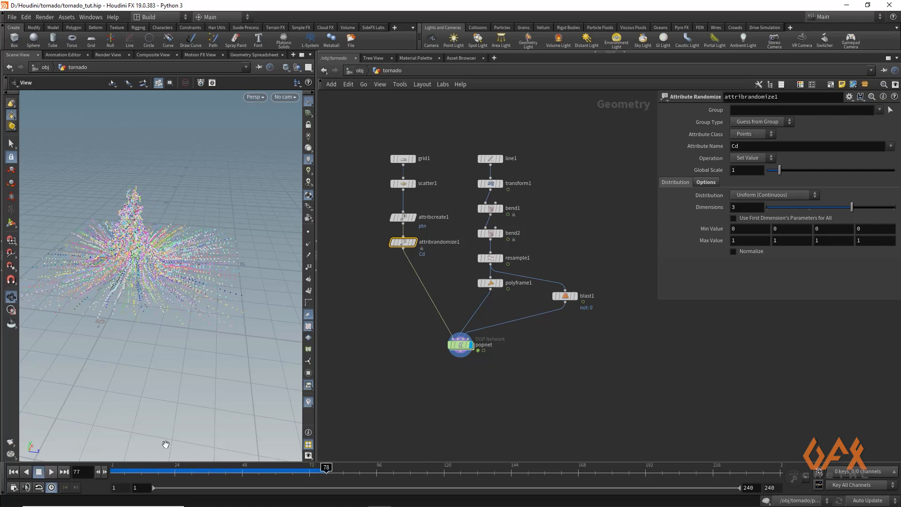
- Move the DOP network node up and append an Add node below it
middle_drag(457, 353, 456, 318)
key(Tab)
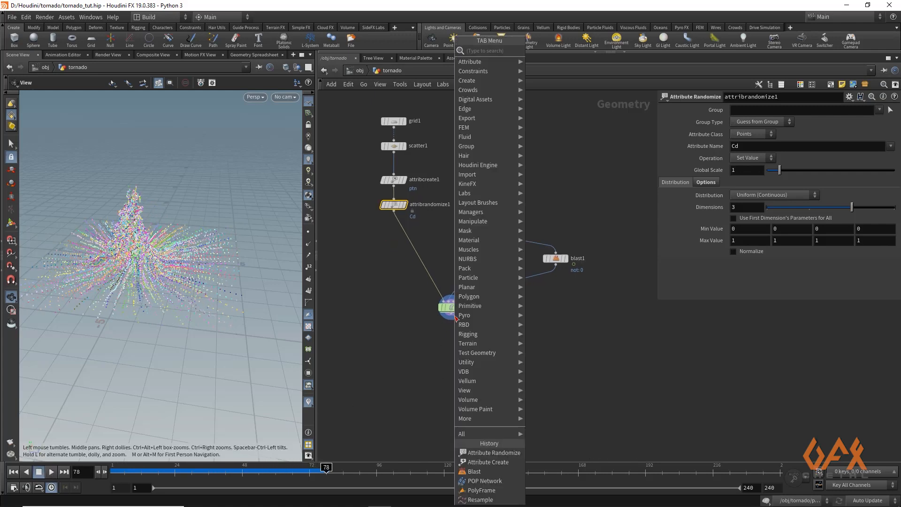
text(add)
key(Return)
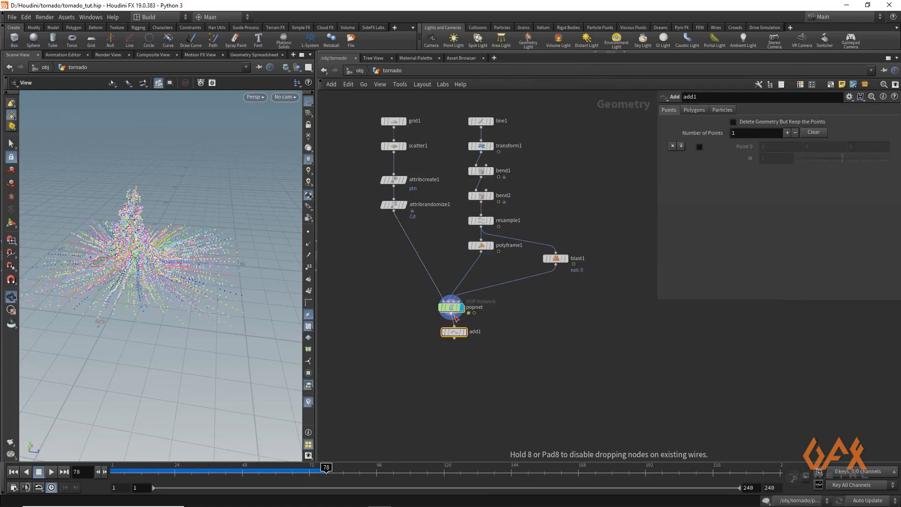
- Set the Add node to create polygons by group, adding them by the attribute named ptn
click(455, 333)
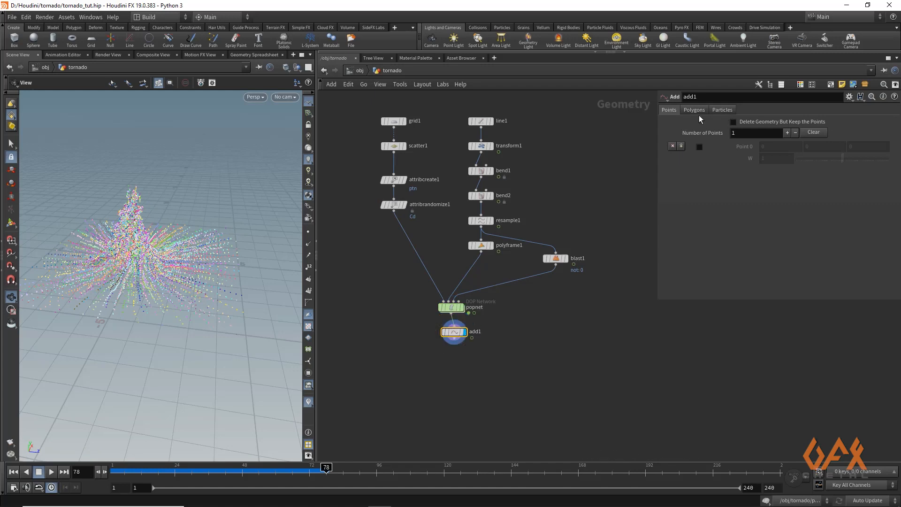
click(694, 111)
click(716, 136)
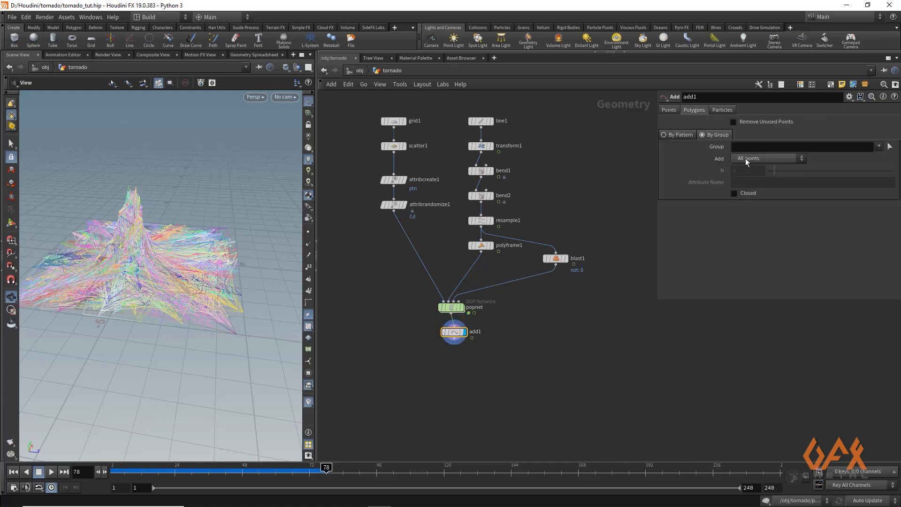
click(762, 158)
click(756, 204)
click(746, 183)
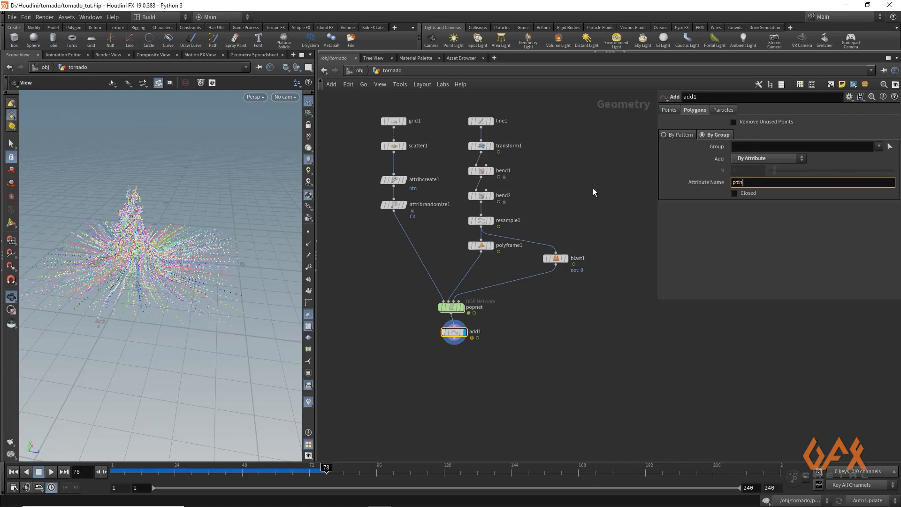
key(Return)
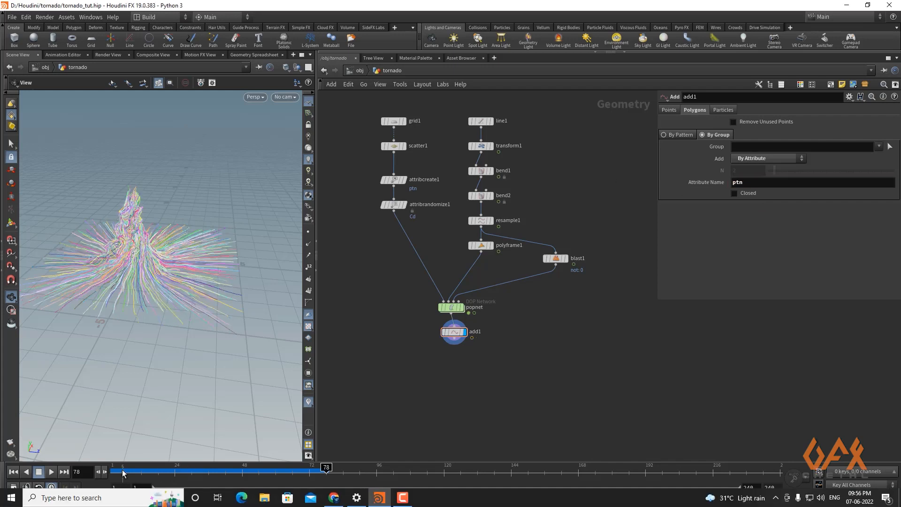
- Scrub and play the timeline, then orbit the viewport to inspect the resulting tornado curves
drag(123, 473, 264, 474)
click(52, 472)
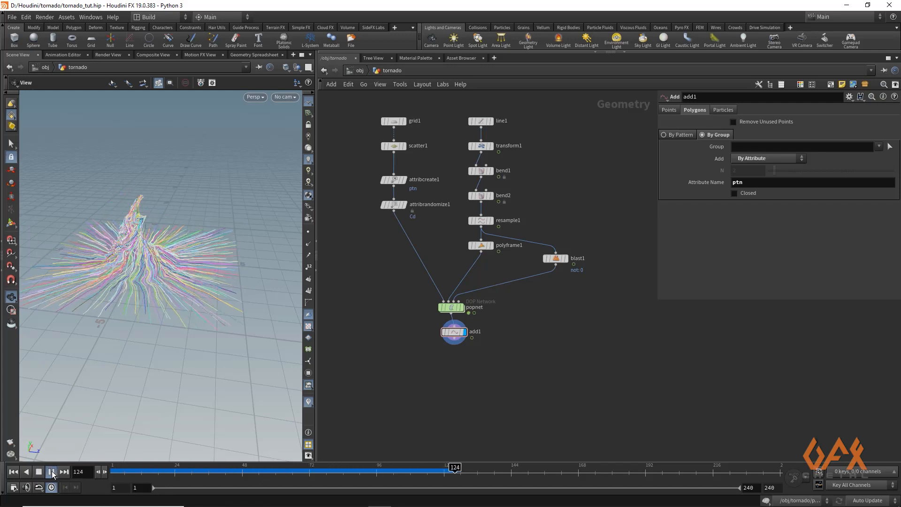
click(52, 473)
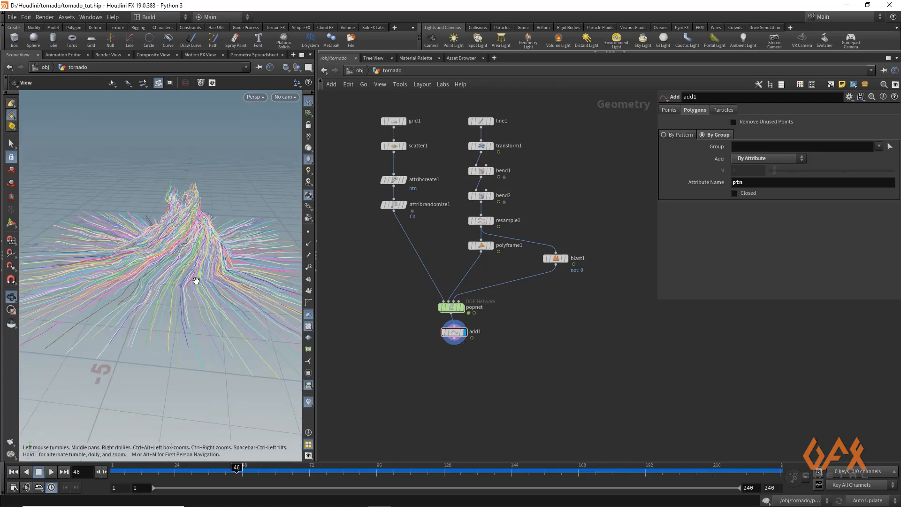
mouse_move(196, 281)
mouse_down()
mouse_move(175, 284)
mouse_move(202, 275)
mouse_move(192, 277)
mouse_up()
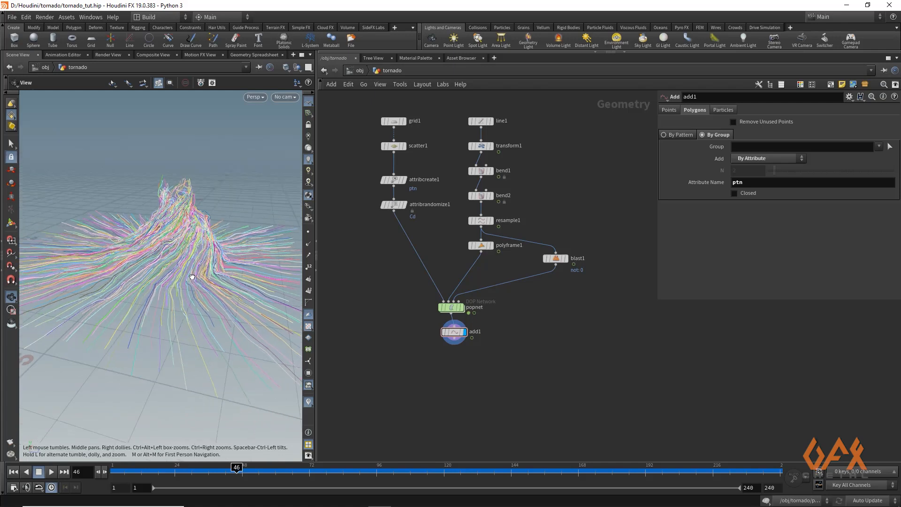